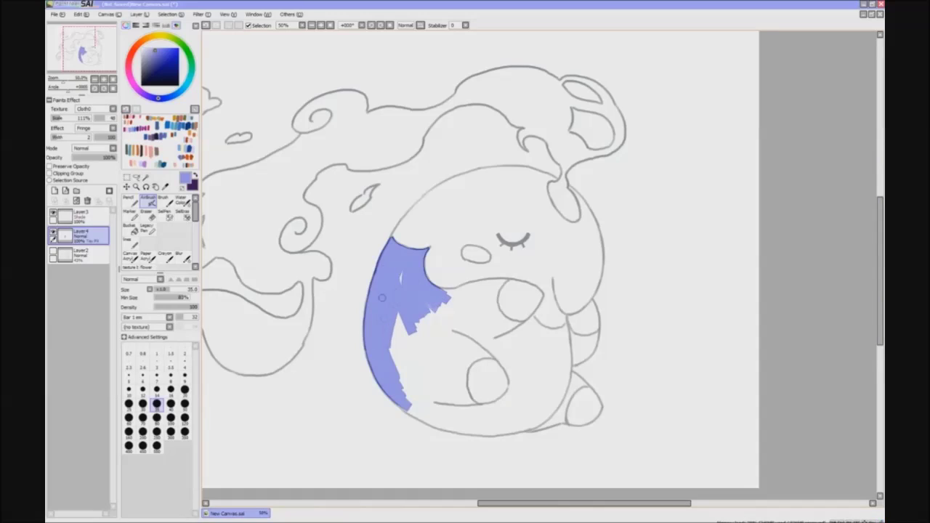
Paint the periwinkle base colour across the middle of the body, below the chin and up to the raised paw
{"action": "mouse_move", "coordinate": [396, 342]}
{"action": "left_mouse_down"}
{"action": "mouse_move", "coordinate": [405, 375]}
{"action": "mouse_move", "coordinate": [446, 368]}
{"action": "mouse_move", "coordinate": [458, 356]}
{"action": "mouse_move", "coordinate": [428, 305]}
{"action": "mouse_move", "coordinate": [465, 304]}
{"action": "mouse_move", "coordinate": [437, 291]}
{"action": "mouse_move", "coordinate": [499, 283]}
{"action": "left_mouse_up"}
{"action": "key", "text": "["}
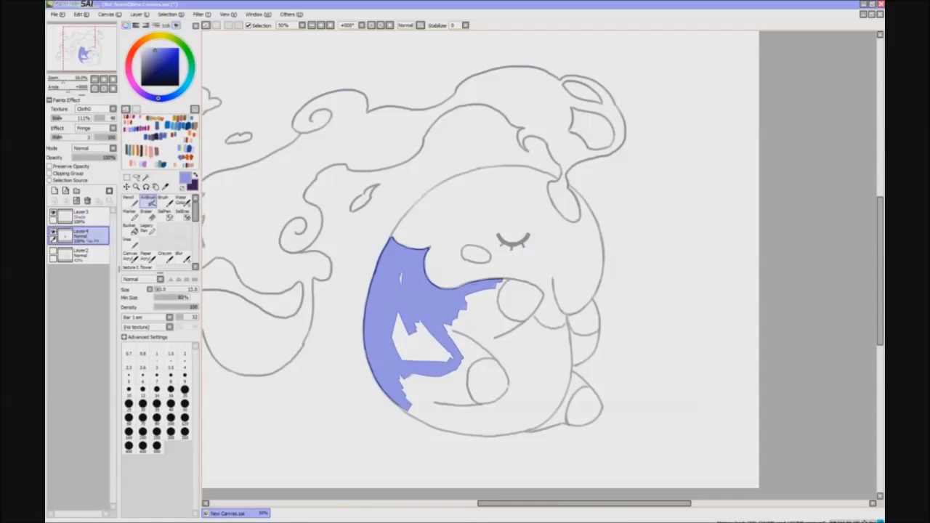
{"action": "key", "text": "n"}
{"action": "mouse_move", "coordinate": [503, 280]}
{"action": "left_mouse_down"}
{"action": "mouse_move", "coordinate": [498, 305]}
{"action": "mouse_move", "coordinate": [484, 298]}
{"action": "mouse_move", "coordinate": [494, 338]}
{"action": "mouse_move", "coordinate": [465, 314]}
{"action": "mouse_move", "coordinate": [458, 331]}
{"action": "left_mouse_up"}
{"action": "key", "text": "v"}
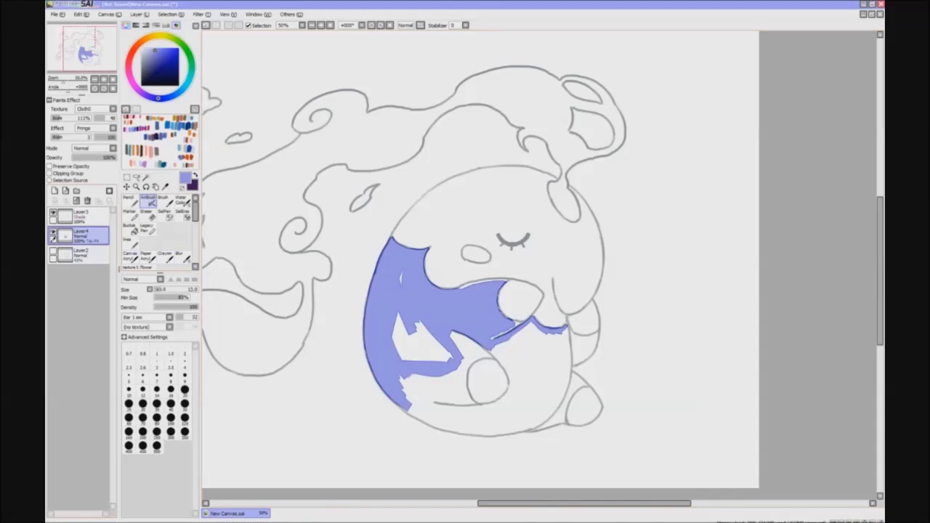
Extend the periwinkle base colour through the belly below the raised paw and along the body's lower edge
{"action": "key", "text": "bracketleft"}
{"action": "mouse_move", "coordinate": [521, 331]}
{"action": "left_mouse_down"}
{"action": "mouse_move", "coordinate": [554, 343]}
{"action": "mouse_move", "coordinate": [542, 378]}
{"action": "mouse_move", "coordinate": [556, 411]}
{"action": "mouse_move", "coordinate": [560, 356]}
{"action": "left_mouse_up"}
{"action": "key", "text": "bracketright"}
{"action": "key", "text": "h"}
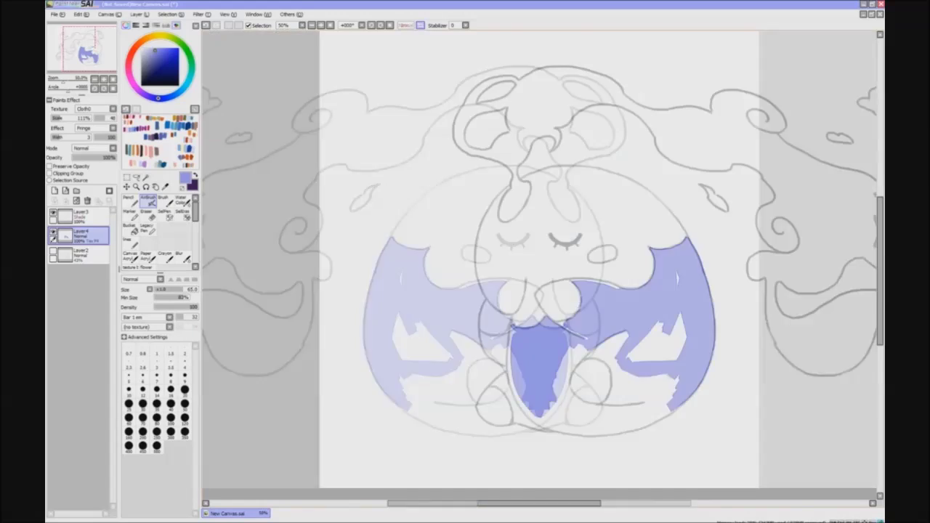
{"action": "mouse_move", "coordinate": [479, 407]}
{"action": "left_mouse_down"}
{"action": "mouse_move", "coordinate": [553, 404]}
{"action": "mouse_move", "coordinate": [577, 381]}
{"action": "mouse_move", "coordinate": [557, 417]}
{"action": "mouse_move", "coordinate": [579, 401]}
{"action": "mouse_move", "coordinate": [532, 425]}
{"action": "mouse_move", "coordinate": [506, 425]}
{"action": "mouse_move", "coordinate": [556, 414]}
{"action": "left_mouse_up"}
{"action": "mouse_move", "coordinate": [477, 403]}
{"action": "left_mouse_down"}
{"action": "mouse_move", "coordinate": [447, 425]}
{"action": "mouse_move", "coordinate": [487, 429]}
{"action": "mouse_move", "coordinate": [505, 414]}
{"action": "mouse_move", "coordinate": [556, 425]}
{"action": "left_mouse_up"}
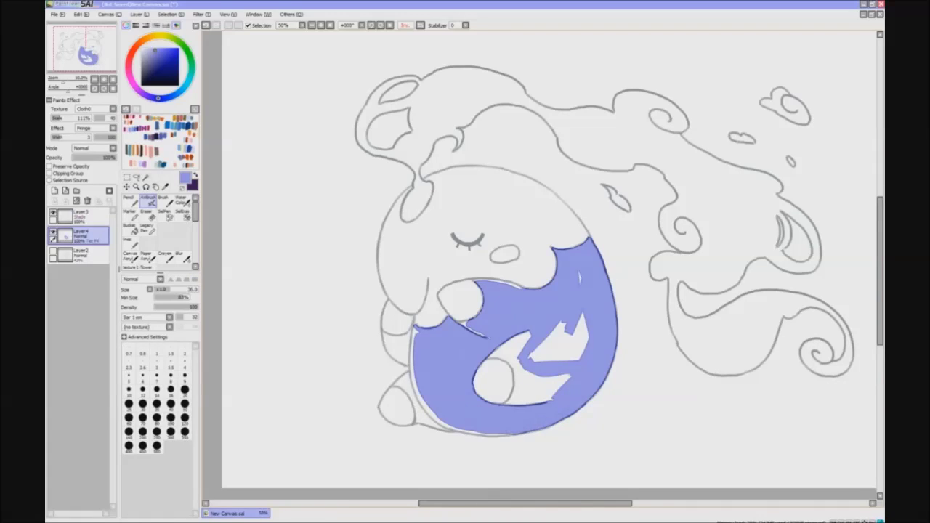
Return the canvas to its normal orientation and fill the gap beside the round foot with the periwinkle base colour
{"action": "key", "text": "h"}
{"action": "scroll", "coordinate": [538, 262], "scroll_direction": "right", "scroll_amount": 3}
{"action": "mouse_move", "coordinate": [418, 335]}
{"action": "left_mouse_down"}
{"action": "mouse_move", "coordinate": [421, 389]}
{"action": "mouse_move", "coordinate": [382, 373]}
{"action": "mouse_move", "coordinate": [401, 386]}
{"action": "mouse_move", "coordinate": [426, 378]}
{"action": "left_mouse_up"}
{"action": "left_click", "coordinate": [53, 212]}
{"action": "left_click", "coordinate": [53, 212]}
{"action": "left_click", "coordinate": [128, 198]}
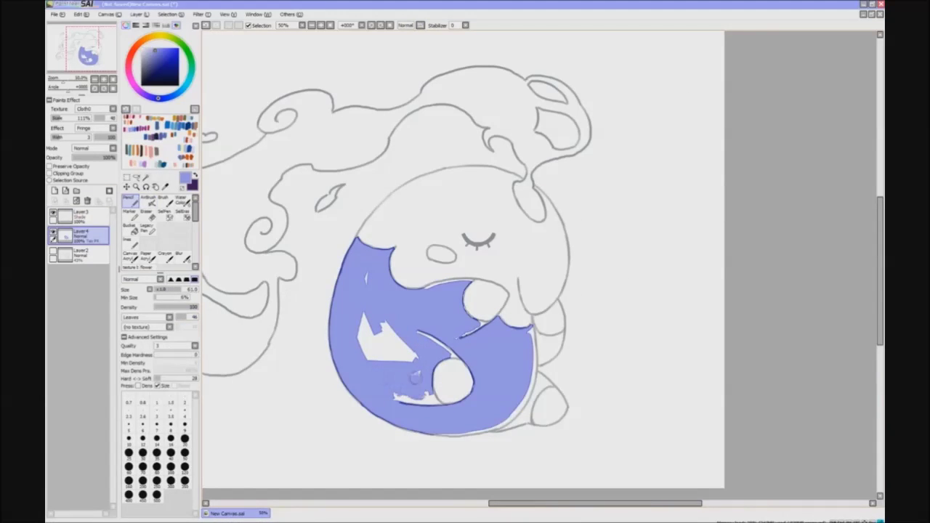
Blend a pale grey-blue highlight under the chin beside the raised paw with the Water Color brush, checking it without the line art
{"action": "left_click", "coordinate": [182, 198]}
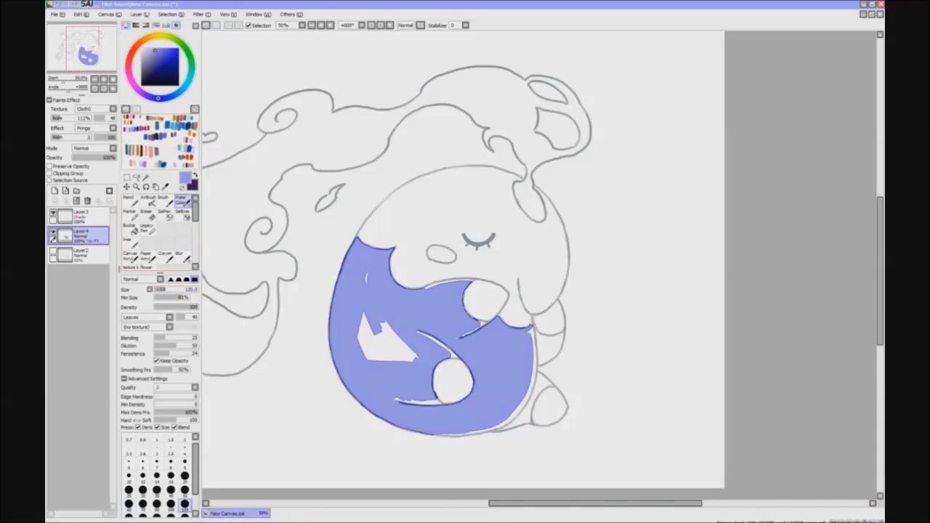
{"action": "left_click", "coordinate": [143, 52]}
{"action": "left_click", "coordinate": [311, 25]}
{"action": "scroll", "coordinate": [539, 266], "scroll_direction": "up", "scroll_amount": 1}
{"action": "left_click_drag", "start_coordinate": [438, 326], "coordinate": [457, 304]}
{"action": "key", "text": "bracketleft"}
{"action": "key", "text": "bracketleft"}
{"action": "key", "text": "bracketleft"}
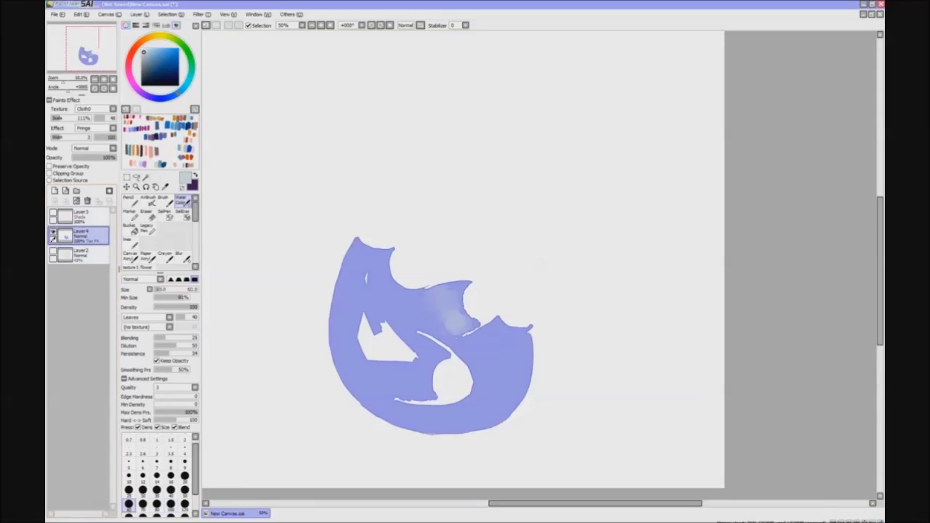
{"action": "left_click", "coordinate": [53, 212]}
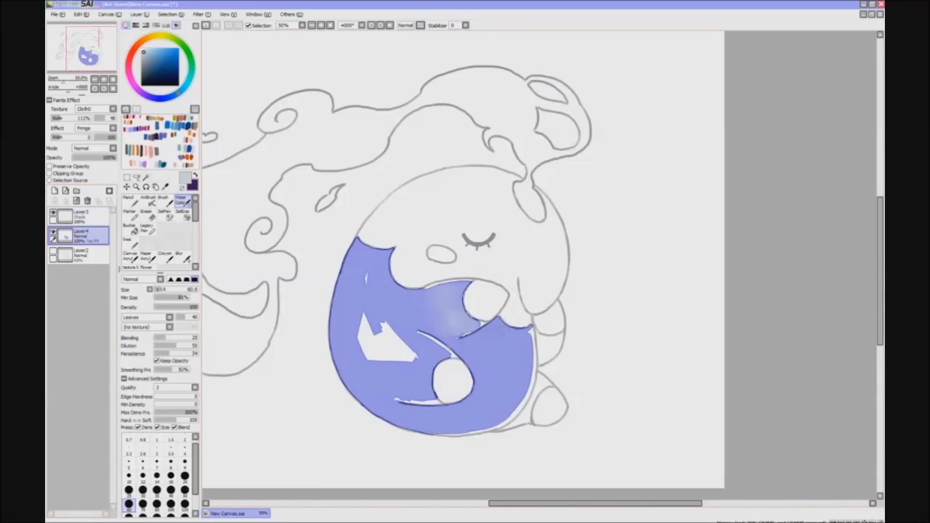
Blend pale grey-blue highlights into the belly between the raised paw and the body's front edge
{"action": "key", "text": "bracketleft"}
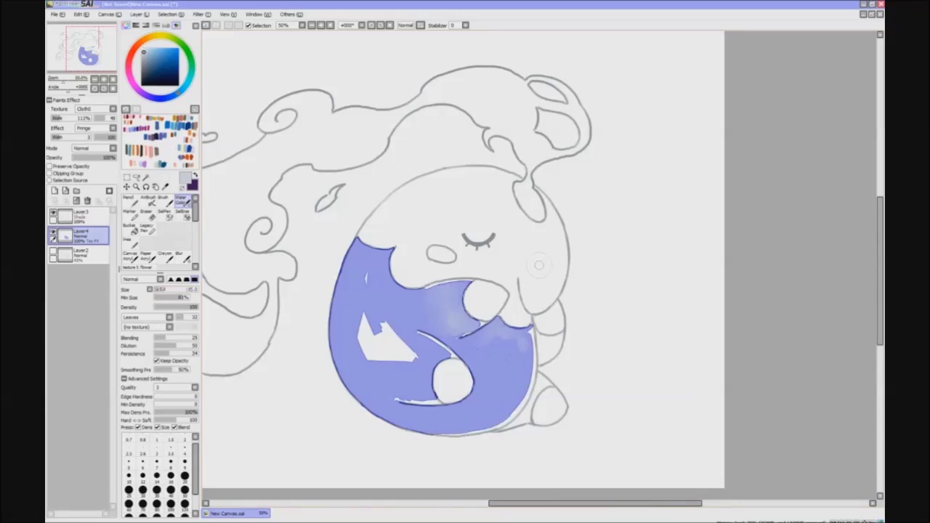
{"action": "key", "text": "bracketright"}
{"action": "key", "text": "bracketright"}
{"action": "key", "text": "bracketright"}
{"action": "left_click", "coordinate": [494, 352]}
{"action": "mouse_move", "coordinate": [527, 363]}
{"action": "left_mouse_down"}
{"action": "mouse_move", "coordinate": [501, 393]}
{"action": "mouse_move", "coordinate": [480, 356]}
{"action": "mouse_move", "coordinate": [502, 340]}
{"action": "mouse_move", "coordinate": [494, 396]}
{"action": "left_mouse_up"}
Mirror the canvas view and soften the body's lower edge below the foot with pale grey-blue
{"action": "key", "text": "h"}
{"action": "key", "text": "bracketleft"}
{"action": "key", "text": "bracketleft"}
{"action": "mouse_move", "coordinate": [424, 401]}
{"action": "left_mouse_down"}
{"action": "mouse_move", "coordinate": [488, 425]}
{"action": "mouse_move", "coordinate": [521, 421]}
{"action": "left_mouse_up"}
{"action": "key", "text": "bracketleft"}
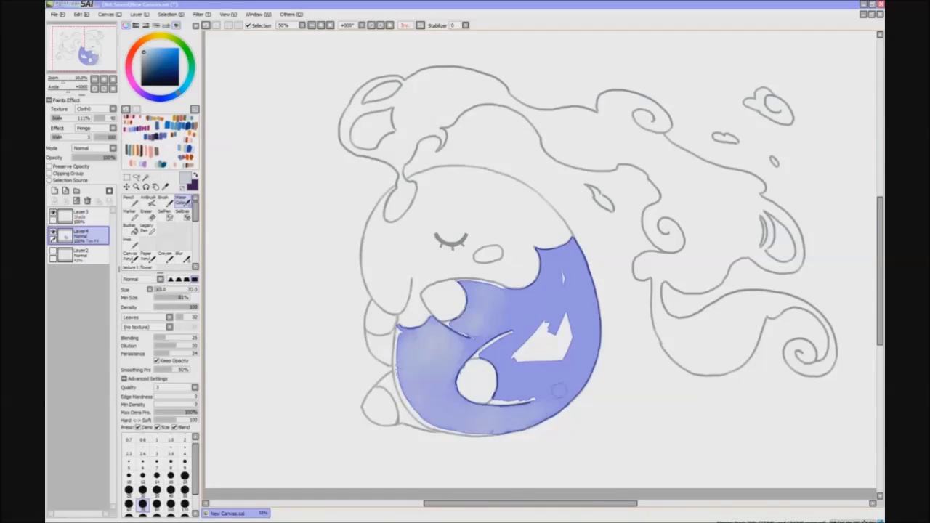
{"action": "key", "text": "h"}
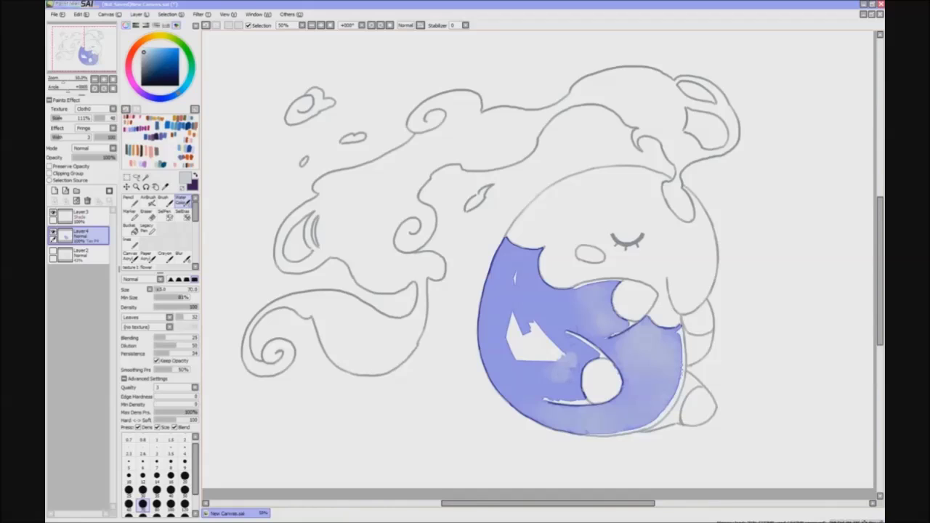
Pick a warm light grey and blend it into the body between the unpainted gap and the foot
{"action": "left_click", "coordinate": [533, 266], "text": "alt"}
{"action": "key", "text": "bracketright"}
{"action": "key", "text": "bracketright"}
{"action": "mouse_move", "coordinate": [533, 266]}
{"action": "left_mouse_down"}
{"action": "mouse_move", "coordinate": [529, 380]}
{"action": "mouse_move", "coordinate": [524, 375]}
{"action": "mouse_move", "coordinate": [566, 385]}
{"action": "mouse_move", "coordinate": [571, 364]}
{"action": "left_mouse_up"}
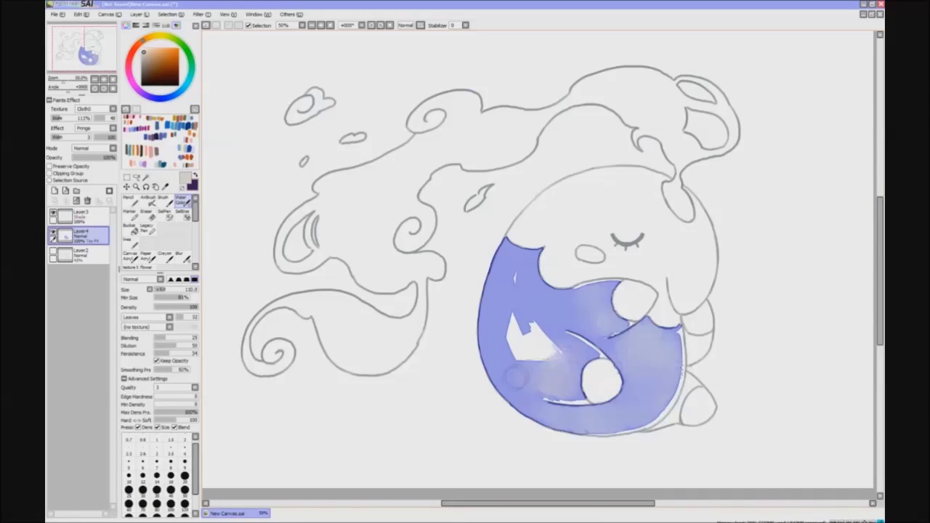
{"action": "key", "text": "bracketleft"}
{"action": "key", "text": "bracketleft"}
Sample the periwinkle body colour and blend it over the upper back down towards the foot with a large Water Color brush
{"action": "left_click", "coordinate": [585, 368], "text": "alt"}
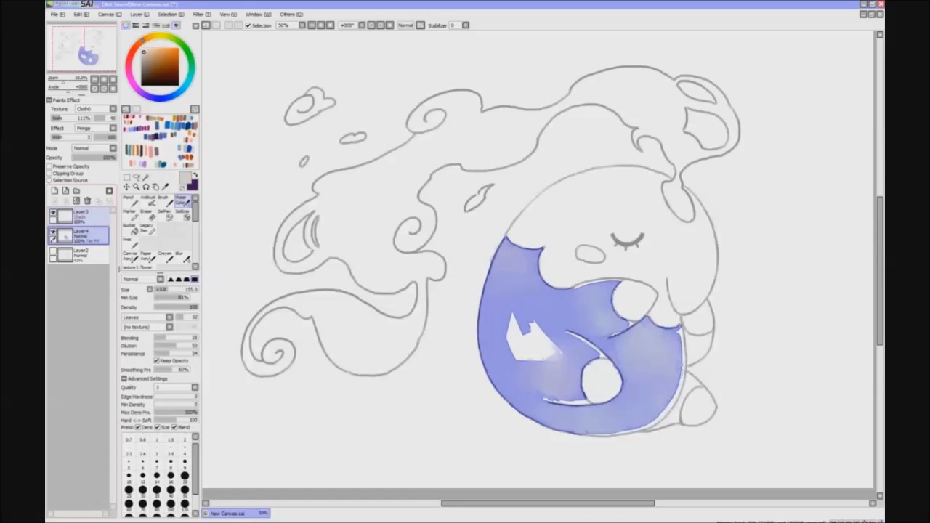
{"action": "key", "text": "bracketleft"}
{"action": "key", "text": "bracketleft"}
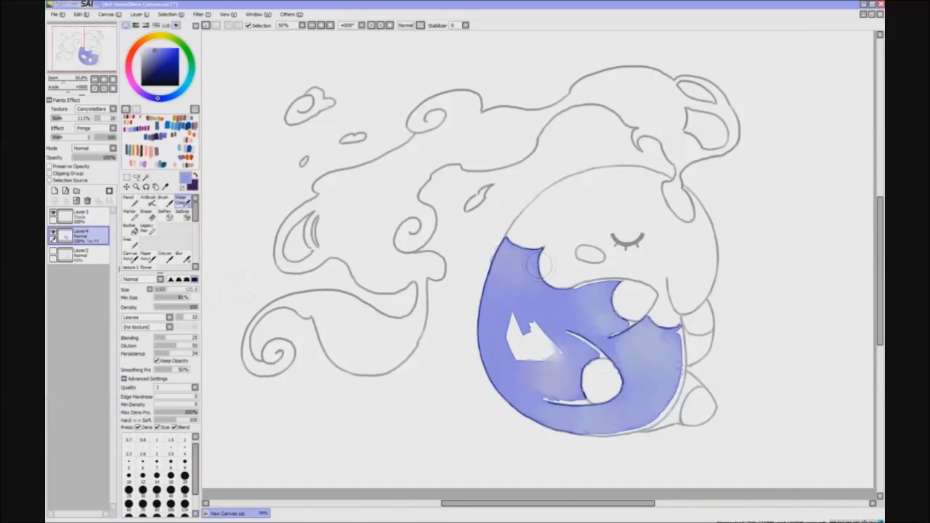
{"action": "mouse_move", "coordinate": [508, 255]}
{"action": "left_mouse_down"}
{"action": "mouse_move", "coordinate": [539, 265]}
{"action": "mouse_move", "coordinate": [508, 252]}
{"action": "mouse_move", "coordinate": [530, 287]}
{"action": "mouse_move", "coordinate": [504, 255]}
{"action": "mouse_move", "coordinate": [489, 310]}
{"action": "mouse_move", "coordinate": [530, 284]}
{"action": "mouse_move", "coordinate": [504, 246]}
{"action": "mouse_move", "coordinate": [503, 317]}
{"action": "mouse_move", "coordinate": [527, 317]}
{"action": "mouse_move", "coordinate": [524, 295]}
{"action": "mouse_move", "coordinate": [531, 314]}
{"action": "mouse_move", "coordinate": [496, 295]}
{"action": "mouse_move", "coordinate": [524, 316]}
{"action": "mouse_move", "coordinate": [527, 281]}
{"action": "mouse_move", "coordinate": [525, 323]}
{"action": "mouse_move", "coordinate": [558, 332]}
{"action": "mouse_move", "coordinate": [567, 367]}
{"action": "left_mouse_up"}
{"action": "key", "text": "bracketleft"}
{"action": "key", "text": "bracketleft"}
{"action": "left_click", "coordinate": [538, 290], "text": "alt"}
Draw a dark purple shadow in the crease above the foot with the Pencil and blend it with a size 40 Water Color brush
{"action": "key", "text": "h"}
{"action": "key", "text": "n"}
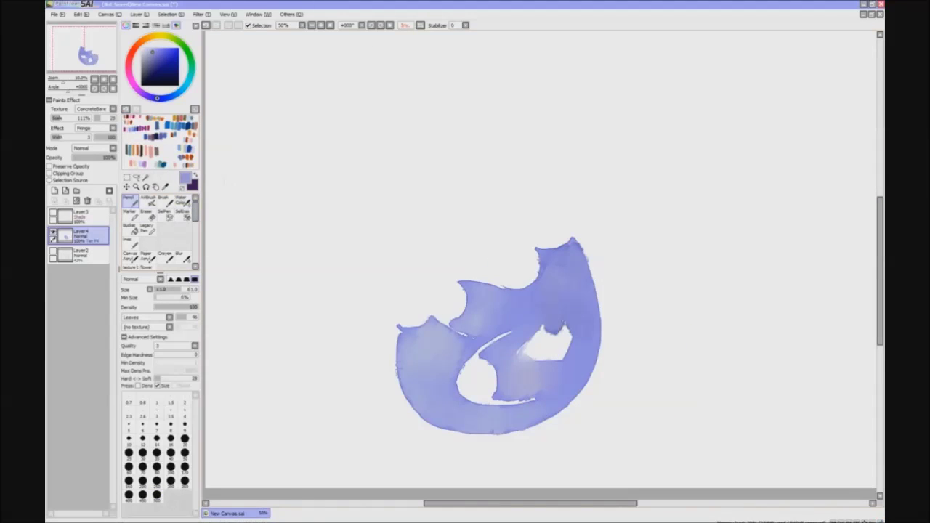
{"action": "key", "text": "n"}
{"action": "key", "text": "x"}
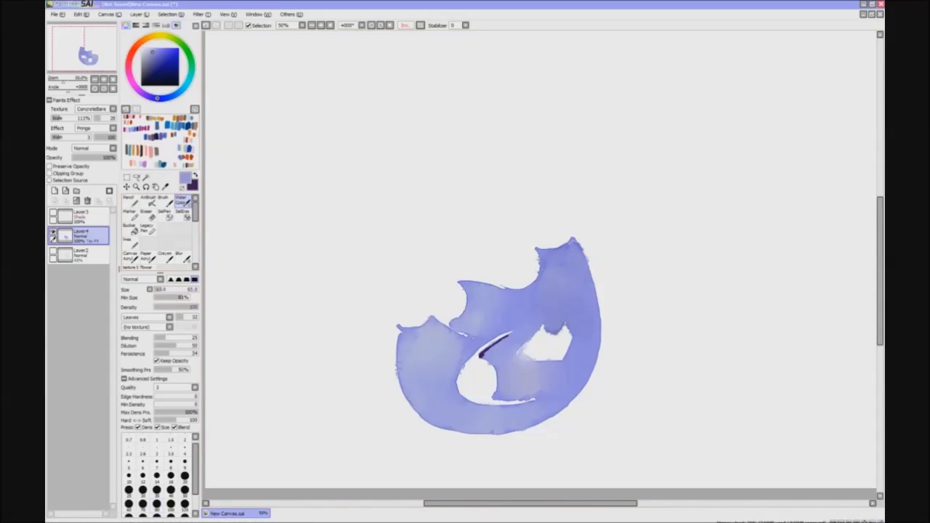
{"action": "left_click", "coordinate": [171, 490]}
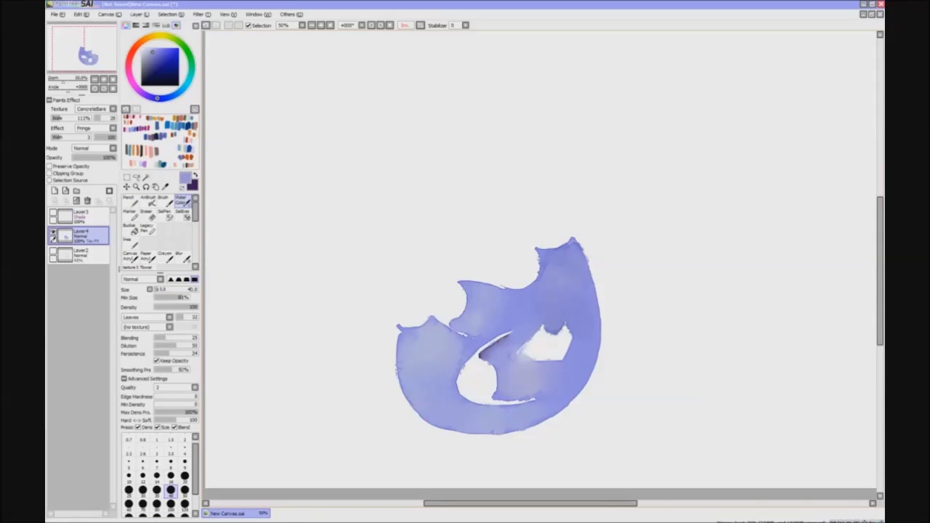
Add dark purple shading behind the foot and along its lower crease, blending it into the periwinkle
{"action": "key", "text": "x"}
{"action": "key", "text": "n"}
{"action": "key", "text": "x"}
{"action": "key", "text": "n"}
{"action": "key", "text": "x"}
{"action": "key", "text": "n"}
{"action": "mouse_move", "coordinate": [542, 391]}
{"action": "left_mouse_down"}
{"action": "mouse_move", "coordinate": [514, 396]}
{"action": "mouse_move", "coordinate": [538, 392]}
{"action": "left_mouse_up"}
{"action": "key", "text": "x"}
{"action": "key", "text": "n"}
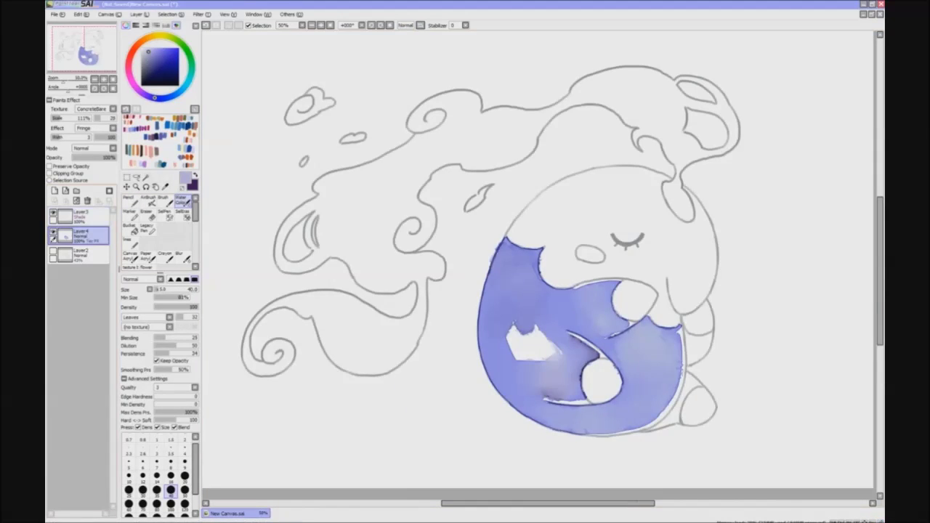
Draw a dark purple shadow on the upper edge of the unpainted gap and soften it with the Water Color brush
{"action": "key", "text": "x"}
{"action": "key", "text": "n"}
{"action": "left_click_drag", "start_coordinate": [523, 333], "coordinate": [532, 325]}
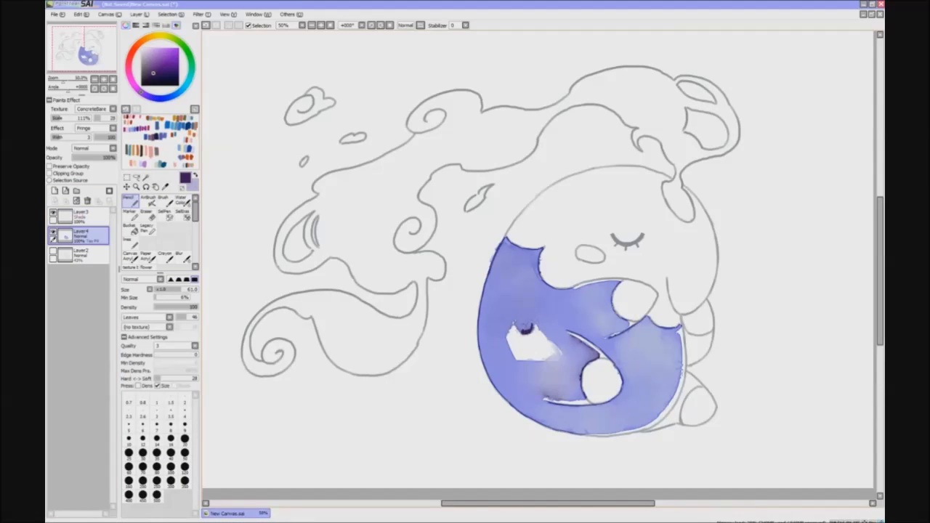
{"action": "key", "text": "x"}
{"action": "key", "text": "n"}
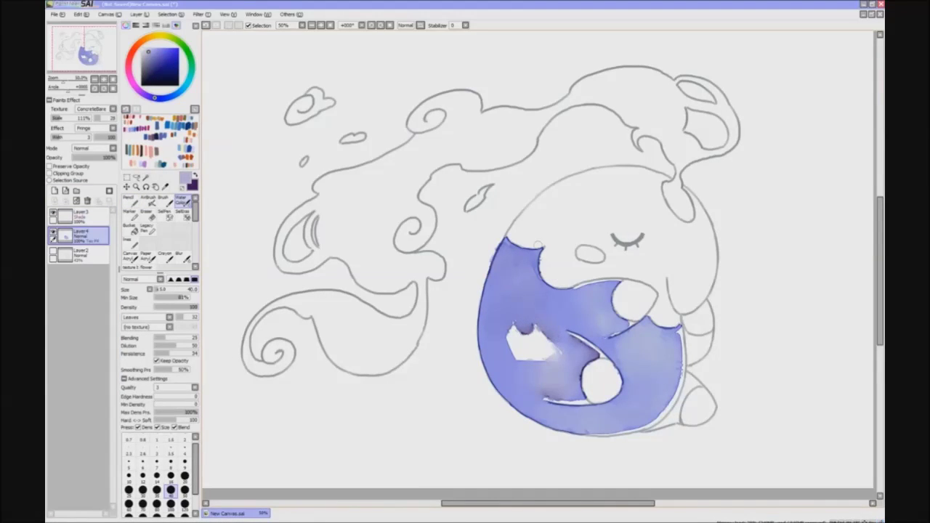
Shade the side and lower edge of the unpainted gap with dark purple and blend it into the body
{"action": "key", "text": "x"}
{"action": "mouse_move", "coordinate": [503, 341]}
{"action": "left_mouse_down"}
{"action": "mouse_move", "coordinate": [520, 365]}
{"action": "mouse_move", "coordinate": [501, 343]}
{"action": "mouse_move", "coordinate": [510, 374]}
{"action": "left_mouse_up"}
{"action": "key", "text": "x"}
{"action": "left_click", "coordinate": [523, 327]}
{"action": "key", "text": "x"}
{"action": "key", "text": "n"}
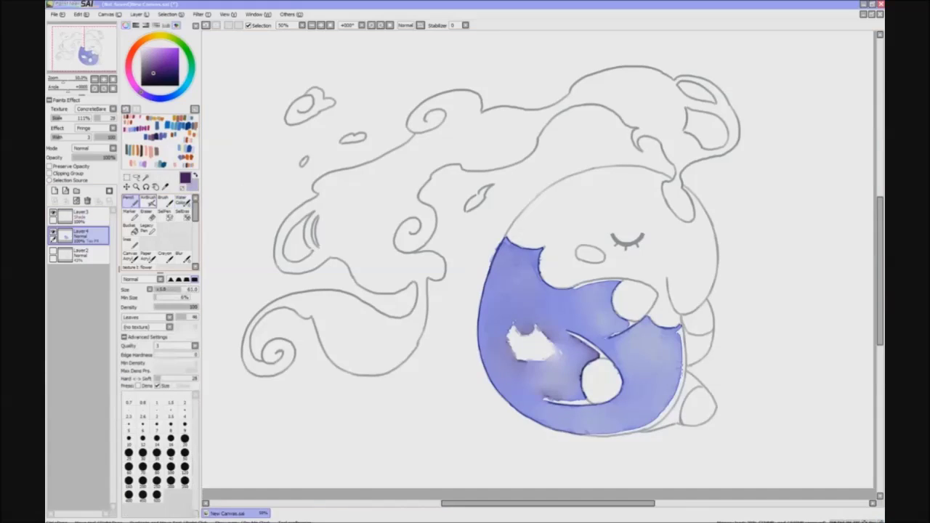
Mirror the canvas view, shade the belly's front edge with dark purple, blend it, and check it with the line art hidden
{"action": "key", "text": "h"}
{"action": "left_click_drag", "start_coordinate": [396, 331], "coordinate": [404, 392]}
{"action": "key", "text": "x"}
{"action": "key", "text": "c"}
{"action": "left_click_drag", "start_coordinate": [407, 334], "coordinate": [411, 396]}
{"action": "key", "text": "x"}
{"action": "key", "text": "x"}
{"action": "left_click_drag", "start_coordinate": [407, 359], "coordinate": [412, 389]}
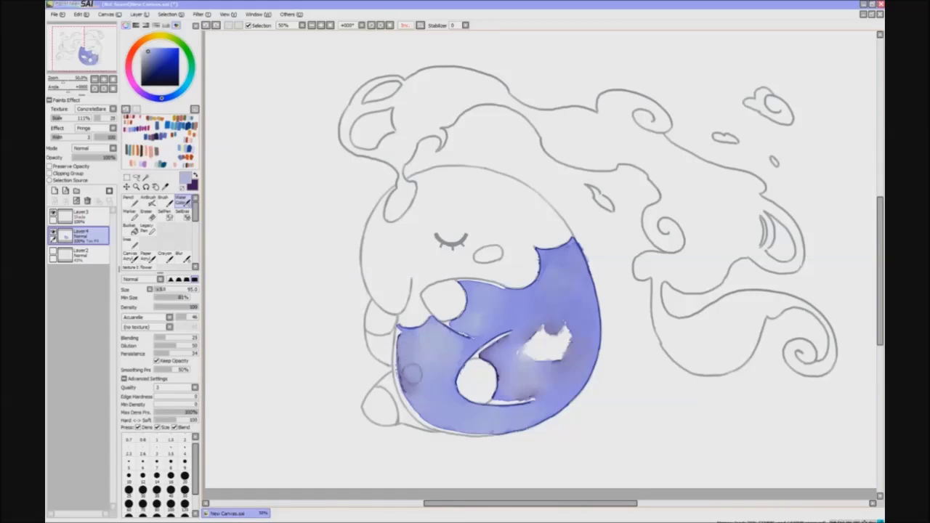
{"action": "left_click", "coordinate": [52, 213]}
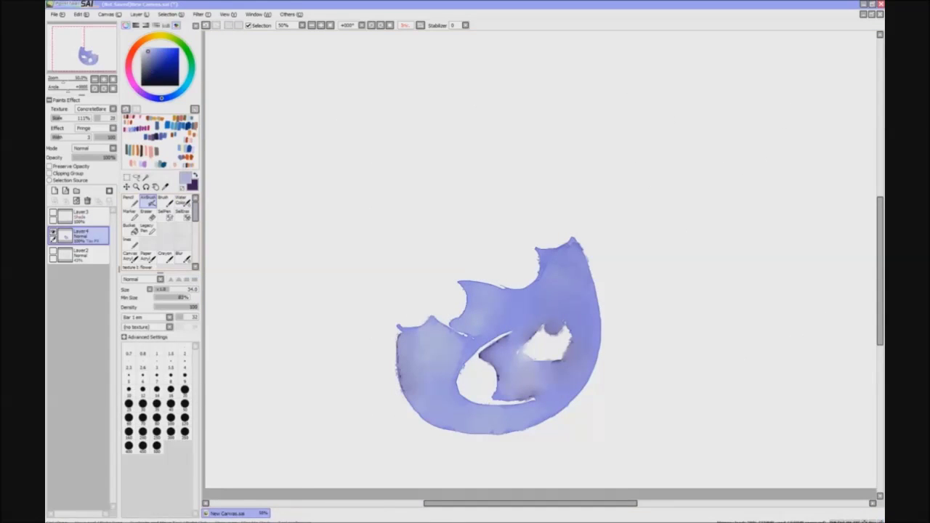
{"action": "left_click", "coordinate": [143, 492]}
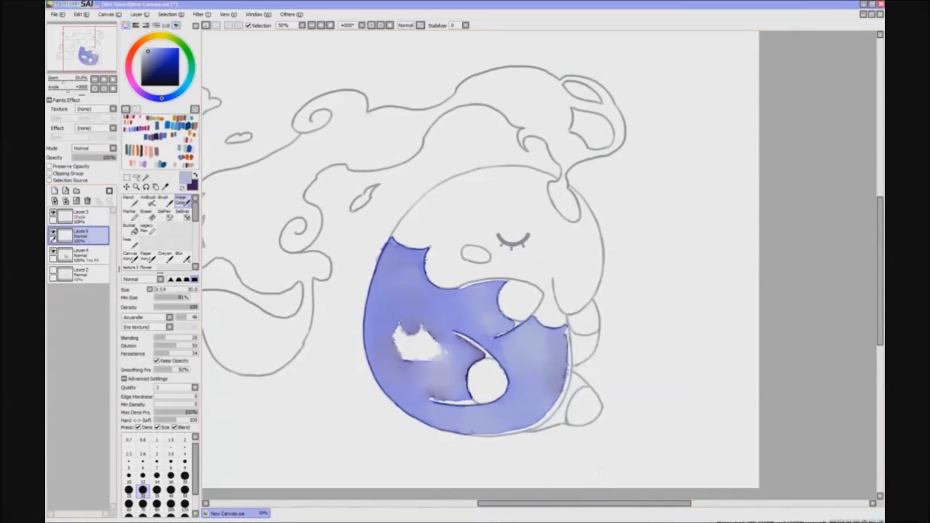
Set Layer5's effect to Fringe and its texture to ConcreteBare
{"action": "left_click", "coordinate": [93, 128]}
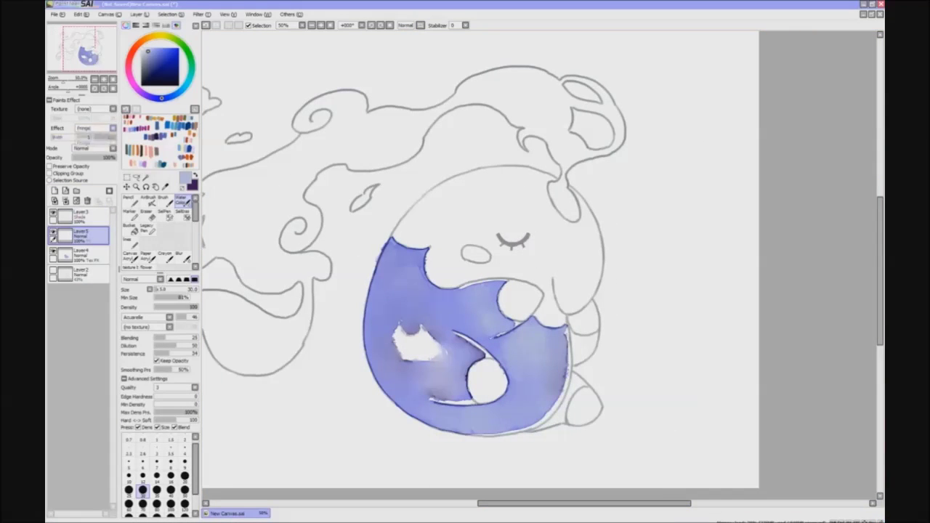
{"action": "left_click", "coordinate": [83, 143]}
{"action": "left_click", "coordinate": [93, 108]}
{"action": "left_click", "coordinate": [93, 327]}
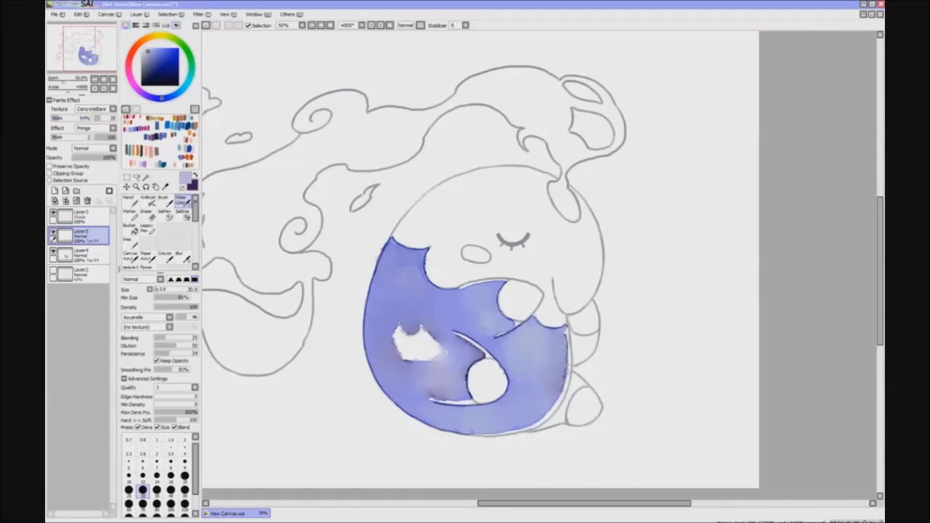
Draw a dark purple shadow under the chin beside the raised paw on Layer5 and blend it into the body
{"action": "key", "text": "n"}
{"action": "mouse_move", "coordinate": [465, 289]}
{"action": "left_mouse_down"}
{"action": "mouse_move", "coordinate": [499, 282]}
{"action": "mouse_move", "coordinate": [492, 301]}
{"action": "left_mouse_up"}
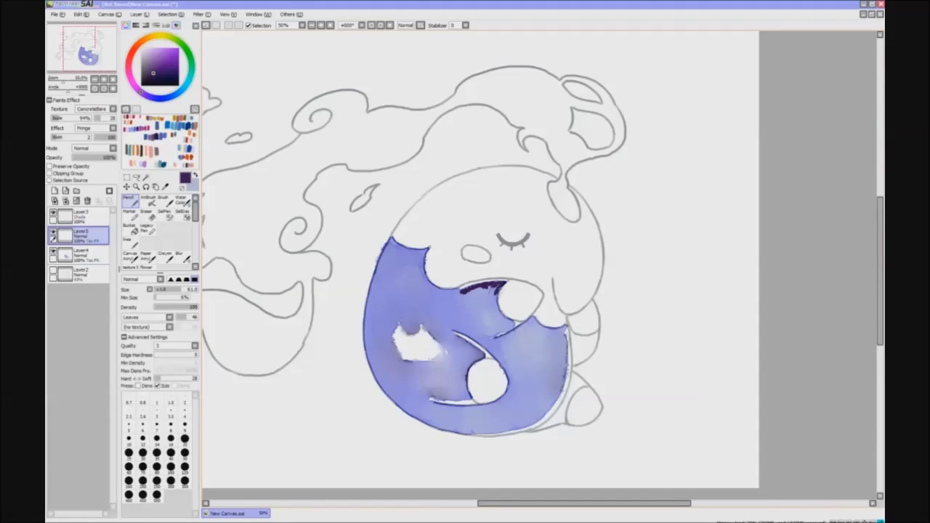
{"action": "key", "text": "c"}
{"action": "key", "text": "x"}
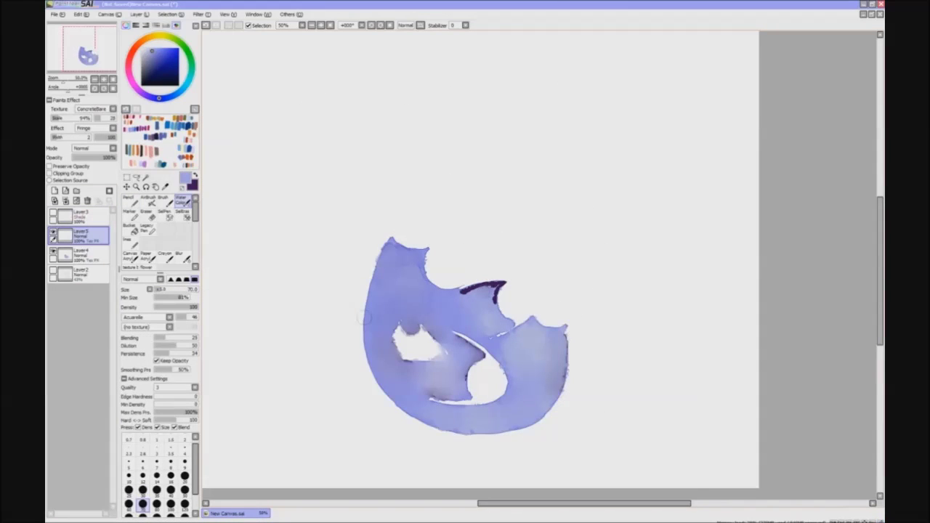
{"action": "mouse_move", "coordinate": [497, 287]}
{"action": "left_mouse_down"}
{"action": "mouse_move", "coordinate": [470, 288]}
{"action": "mouse_move", "coordinate": [471, 305]}
{"action": "mouse_move", "coordinate": [476, 297]}
{"action": "left_mouse_up"}
{"action": "left_click", "coordinate": [359, 242], "text": "alt"}
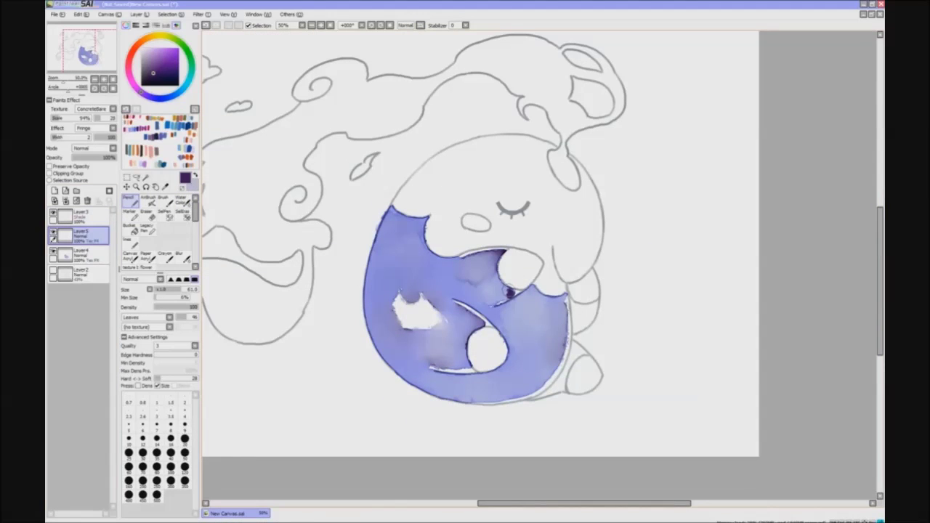
Blend the dark purple dab below the raised paw into a soft shadow with the Water Color brush
{"action": "key", "text": "c"}
{"action": "left_click", "coordinate": [379, 287], "text": "alt"}
{"action": "left_click_drag", "start_coordinate": [505, 291], "coordinate": [501, 293]}
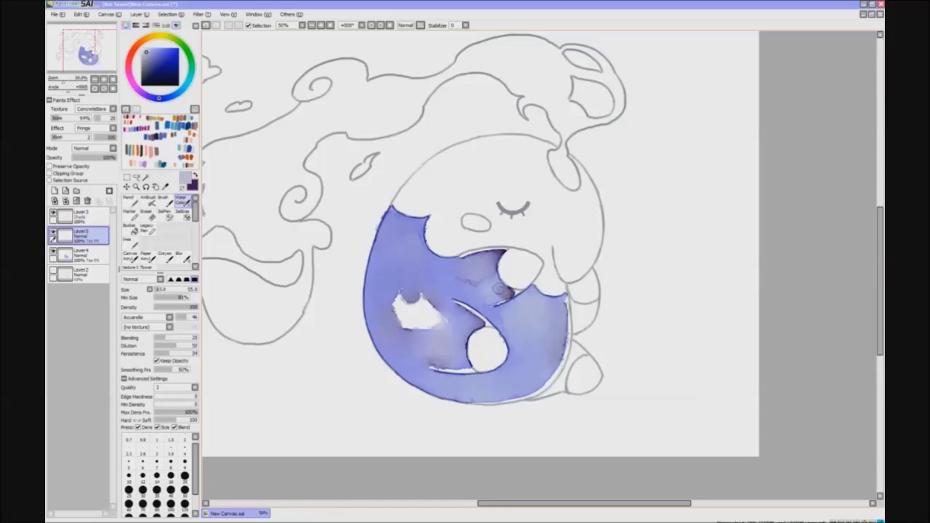
{"action": "left_click", "coordinate": [465, 379], "text": "alt"}
Add a dark purple shadow at the inner end of the raised arm's lower line and soften it
{"action": "key", "text": "v"}
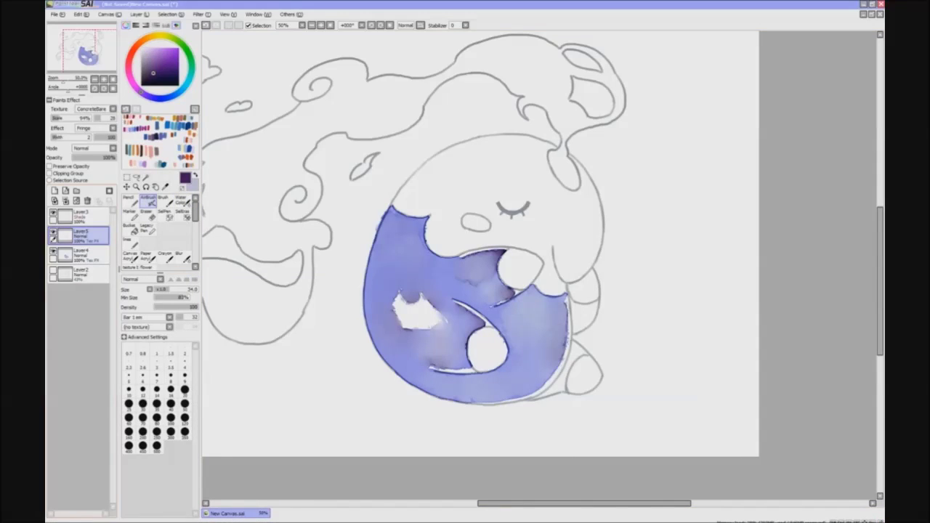
{"action": "key", "text": "n"}
{"action": "left_click", "coordinate": [499, 309]}
{"action": "left_click", "coordinate": [516, 301], "text": "alt"}
{"action": "key", "text": "b"}
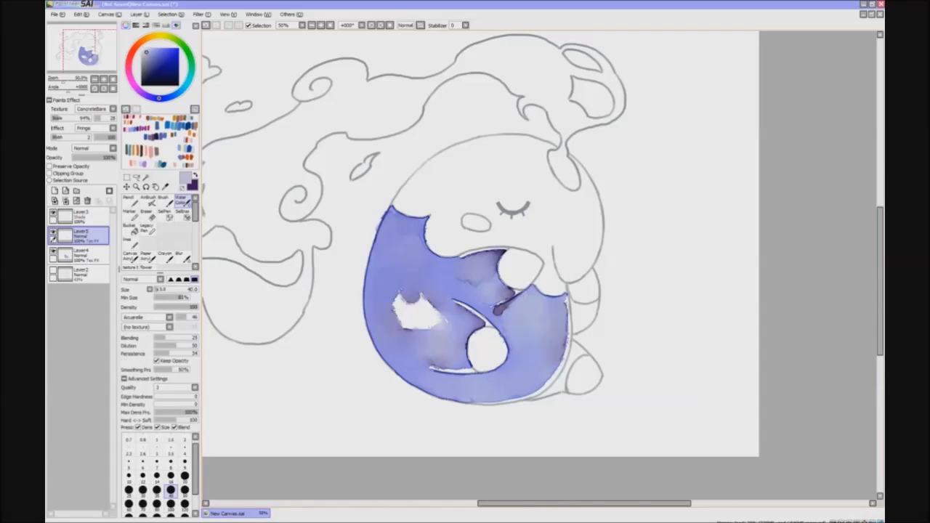
Lighten the belly's front and the upper back on Layer4 with pale grey-blue Water Color strokes
{"action": "key", "text": "ctrl+minus"}
{"action": "key", "text": "h"}
{"action": "key", "text": "ctrl+plus"}
{"action": "key", "text": "h"}
{"action": "left_click", "coordinate": [534, 298], "text": "alt"}
{"action": "mouse_move", "coordinate": [534, 295]}
{"action": "left_mouse_down"}
{"action": "mouse_move", "coordinate": [553, 320]}
{"action": "mouse_move", "coordinate": [505, 323]}
{"action": "mouse_move", "coordinate": [556, 334]}
{"action": "mouse_move", "coordinate": [531, 363]}
{"action": "mouse_move", "coordinate": [561, 349]}
{"action": "left_mouse_up"}
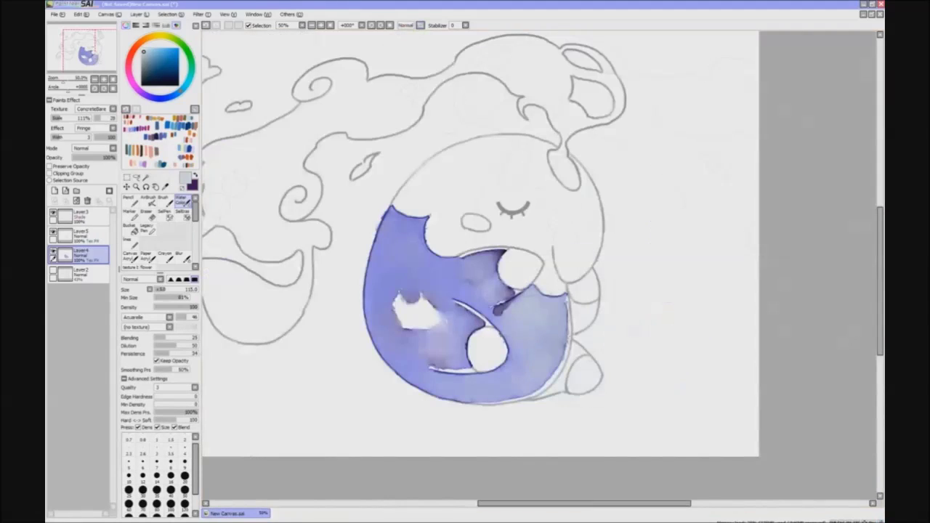
{"action": "left_click_drag", "start_coordinate": [414, 255], "coordinate": [378, 290]}
{"action": "scroll", "coordinate": [445, 270], "scroll_direction": "down", "scroll_amount": 2}
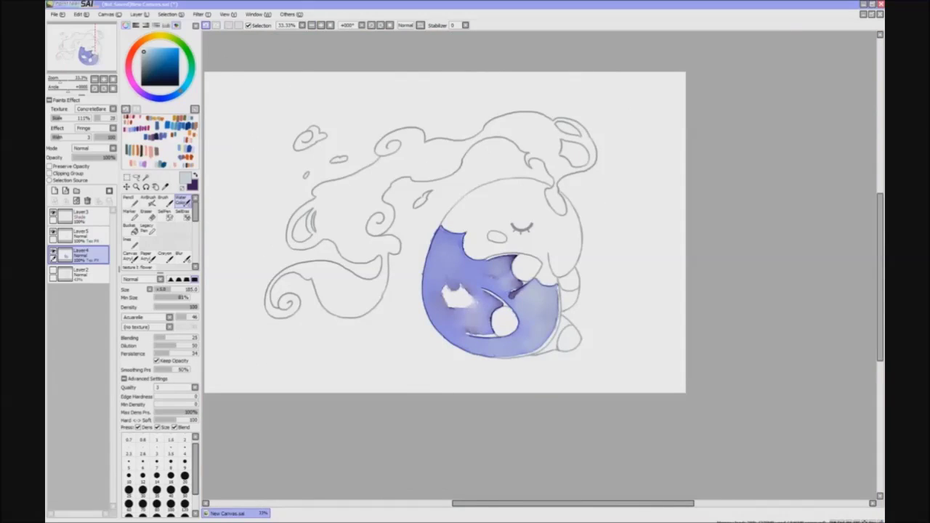
{"action": "scroll", "coordinate": [445, 270], "scroll_direction": "up", "scroll_amount": 2}
Draw a thick dark purple shadow beneath the lower arm line on Layer5 with the Pencil
{"action": "left_click", "coordinate": [80, 234]}
{"action": "key", "text": "h"}
{"action": "key", "text": "n"}
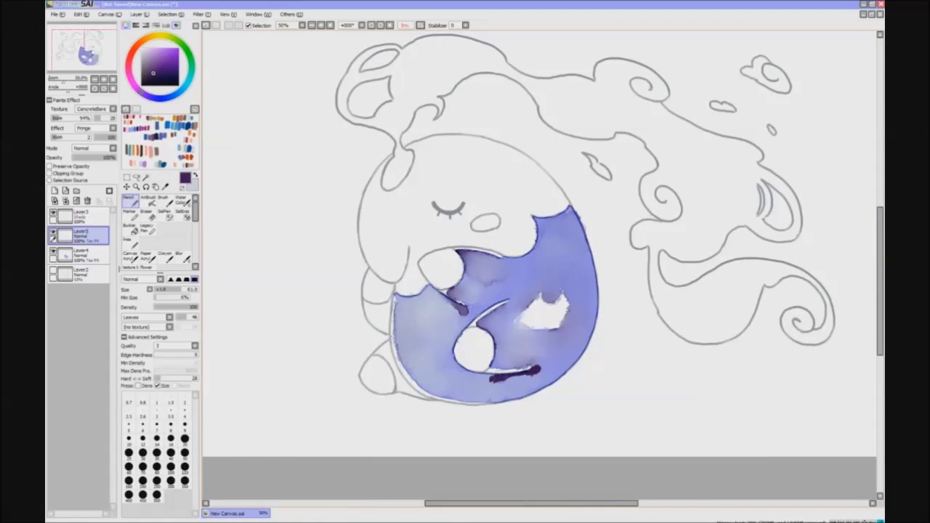
{"action": "left_click_drag", "start_coordinate": [483, 376], "coordinate": [534, 375]}
Blend the dark purple shadow below the lower arm line with the Water Color brush at size 50
{"action": "key", "text": "c"}
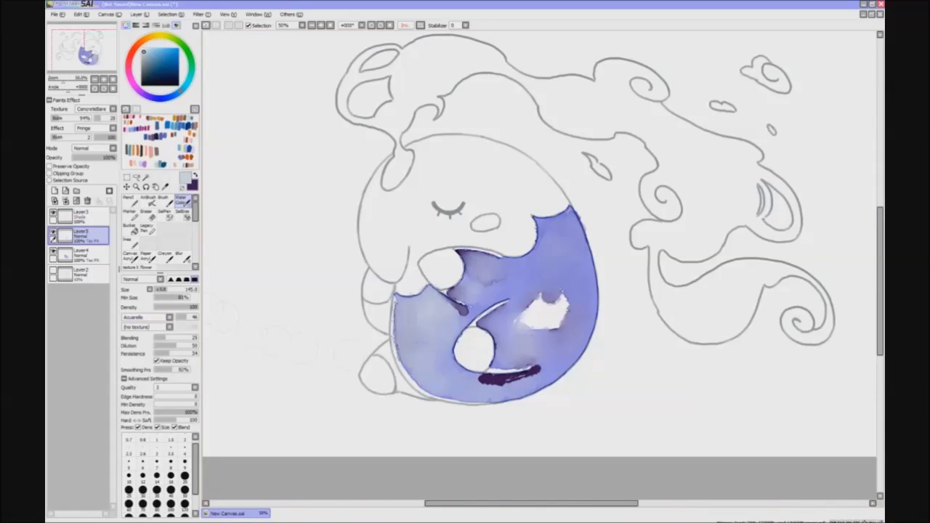
{"action": "key", "text": "bracketleft"}
{"action": "key", "text": "bracketleft"}
{"action": "key", "text": "bracketleft"}
{"action": "key", "text": "bracketleft"}
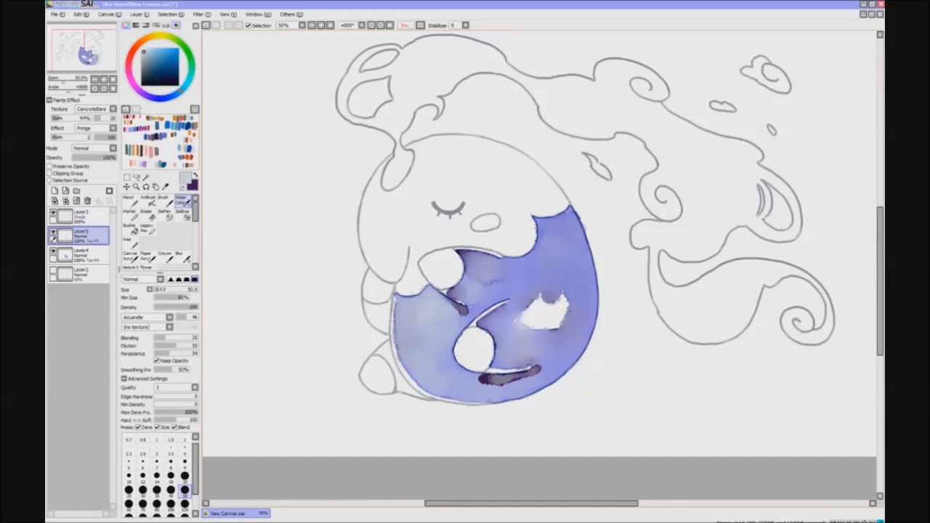
{"action": "left_click", "coordinate": [541, 367], "text": "alt"}
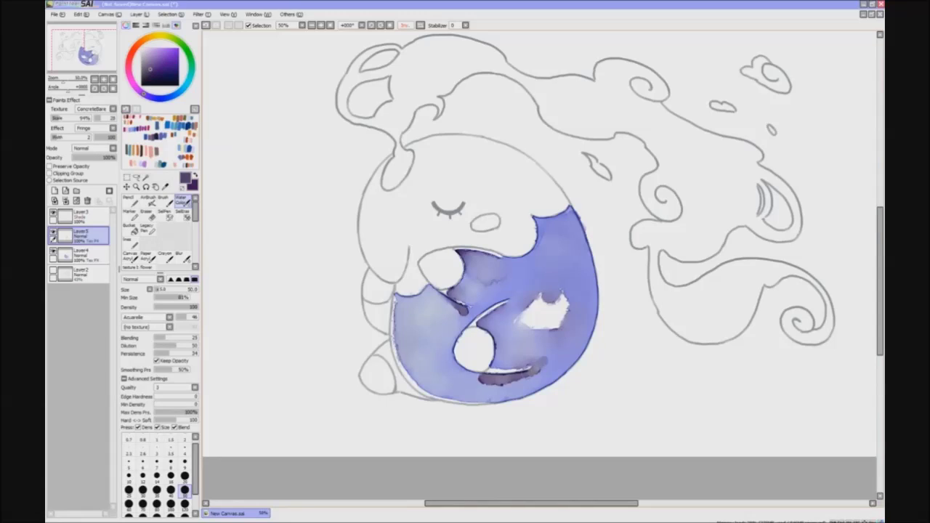
Soften the back end of the lower arm's shadow into the body with a larger Water Color brush
{"action": "key", "text": "bracketright"}
{"action": "key", "text": "bracketright"}
{"action": "key", "text": "bracketright"}
{"action": "key", "text": "bracketright"}
{"action": "left_click", "coordinate": [542, 370]}
{"action": "left_click", "coordinate": [541, 371], "text": "alt"}
{"action": "left_click", "coordinate": [542, 368]}
Draw a dark purple shadow under the cheek and along the belly's front edge and blend it into the belly
{"action": "key", "text": "h"}
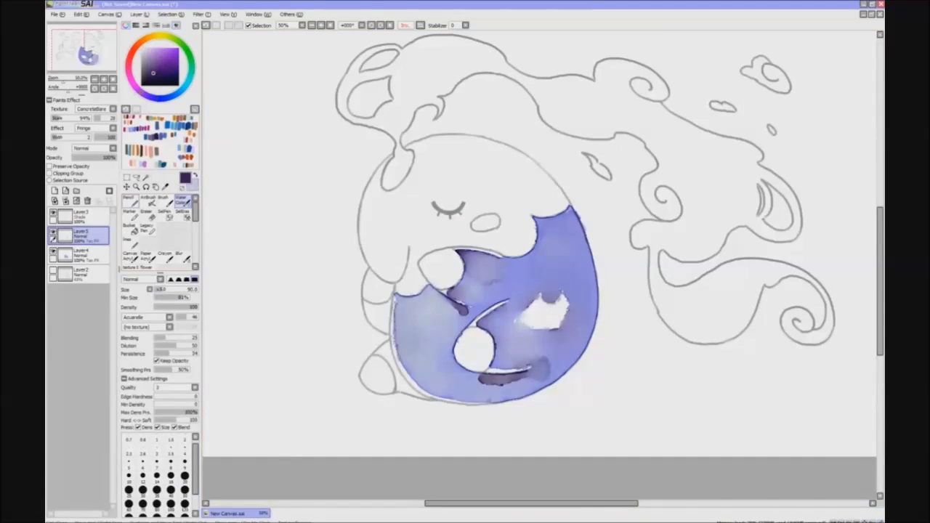
{"action": "key", "text": "n"}
{"action": "key", "text": "h"}
{"action": "left_click", "coordinate": [398, 297]}
{"action": "mouse_move", "coordinate": [407, 299]}
{"action": "left_mouse_down"}
{"action": "mouse_move", "coordinate": [399, 363]}
{"action": "mouse_move", "coordinate": [396, 331]}
{"action": "mouse_move", "coordinate": [420, 319]}
{"action": "mouse_move", "coordinate": [404, 294]}
{"action": "left_mouse_up"}
{"action": "key", "text": "c"}
{"action": "key", "text": "x"}
{"action": "key", "text": "n"}
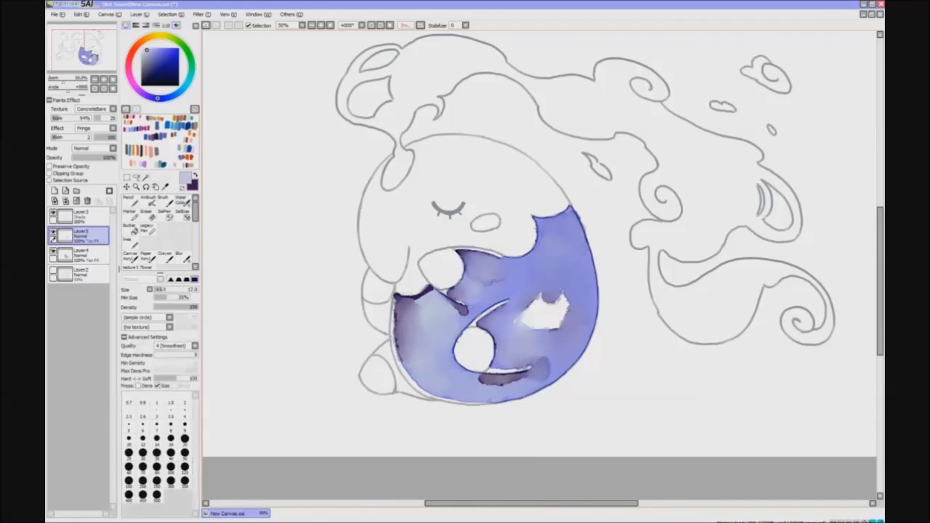
Change the Water Color brush shape to Leaves and refine the belly-front shadow on Layer5, reducing the brush size to 35
{"action": "left_click", "coordinate": [80, 215]}
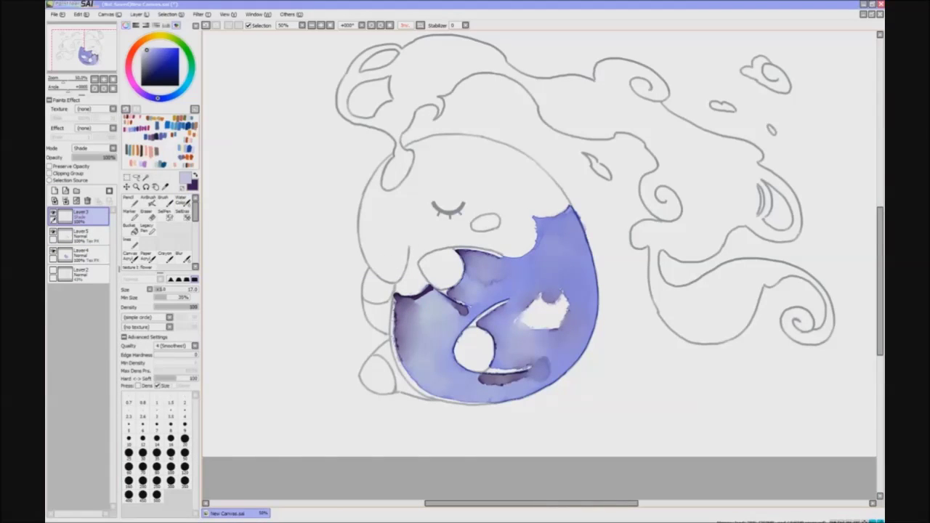
{"action": "key", "text": "w"}
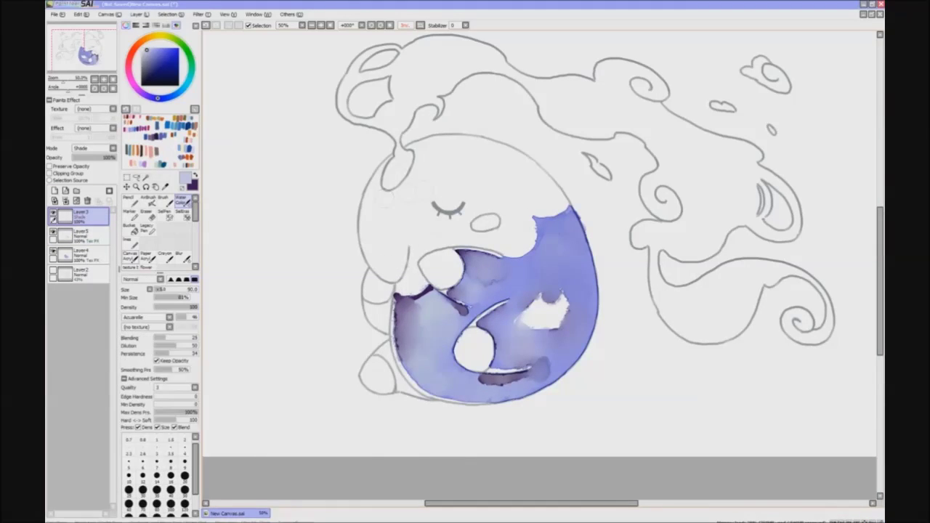
{"action": "key", "text": "Down"}
{"action": "key", "text": "Up"}
{"action": "key", "text": "w"}
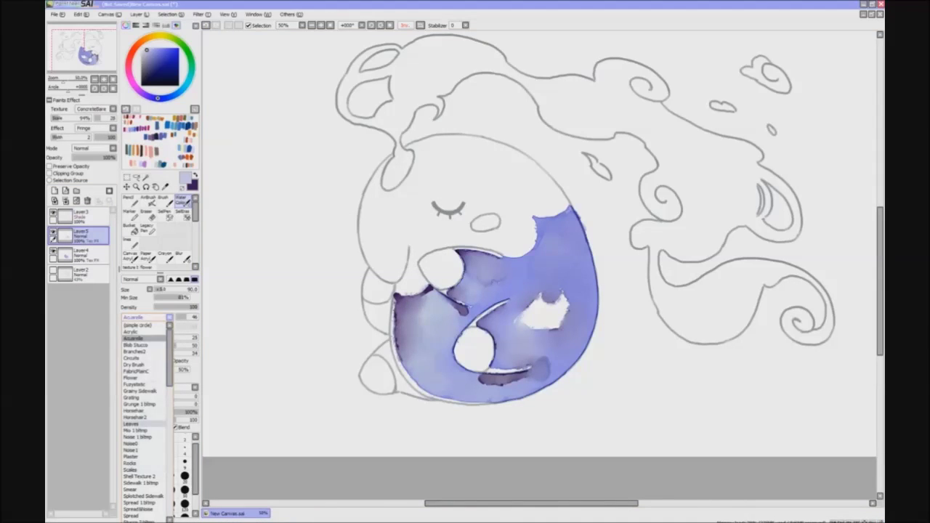
{"action": "key", "text": "bracketleft"}
{"action": "key", "text": "bracketleft"}
{"action": "left_click_drag", "start_coordinate": [432, 294], "coordinate": [429, 317]}
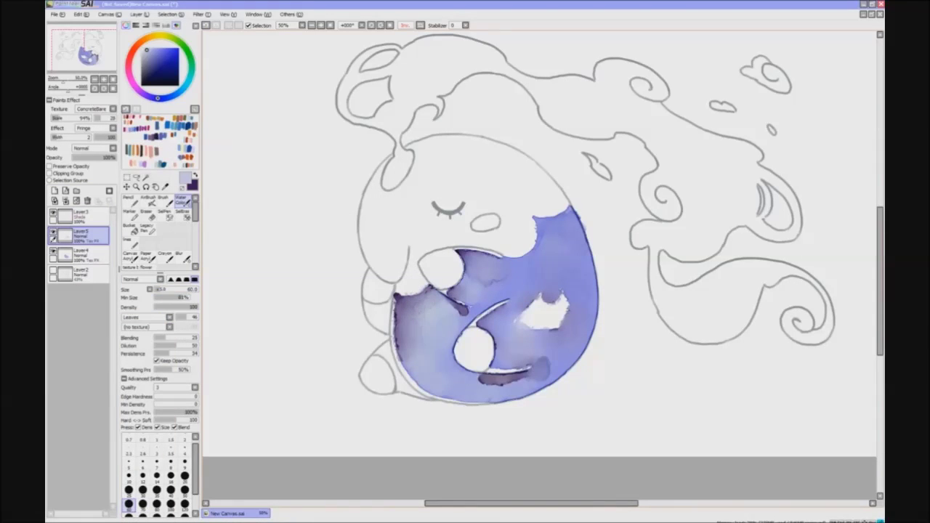
{"action": "key", "text": "bracketleft"}
{"action": "key", "text": "bracketleft"}
{"action": "key", "text": "bracketleft"}
{"action": "key", "text": "h"}
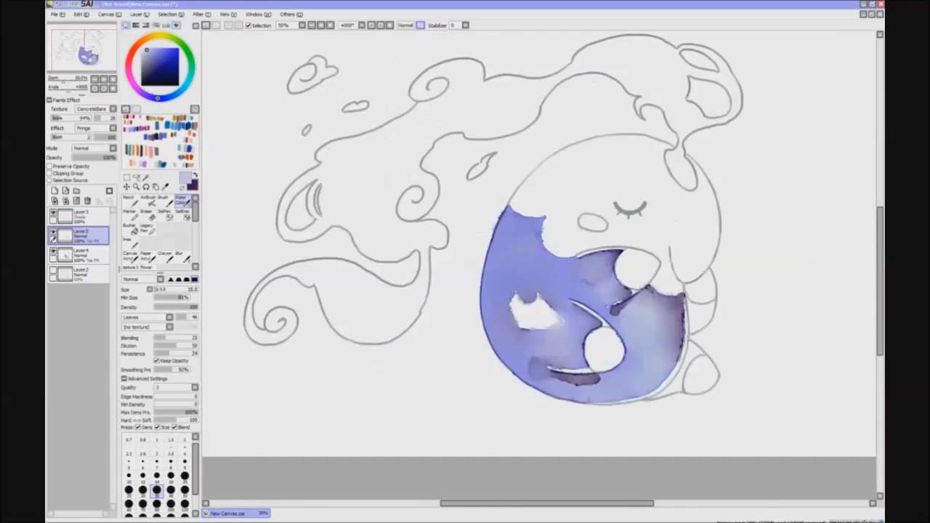
Draw dark blue AirBrush shading along the top edge of the back beside the head and blend it down into the body
{"action": "key", "text": "h"}
{"action": "key", "text": "h"}
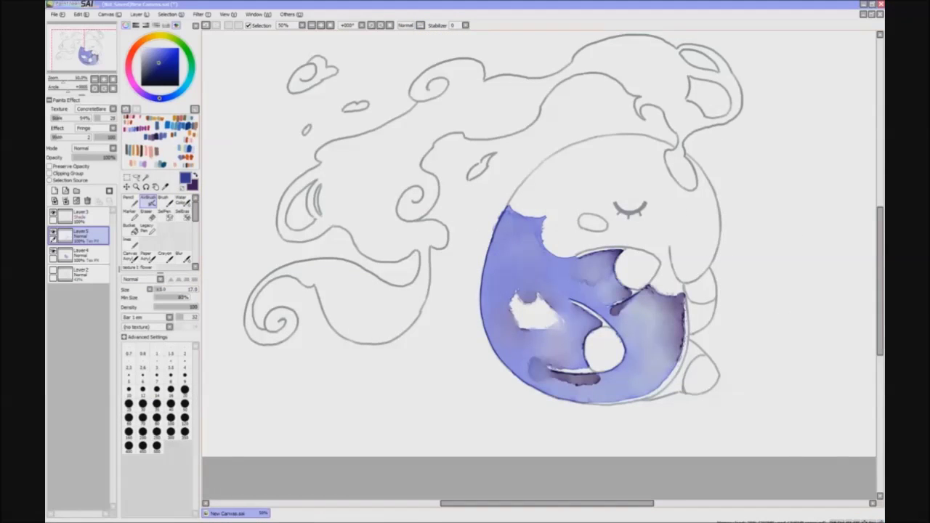
{"action": "left_click_drag", "start_coordinate": [540, 217], "coordinate": [542, 242]}
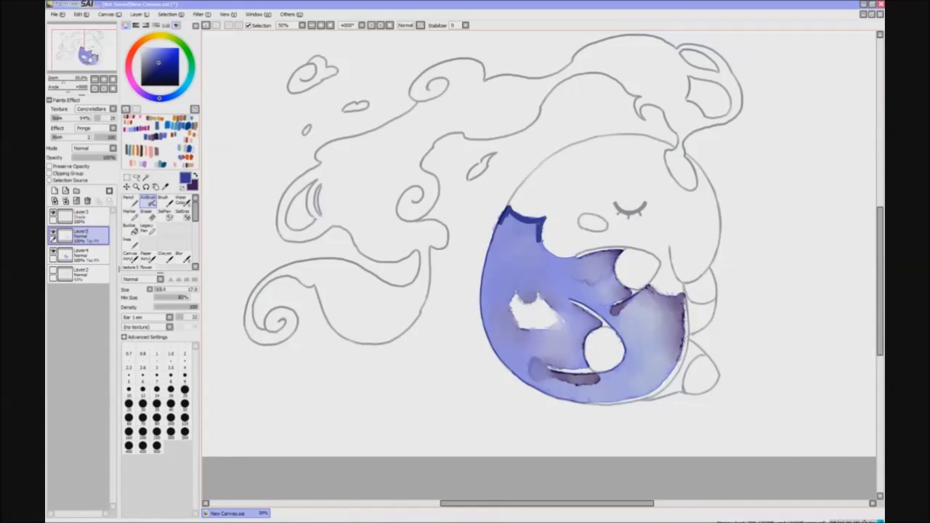
{"action": "key", "text": "v"}
{"action": "mouse_move", "coordinate": [501, 216]}
{"action": "left_mouse_down"}
{"action": "mouse_move", "coordinate": [514, 253]}
{"action": "mouse_move", "coordinate": [505, 276]}
{"action": "left_mouse_up"}
{"action": "left_click", "coordinate": [540, 265], "text": "alt"}
{"action": "key", "text": "bracketright"}
{"action": "key", "text": "bracketright"}
{"action": "key", "text": "bracketright"}
{"action": "key", "text": "bracketright"}
{"action": "mouse_move", "coordinate": [512, 231]}
{"action": "left_mouse_down"}
{"action": "mouse_move", "coordinate": [495, 269]}
{"action": "mouse_move", "coordinate": [506, 218]}
{"action": "mouse_move", "coordinate": [530, 219]}
{"action": "mouse_move", "coordinate": [542, 247]}
{"action": "left_mouse_up"}
{"action": "mouse_move", "coordinate": [518, 215]}
{"action": "left_mouse_down"}
{"action": "mouse_move", "coordinate": [502, 258]}
{"action": "mouse_move", "coordinate": [501, 227]}
{"action": "left_mouse_up"}
Extend the dark blue shading down the outer edge of the back and blend it with the Water Color brush
{"action": "key", "text": "n"}
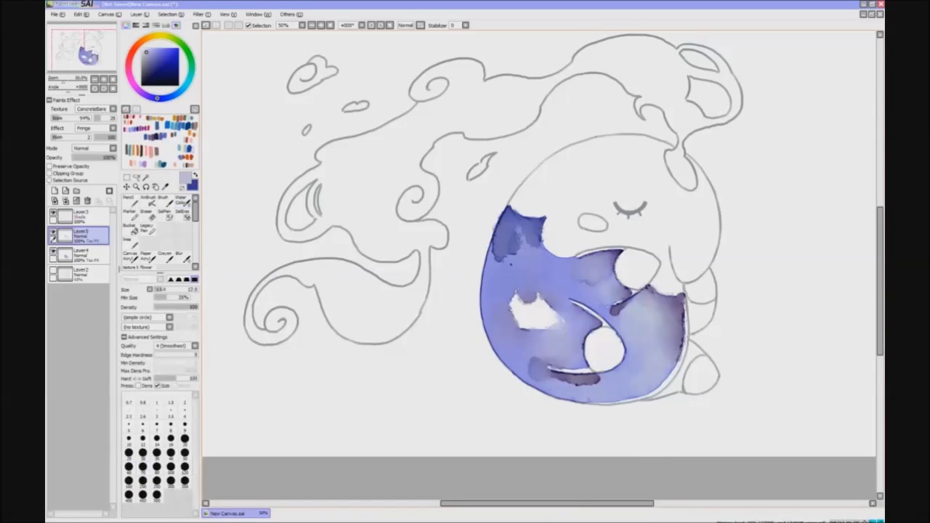
{"action": "key", "text": "c"}
{"action": "key", "text": "n"}
{"action": "left_click_drag", "start_coordinate": [494, 240], "coordinate": [483, 297]}
{"action": "key", "text": "c"}
{"action": "key", "text": "bracketleft"}
{"action": "key", "text": "bracketleft"}
{"action": "key", "text": "bracketleft"}
{"action": "left_click_drag", "start_coordinate": [489, 263], "coordinate": [486, 305]}
{"action": "key", "text": "n"}
{"action": "key", "text": "c"}
{"action": "key", "text": "h"}
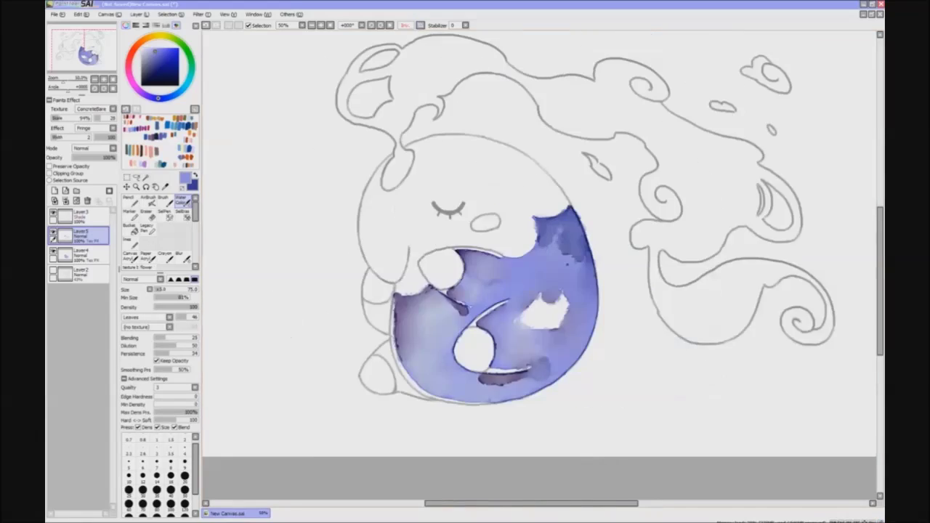
{"action": "key", "text": "ctrl+minus"}
{"action": "key", "text": "h"}
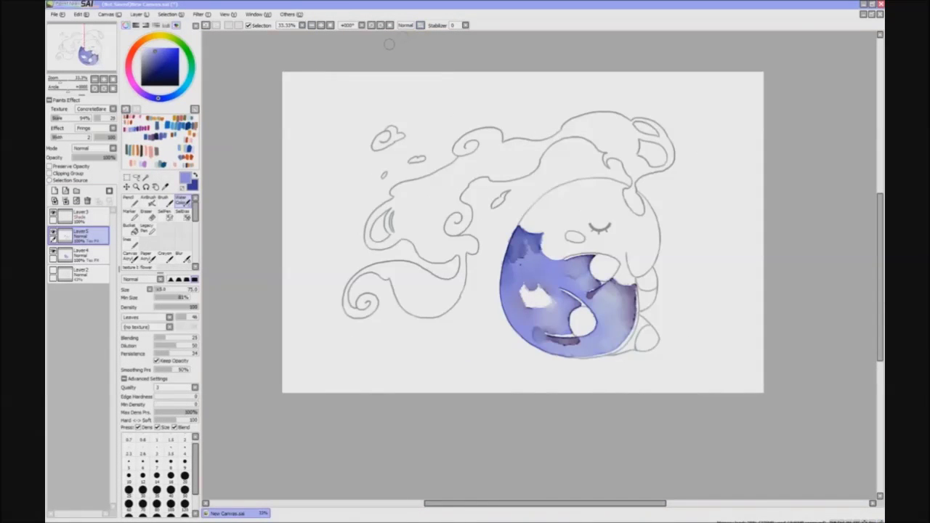
{"action": "key", "text": "ctrl+plus"}
{"action": "left_click", "coordinate": [80, 253]}
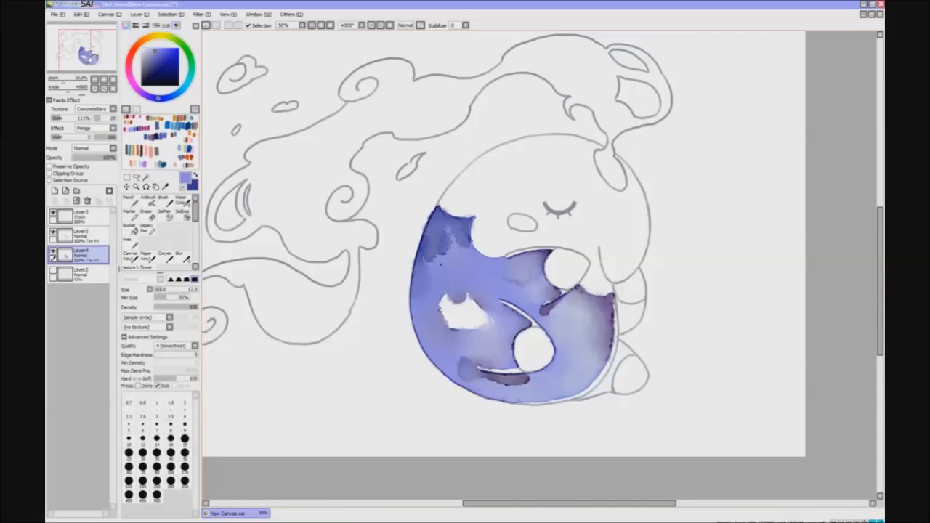
{"action": "left_click", "coordinate": [80, 234]}
{"action": "key", "text": "c"}
{"action": "key", "text": "e"}
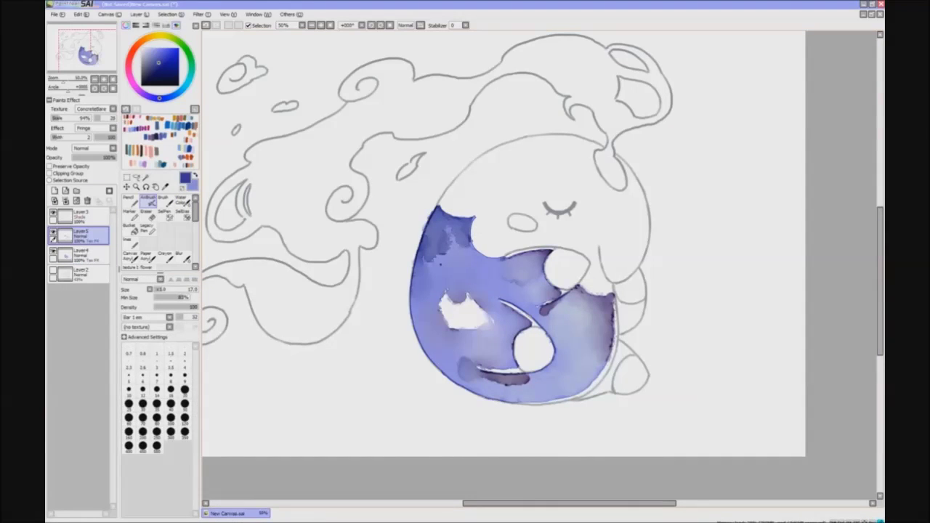
{"action": "key", "text": "c"}
{"action": "key", "text": "e"}
{"action": "key", "text": "c"}
{"action": "left_click_drag", "start_coordinate": [500, 264], "coordinate": [419, 265]}
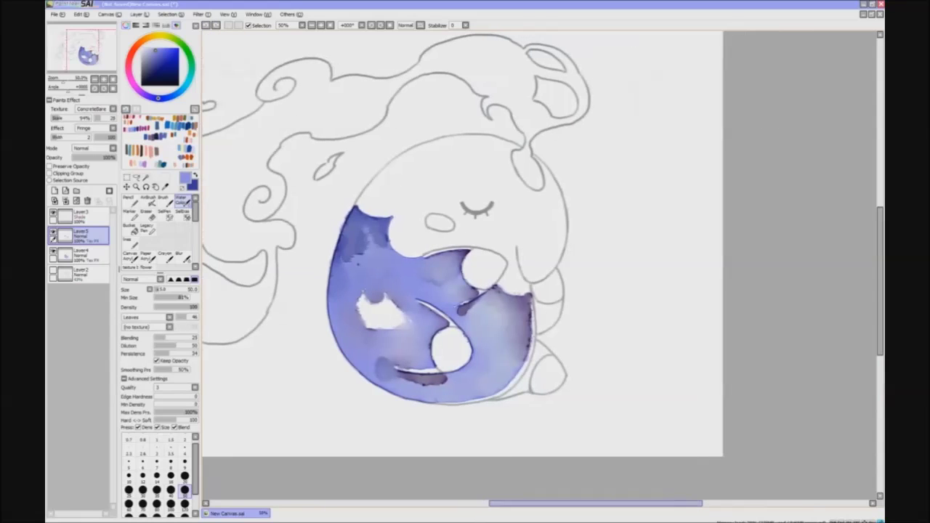
{"action": "key", "text": "h"}
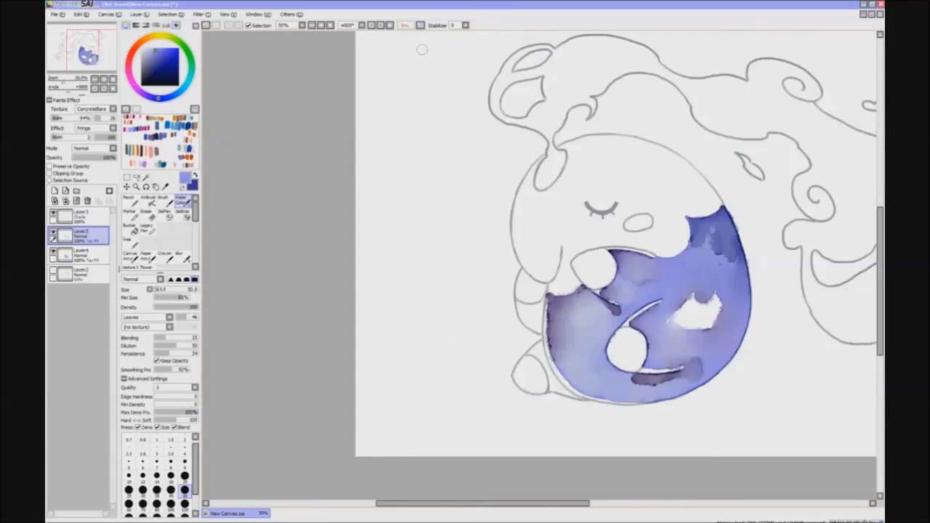
{"action": "key", "text": "h"}
Colour the leg behind the foot and the far arm pale periwinkle on Layer4, and soften them with Water Color
{"action": "key", "text": "v"}
{"action": "left_click", "coordinate": [80, 254]}
{"action": "left_click_drag", "start_coordinate": [540, 354], "coordinate": [532, 372]}
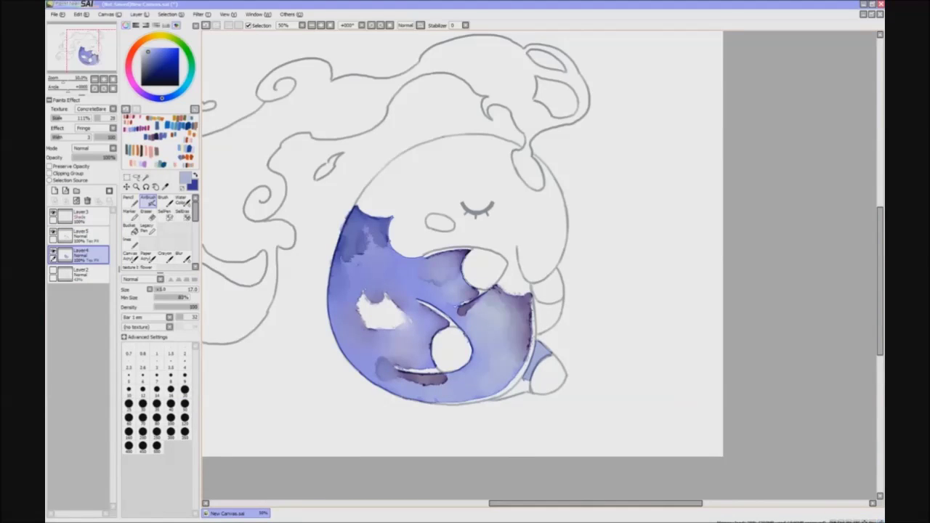
{"action": "left_click_drag", "start_coordinate": [494, 400], "coordinate": [529, 381]}
{"action": "left_click_drag", "start_coordinate": [559, 304], "coordinate": [544, 333]}
{"action": "left_click", "coordinate": [182, 200]}
{"action": "left_click", "coordinate": [578, 312], "text": "alt"}
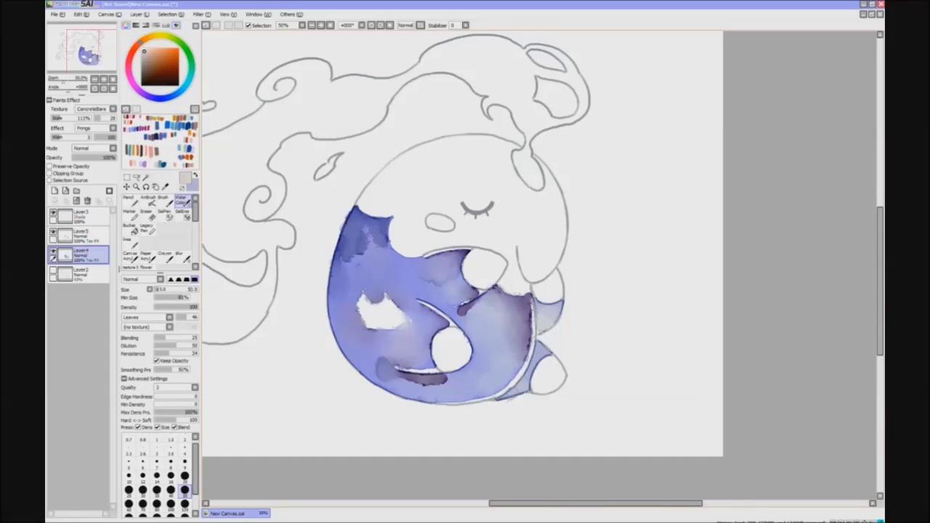
{"action": "left_click", "coordinate": [513, 404], "text": "alt"}
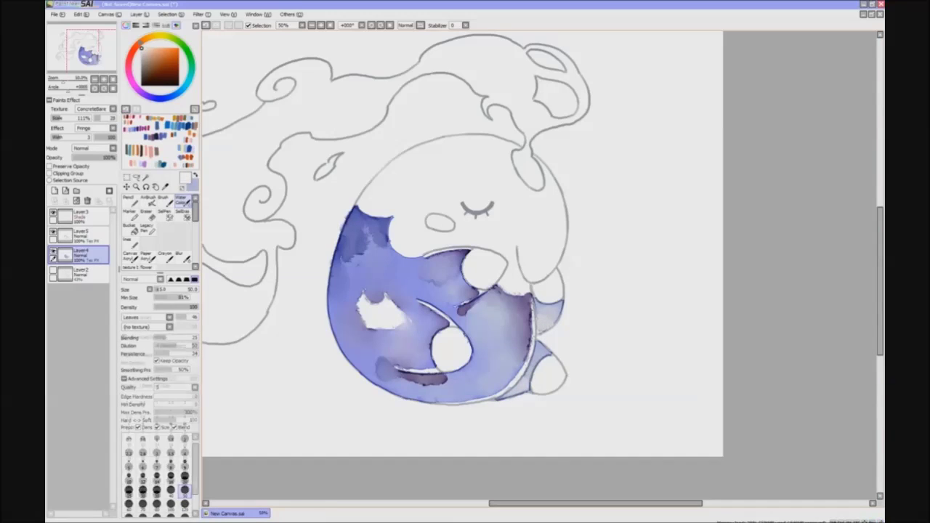
Paint a magenta-purple shadow on the far arm beside the belly on Layer5 and blend it out
{"action": "left_click", "coordinate": [80, 232]}
{"action": "left_click", "coordinate": [129, 198]}
{"action": "left_click", "coordinate": [138, 130]}
{"action": "left_click_drag", "start_coordinate": [534, 293], "coordinate": [544, 315]}
{"action": "key", "text": "c"}
{"action": "left_click", "coordinate": [532, 300], "text": "alt"}
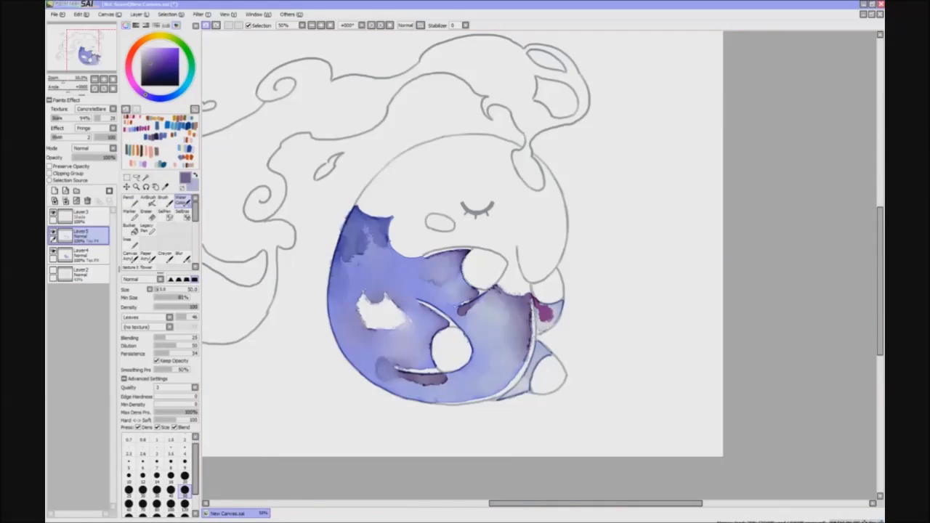
{"action": "left_click", "coordinate": [543, 323], "text": "alt"}
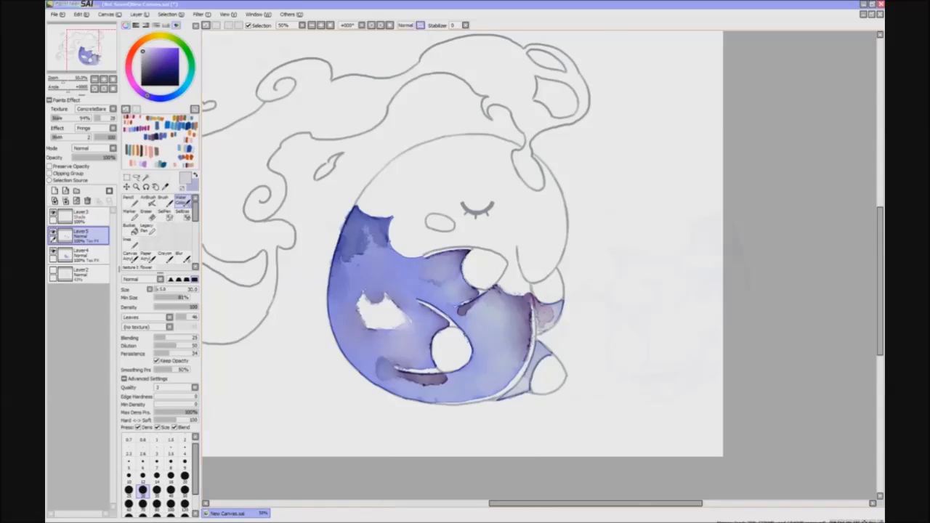
Paint a magenta-purple shadow on the lower part of the leg behind the foot and blend it with Water Color
{"action": "key", "text": "h"}
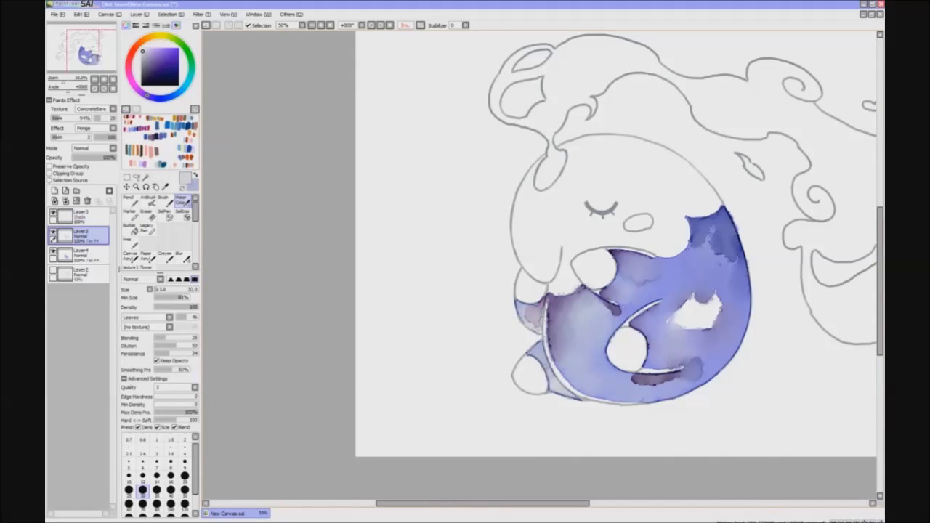
{"action": "key", "text": "h"}
{"action": "key", "text": "n"}
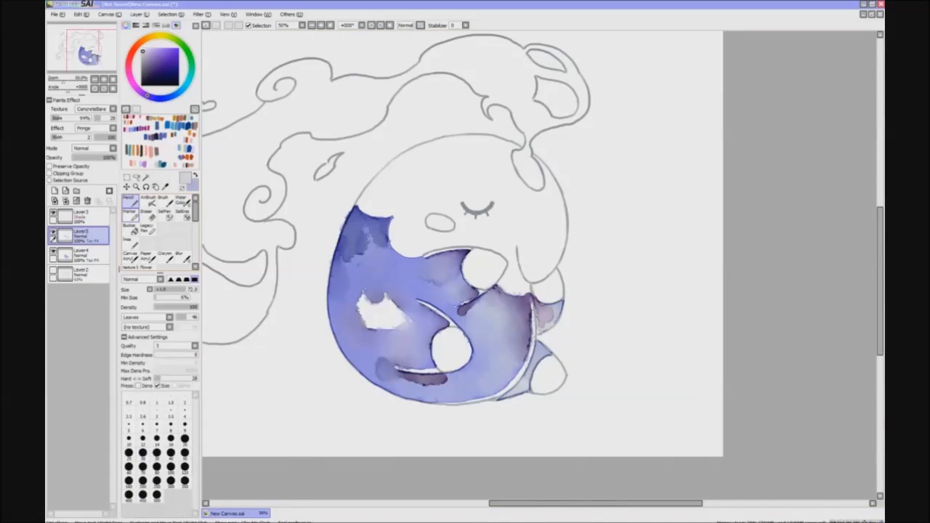
{"action": "left_click", "coordinate": [138, 134]}
{"action": "left_click_drag", "start_coordinate": [507, 395], "coordinate": [522, 386]}
{"action": "left_click", "coordinate": [513, 375], "text": "alt"}
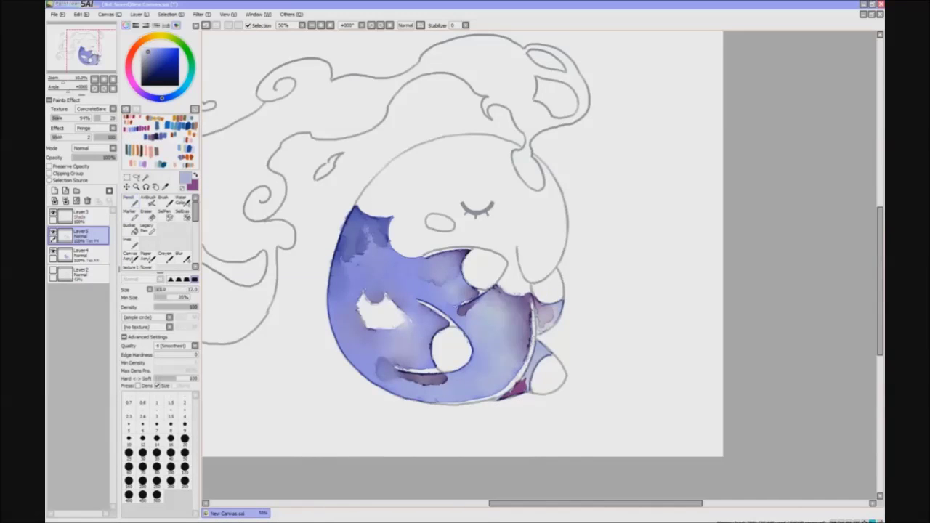
{"action": "key", "text": "c"}
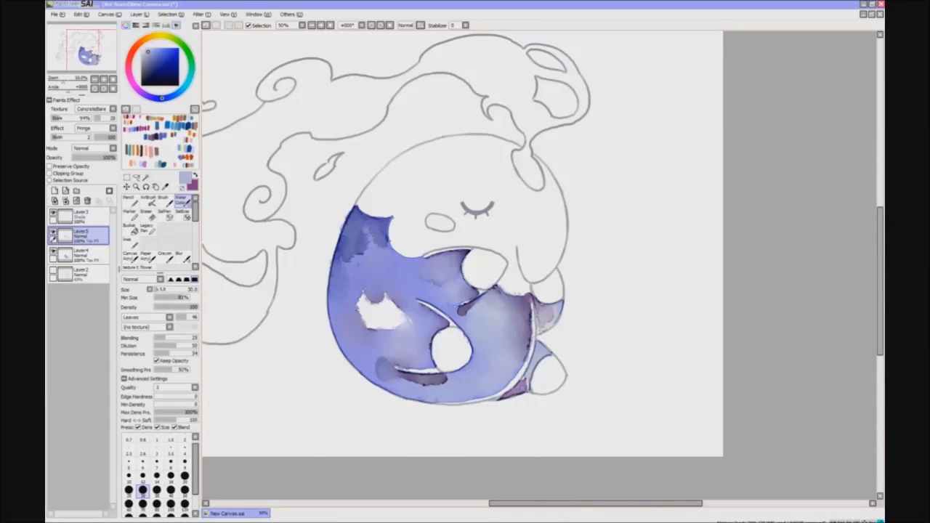
{"action": "left_click_drag", "start_coordinate": [513, 395], "coordinate": [528, 382]}
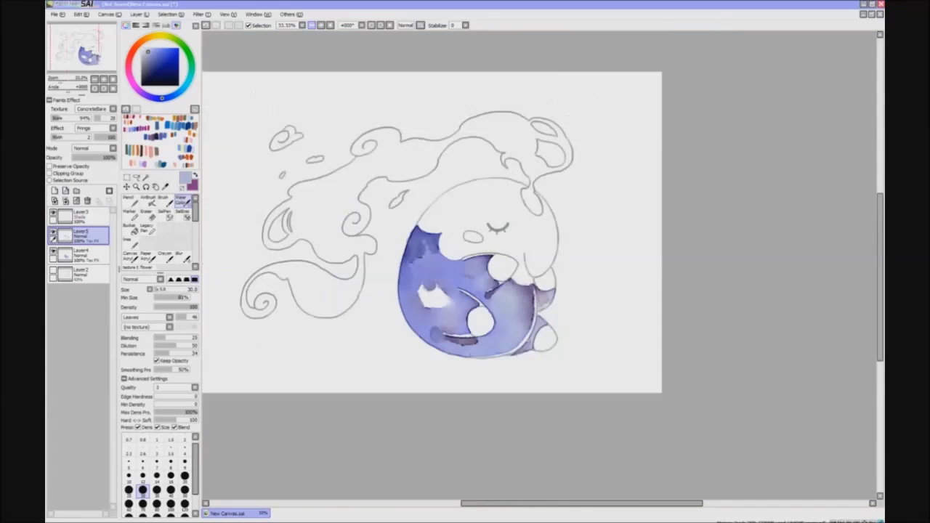
Add a new layer above Layer5 and set its blending mode to Multiply
{"action": "key", "text": "ctrl+shift+n"}
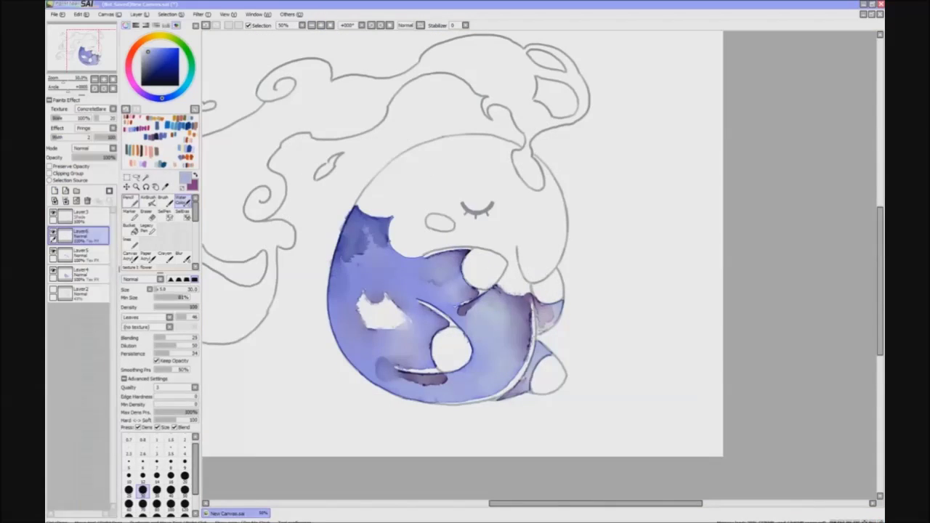
{"action": "key", "text": "n"}
{"action": "key", "text": "x"}
{"action": "key", "text": "h"}
{"action": "left_click", "coordinate": [171, 467]}
{"action": "left_click_drag", "start_coordinate": [575, 303], "coordinate": [589, 314]}
{"action": "left_click", "coordinate": [93, 148]}
{"action": "left_click", "coordinate": [84, 162]}
Paint purple over the front of the belly on the Multiply layer and blend it with a pale Water Color brush at size 70
{"action": "key", "text": "h"}
{"action": "mouse_move", "coordinate": [500, 298]}
{"action": "left_mouse_down"}
{"action": "mouse_move", "coordinate": [519, 327]}
{"action": "mouse_move", "coordinate": [479, 335]}
{"action": "mouse_move", "coordinate": [487, 370]}
{"action": "mouse_move", "coordinate": [452, 309]}
{"action": "mouse_move", "coordinate": [469, 375]}
{"action": "mouse_move", "coordinate": [501, 385]}
{"action": "mouse_move", "coordinate": [468, 346]}
{"action": "mouse_move", "coordinate": [483, 389]}
{"action": "mouse_move", "coordinate": [476, 313]}
{"action": "mouse_move", "coordinate": [502, 319]}
{"action": "mouse_move", "coordinate": [517, 367]}
{"action": "mouse_move", "coordinate": [515, 302]}
{"action": "mouse_move", "coordinate": [486, 378]}
{"action": "left_mouse_up"}
{"action": "key", "text": "c"}
{"action": "left_click", "coordinate": [143, 50]}
{"action": "left_click", "coordinate": [184, 503]}
{"action": "left_click", "coordinate": [142, 503]}
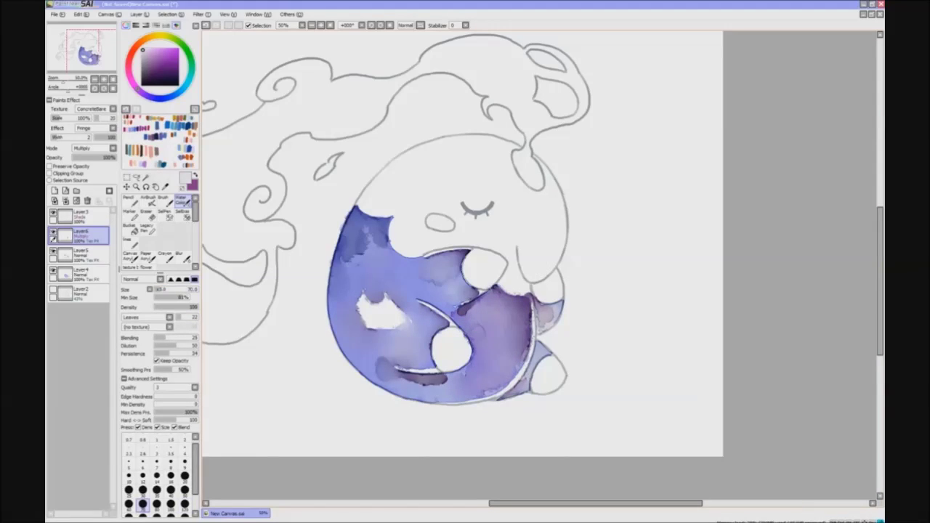
Paint a lilac shadow beside the foot on the Multiply layer and blend it with Water Color at size 45
{"action": "key", "text": "v"}
{"action": "key", "text": "h"}
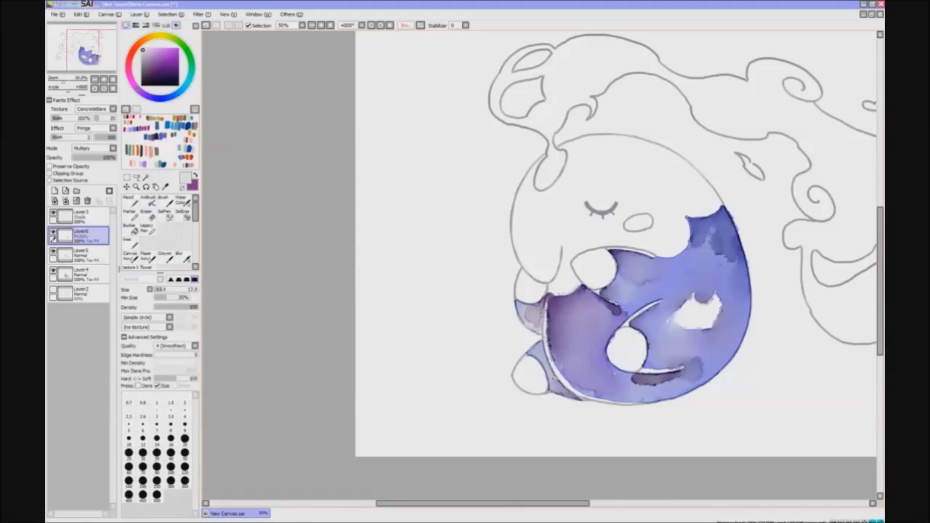
{"action": "left_click", "coordinate": [80, 254]}
{"action": "key", "text": "minus"}
{"action": "key", "text": "h"}
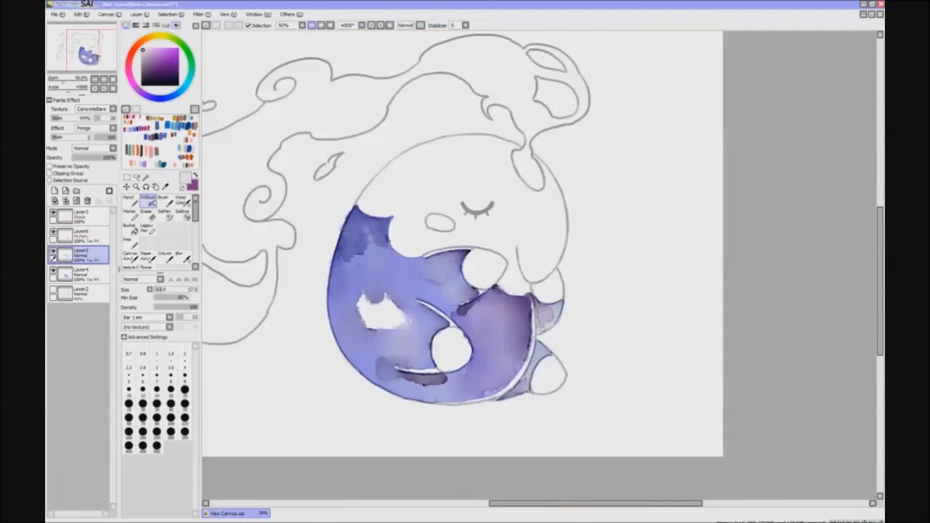
{"action": "key", "text": "minus"}
{"action": "key", "text": "plus"}
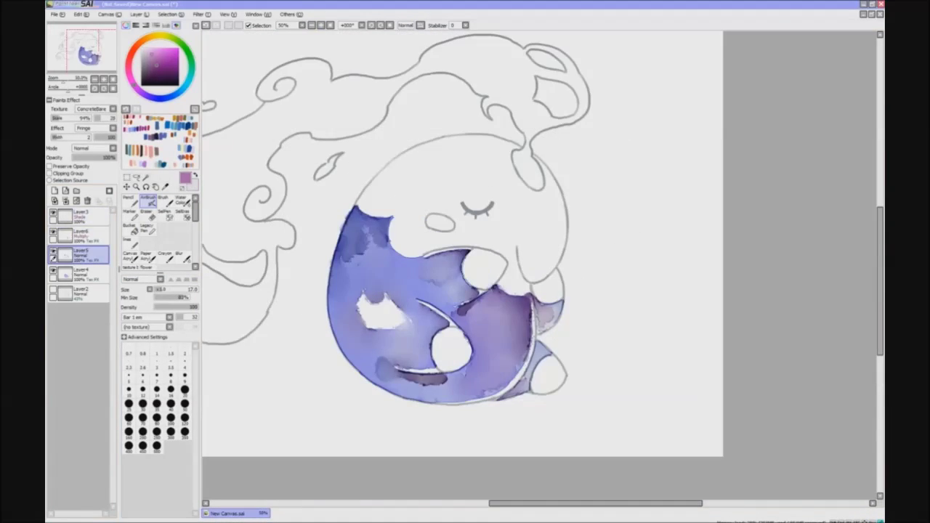
{"action": "key", "text": "n"}
{"action": "key", "text": "Page_Up"}
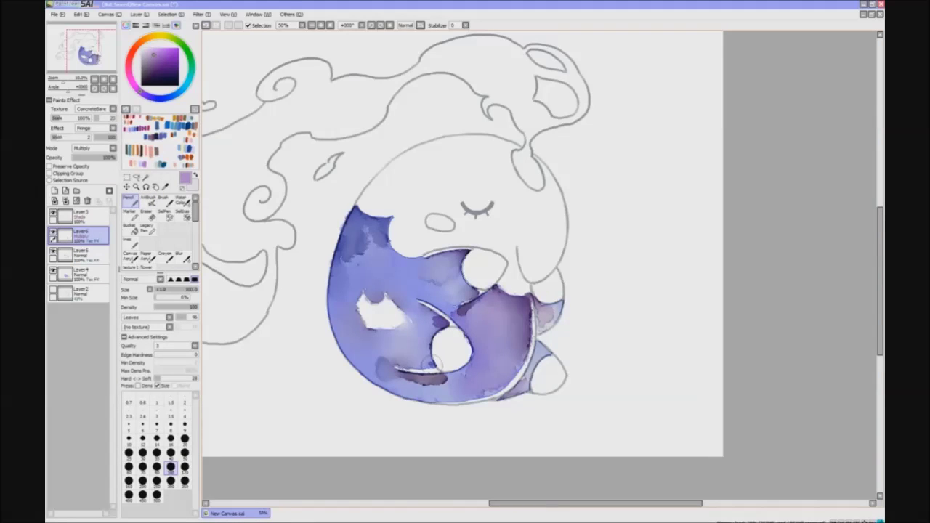
{"action": "key", "text": "c"}
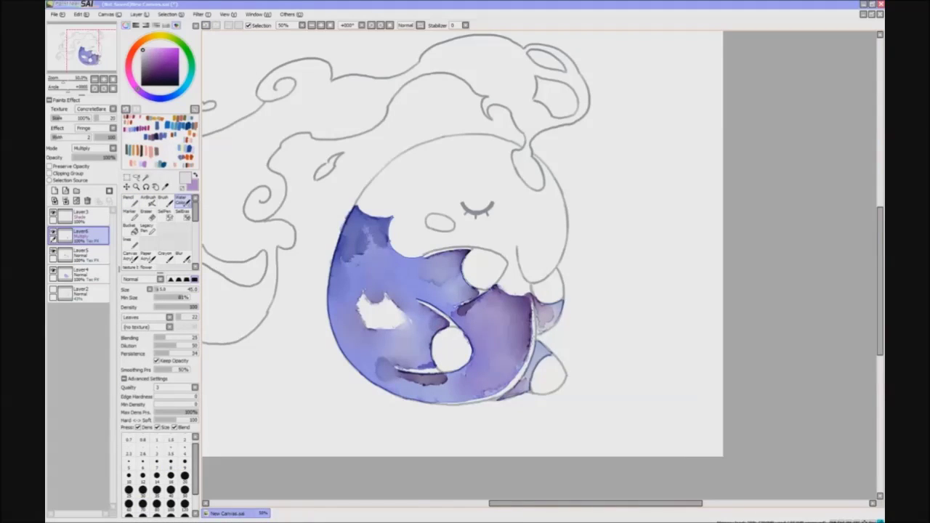
Hide the Multiply layer, paint a dark purple shadow under the arm on Layer5 and blend it with Water Color at size 25
{"action": "key", "text": "minus"}
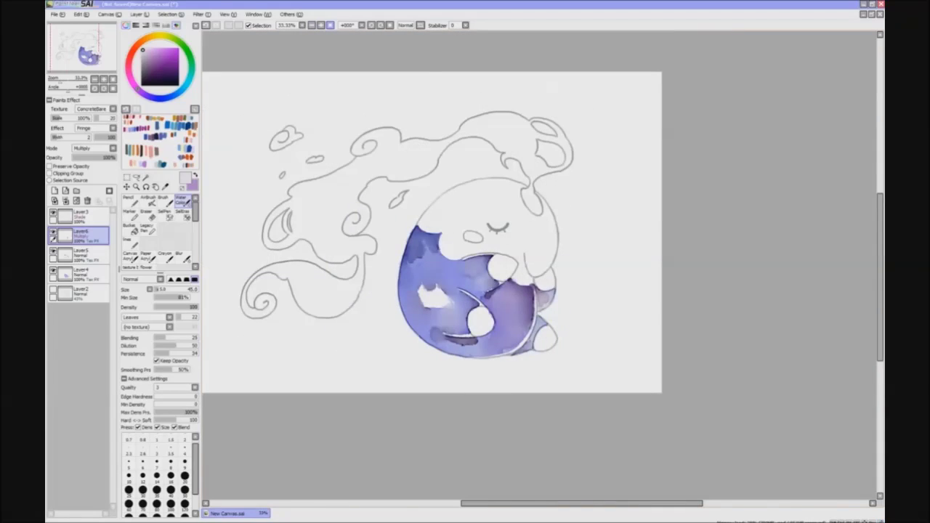
{"action": "left_click", "coordinate": [80, 253]}
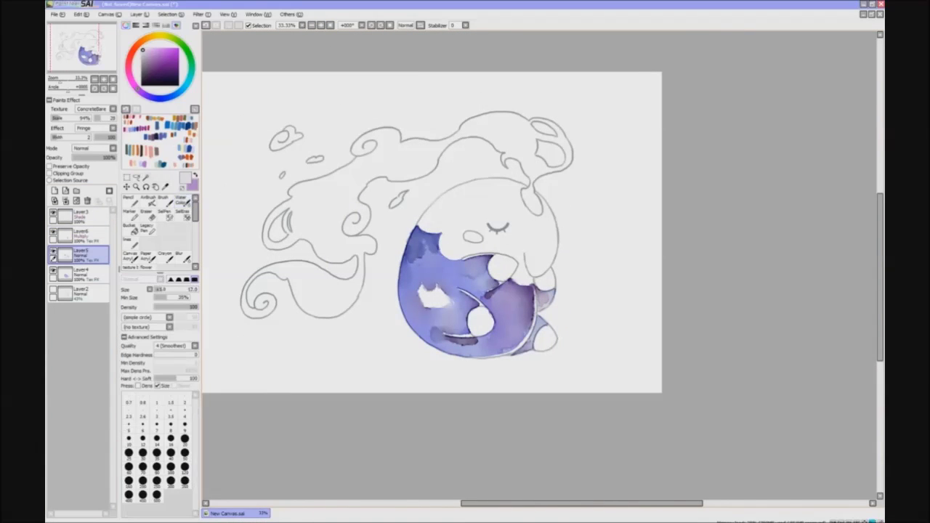
{"action": "key", "text": "plus"}
{"action": "key", "text": "n"}
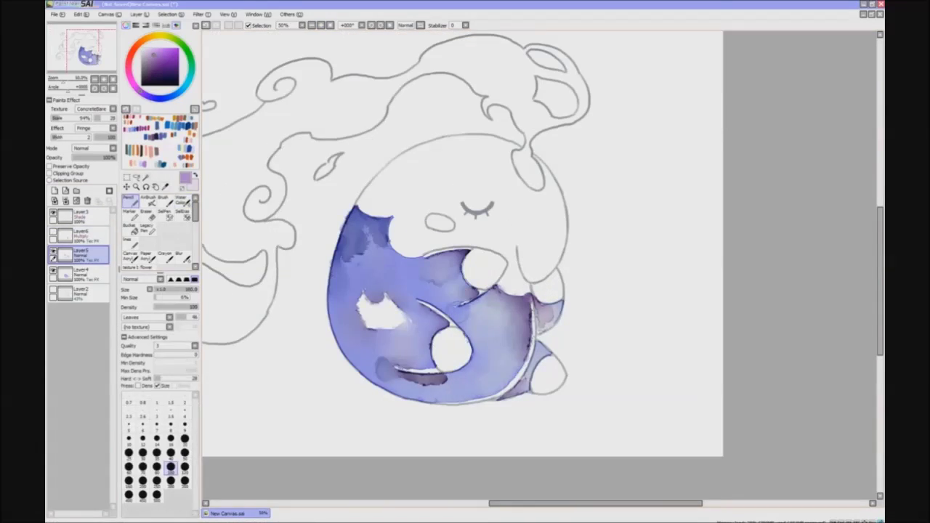
{"action": "left_click", "coordinate": [436, 250], "text": "alt"}
{"action": "left_click", "coordinate": [395, 222], "text": "alt"}
{"action": "key", "text": "b"}
{"action": "key", "text": "n"}
{"action": "left_click_drag", "start_coordinate": [466, 305], "coordinate": [449, 313]}
{"action": "key", "text": "b"}
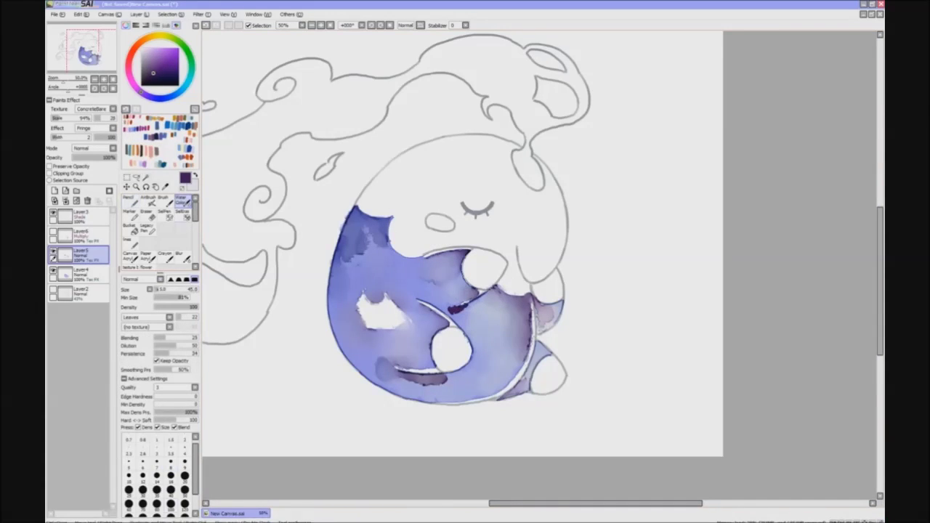
{"action": "left_click", "coordinate": [129, 489]}
{"action": "key", "text": "x"}
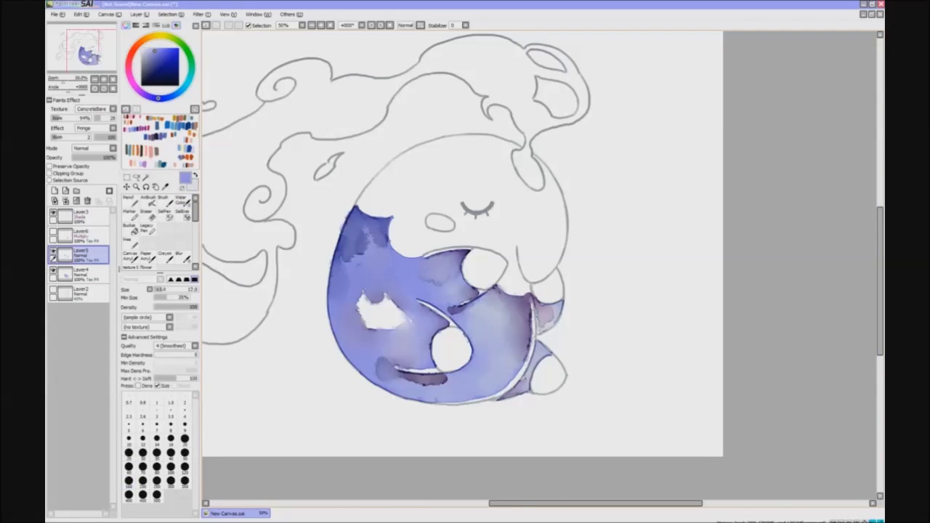
{"action": "key", "text": "h"}
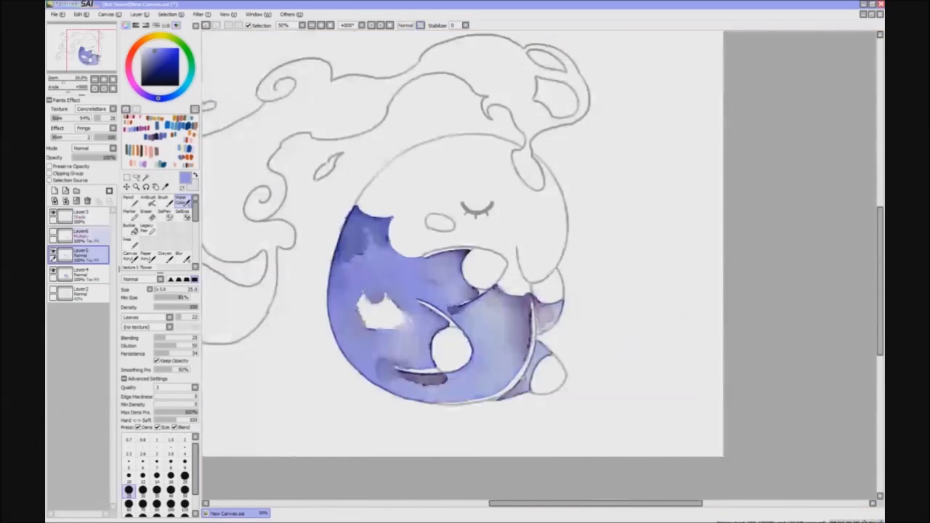
{"action": "key", "text": "h"}
Show the Multiply layer again, paint a blue shadow on it around the foot and blend it with Water Color at size 45
{"action": "left_click", "coordinate": [80, 233]}
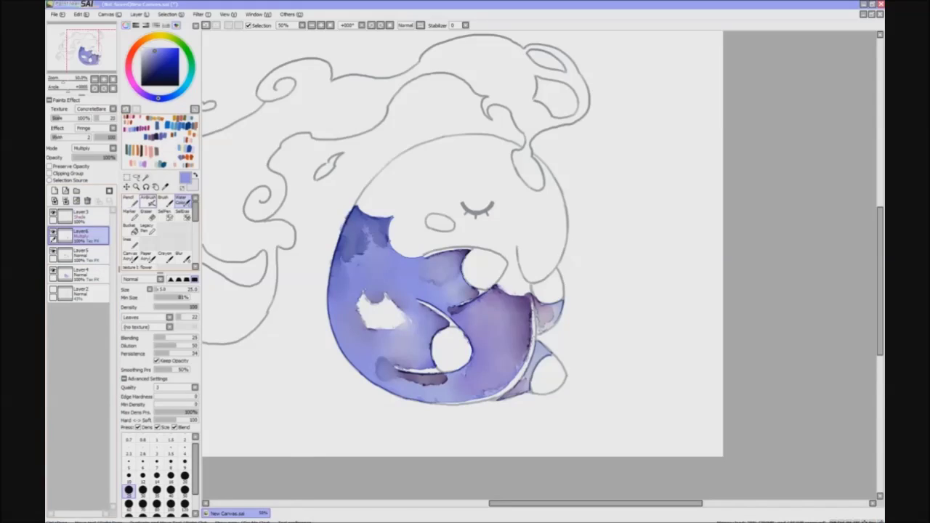
{"action": "key", "text": "n"}
{"action": "mouse_move", "coordinate": [433, 327]}
{"action": "left_mouse_down"}
{"action": "mouse_move", "coordinate": [398, 357]}
{"action": "mouse_move", "coordinate": [421, 309]}
{"action": "mouse_move", "coordinate": [407, 302]}
{"action": "left_mouse_up"}
{"action": "key", "text": "n"}
{"action": "left_click", "coordinate": [422, 338], "text": "alt"}
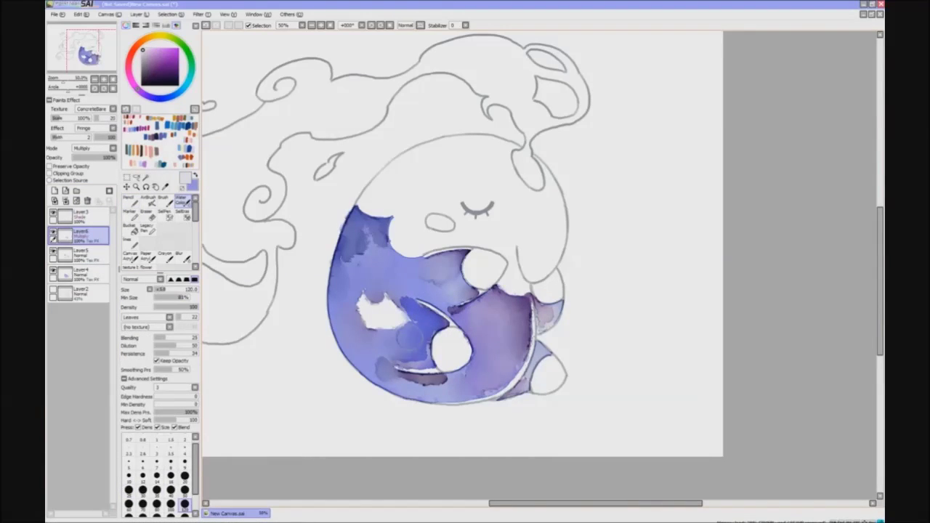
{"action": "key", "text": "bracketleft"}
{"action": "key", "text": "bracketleft"}
{"action": "key", "text": "bracketleft"}
{"action": "key", "text": "bracketleft"}
{"action": "key", "text": "bracketleft"}
{"action": "key", "text": "bracketleft"}
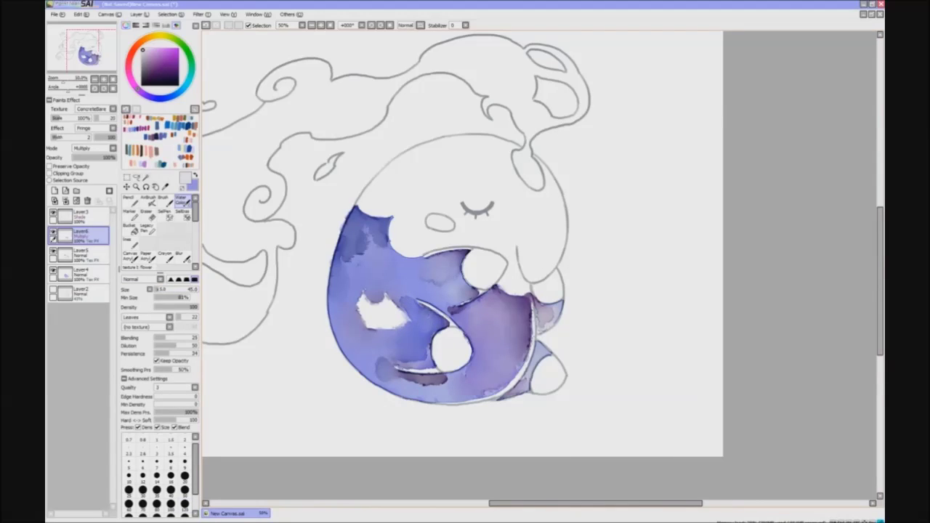
Replace the dark patch on the upper back with a deep blue shadow on the Multiply layer, blended with Water Color at size 75
{"action": "key", "text": "ctrl+minus"}
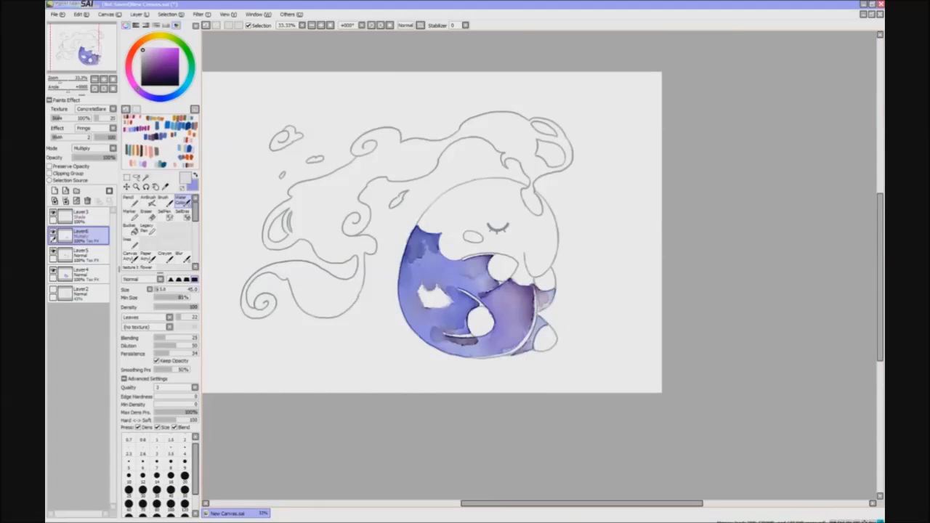
{"action": "key", "text": "h"}
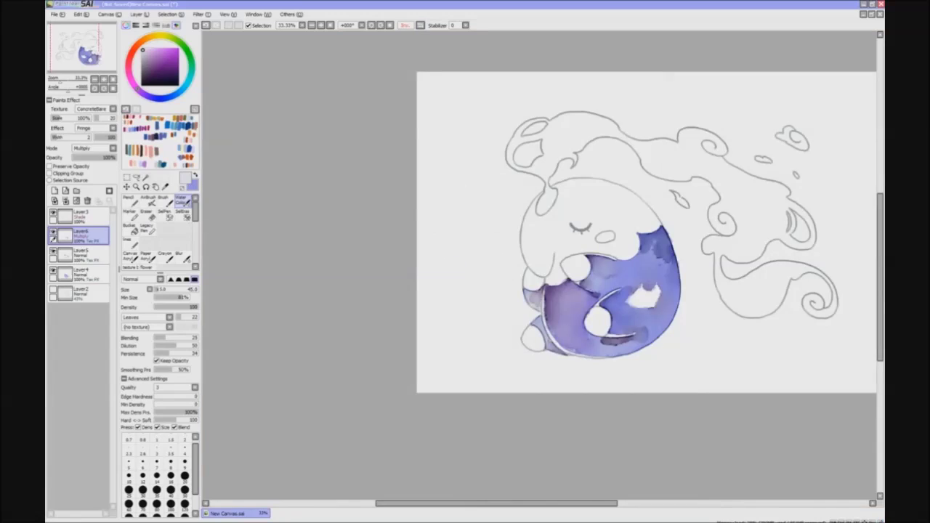
{"action": "key", "text": "h"}
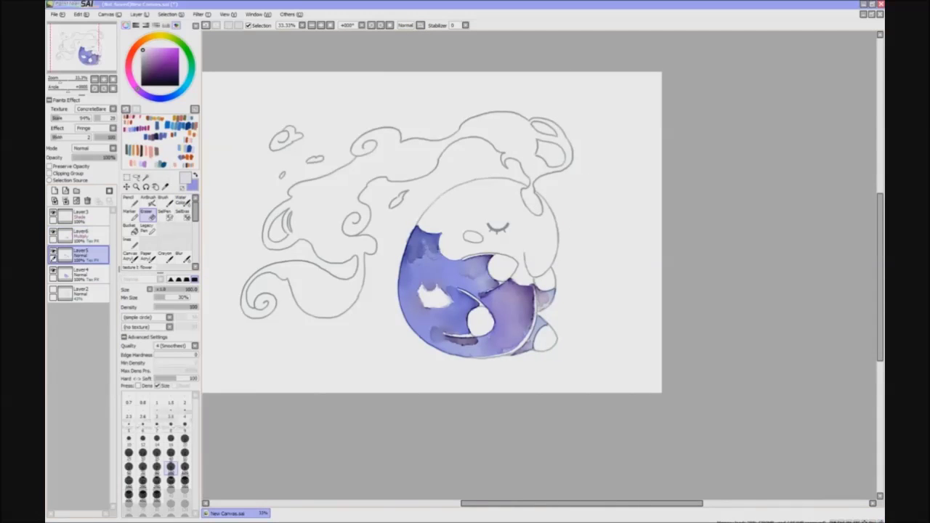
{"action": "key", "text": "n"}
{"action": "key", "text": "ctrl+plus"}
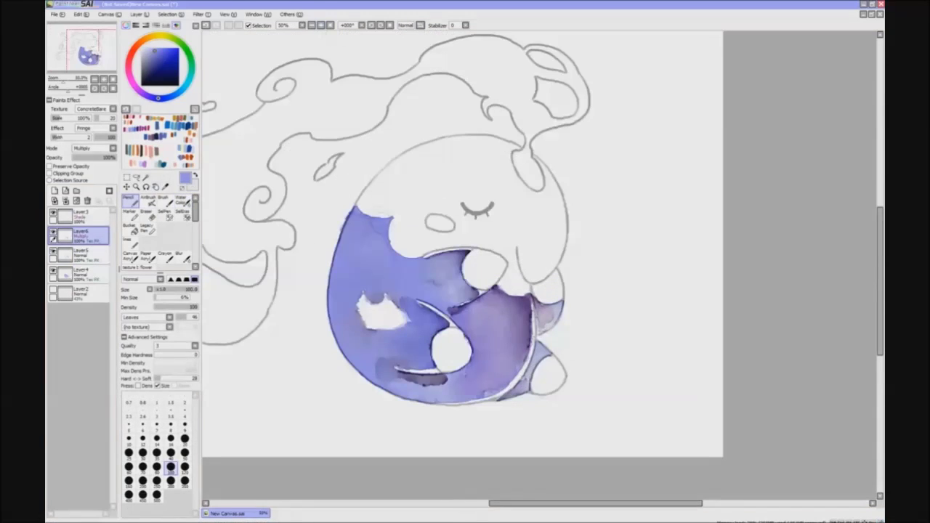
{"action": "mouse_move", "coordinate": [386, 219]}
{"action": "left_mouse_down"}
{"action": "mouse_move", "coordinate": [387, 246]}
{"action": "mouse_move", "coordinate": [364, 219]}
{"action": "mouse_move", "coordinate": [364, 247]}
{"action": "mouse_move", "coordinate": [396, 255]}
{"action": "mouse_move", "coordinate": [385, 263]}
{"action": "left_mouse_up"}
{"action": "key", "text": "c"}
{"action": "mouse_move", "coordinate": [342, 233]}
{"action": "left_mouse_down"}
{"action": "mouse_move", "coordinate": [375, 240]}
{"action": "mouse_move", "coordinate": [388, 261]}
{"action": "mouse_move", "coordinate": [367, 260]}
{"action": "left_mouse_up"}
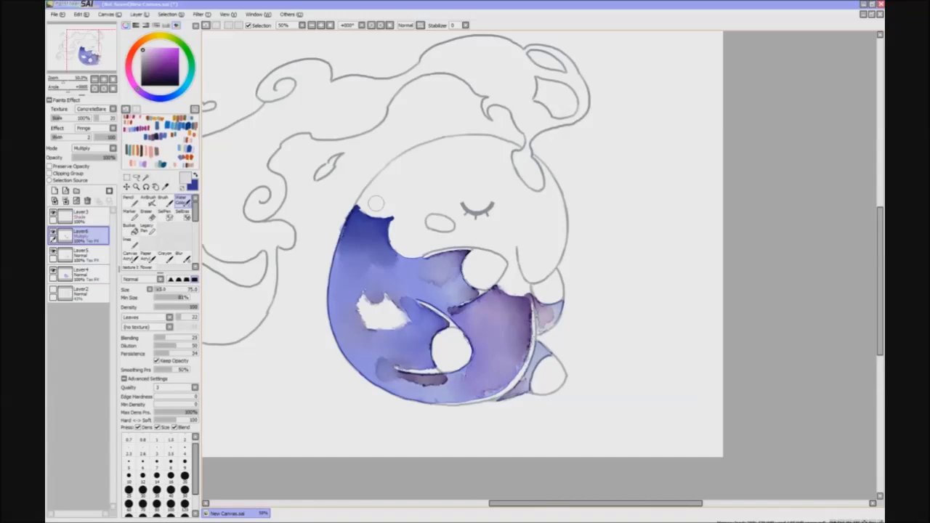
Paint more blue along the back beside the white highlight and blend it towards the neck with Water Color
{"action": "scroll", "coordinate": [552, 263], "scroll_direction": "down", "scroll_amount": 1}
{"action": "left_click", "coordinate": [129, 197]}
{"action": "left_click", "coordinate": [159, 63]}
{"action": "mouse_move", "coordinate": [420, 280]}
{"action": "left_mouse_down"}
{"action": "mouse_move", "coordinate": [430, 293]}
{"action": "mouse_move", "coordinate": [433, 276]}
{"action": "mouse_move", "coordinate": [434, 288]}
{"action": "mouse_move", "coordinate": [405, 305]}
{"action": "left_mouse_up"}
{"action": "key", "text": "x"}
{"action": "key", "text": "w"}
{"action": "left_click_drag", "start_coordinate": [416, 257], "coordinate": [429, 240]}
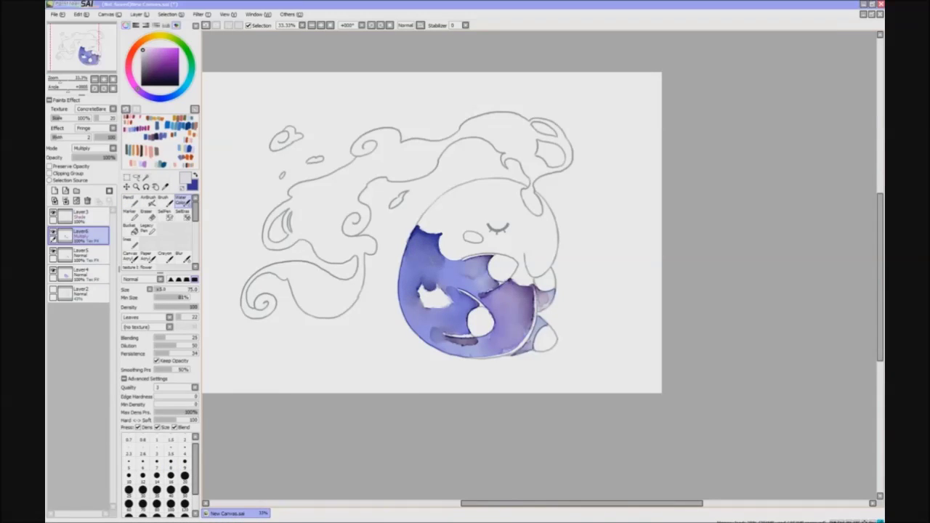
Erase the dark shadow beneath the foot on Layer5
{"action": "key", "text": "h"}
{"action": "key", "text": "h"}
{"action": "left_click", "coordinate": [80, 253]}
{"action": "key", "text": "e"}
{"action": "left_click_drag", "start_coordinate": [436, 337], "coordinate": [472, 340]}
{"action": "key", "text": "w"}
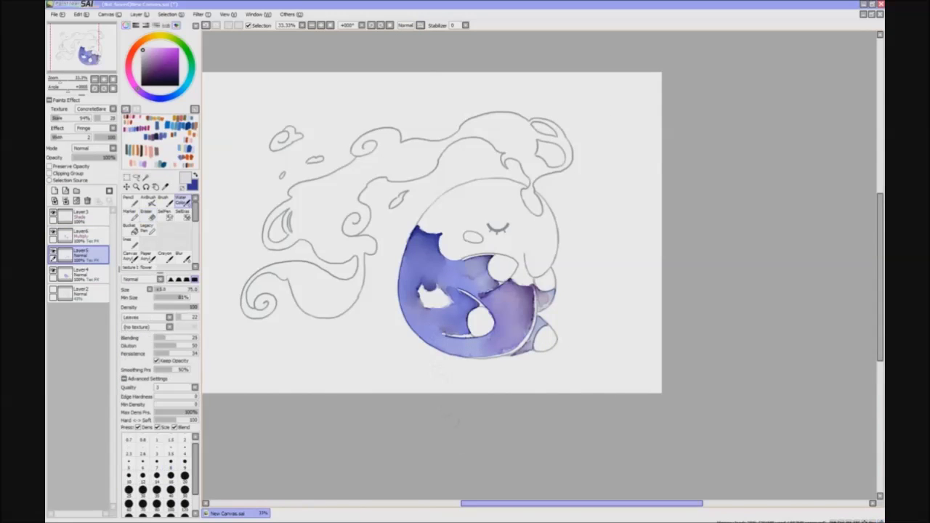
Add a new layer directly above Layer2 with the ConcreteBare texture and the Fringe effect
{"action": "scroll", "coordinate": [431, 233], "scroll_direction": "right", "scroll_amount": 2}
{"action": "left_click", "coordinate": [80, 292]}
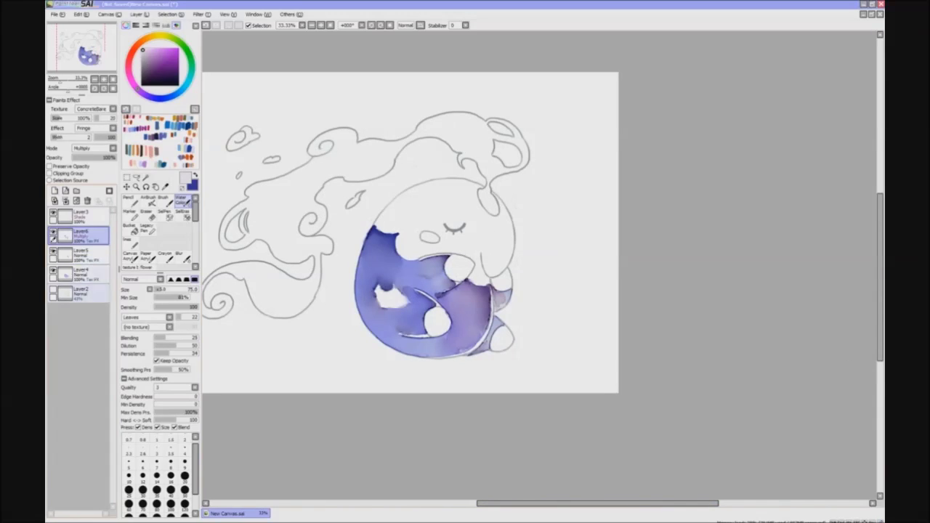
{"action": "left_click", "coordinate": [55, 190]}
{"action": "left_click", "coordinate": [94, 109]}
{"action": "left_click", "coordinate": [94, 189]}
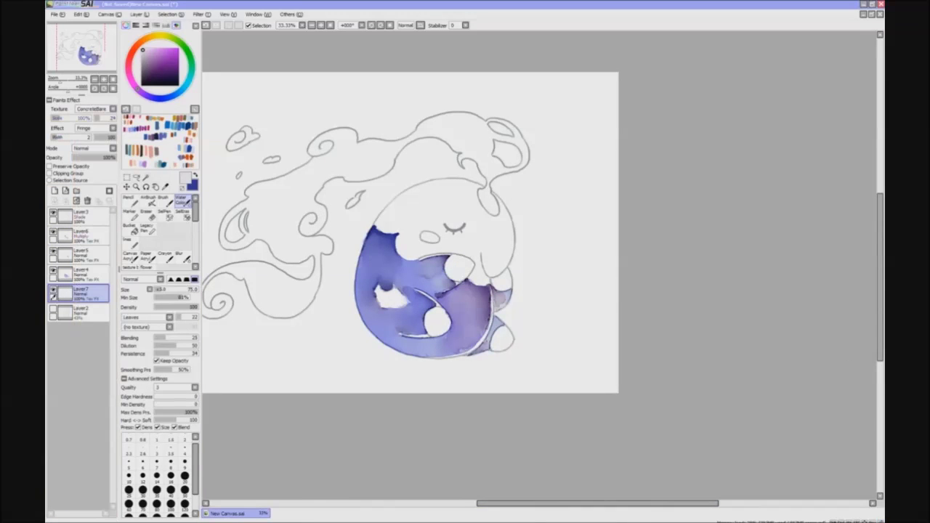
Paint the upper head and drooping ear pale pink on Layer7, leaving white highlights above the eye and on the ear
{"action": "key", "text": "ctrl+plus"}
{"action": "scroll", "coordinate": [537, 247], "scroll_direction": "left", "scroll_amount": 5}
{"action": "key", "text": "h"}
{"action": "key", "text": "a"}
{"action": "mouse_move", "coordinate": [320, 211]}
{"action": "left_mouse_down"}
{"action": "mouse_move", "coordinate": [320, 252]}
{"action": "mouse_move", "coordinate": [341, 275]}
{"action": "mouse_move", "coordinate": [355, 244]}
{"action": "mouse_move", "coordinate": [353, 275]}
{"action": "mouse_move", "coordinate": [328, 239]}
{"action": "mouse_move", "coordinate": [318, 190]}
{"action": "mouse_move", "coordinate": [333, 160]}
{"action": "mouse_move", "coordinate": [333, 242]}
{"action": "mouse_move", "coordinate": [347, 239]}
{"action": "mouse_move", "coordinate": [344, 198]}
{"action": "mouse_move", "coordinate": [370, 158]}
{"action": "mouse_move", "coordinate": [353, 239]}
{"action": "mouse_move", "coordinate": [407, 162]}
{"action": "left_mouse_up"}
{"action": "key", "text": "e"}
{"action": "key", "text": "e"}
{"action": "key", "text": "h"}
{"action": "mouse_move", "coordinate": [465, 154]}
{"action": "left_mouse_down"}
{"action": "mouse_move", "coordinate": [509, 144]}
{"action": "mouse_move", "coordinate": [400, 154]}
{"action": "mouse_move", "coordinate": [458, 183]}
{"action": "mouse_move", "coordinate": [431, 214]}
{"action": "left_mouse_up"}
{"action": "mouse_move", "coordinate": [401, 155]}
{"action": "left_mouse_down"}
{"action": "mouse_move", "coordinate": [352, 209]}
{"action": "mouse_move", "coordinate": [370, 216]}
{"action": "left_mouse_up"}
{"action": "key", "text": "n"}
{"action": "left_click_drag", "start_coordinate": [436, 185], "coordinate": [385, 210]}
{"action": "key", "text": "e"}
{"action": "mouse_move", "coordinate": [478, 196]}
{"action": "left_mouse_down"}
{"action": "mouse_move", "coordinate": [470, 203]}
{"action": "mouse_move", "coordinate": [478, 197]}
{"action": "left_mouse_up"}
{"action": "key", "text": "n"}
{"action": "key", "text": "h"}
{"action": "key", "text": "v"}
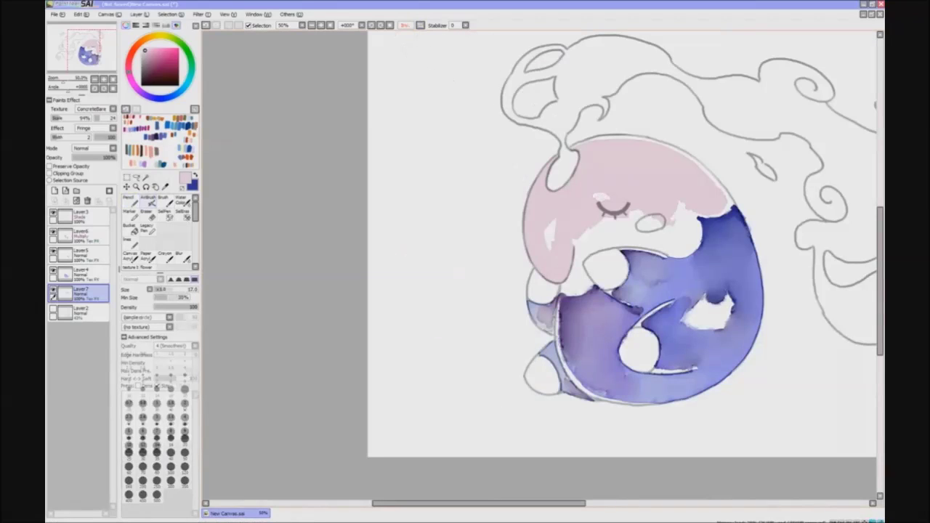
Fill the rest of the muzzle and cheek with pale pink down to the arm and body edge on Layer7
{"action": "key", "text": "h"}
{"action": "mouse_move", "coordinate": [447, 212]}
{"action": "left_mouse_down"}
{"action": "mouse_move", "coordinate": [429, 232]}
{"action": "mouse_move", "coordinate": [392, 232]}
{"action": "mouse_move", "coordinate": [385, 251]}
{"action": "mouse_move", "coordinate": [420, 241]}
{"action": "mouse_move", "coordinate": [471, 248]}
{"action": "mouse_move", "coordinate": [458, 228]}
{"action": "mouse_move", "coordinate": [485, 222]}
{"action": "mouse_move", "coordinate": [500, 257]}
{"action": "left_mouse_up"}
{"action": "key", "text": "["}
{"action": "key", "text": "["}
{"action": "key", "text": "["}
{"action": "key", "text": "["}
{"action": "key", "text": "["}
{"action": "key", "text": "["}
{"action": "key", "text": "["}
{"action": "key", "text": "["}
{"action": "key", "text": "["}
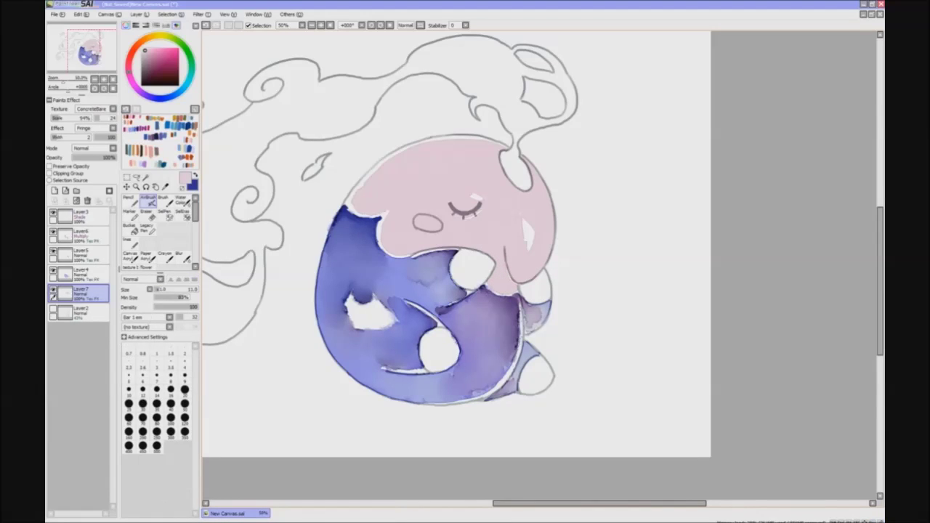
Blend pale highlights into the pink head with Water Color, reducing the brush to size 60
{"action": "left_click", "coordinate": [181, 201]}
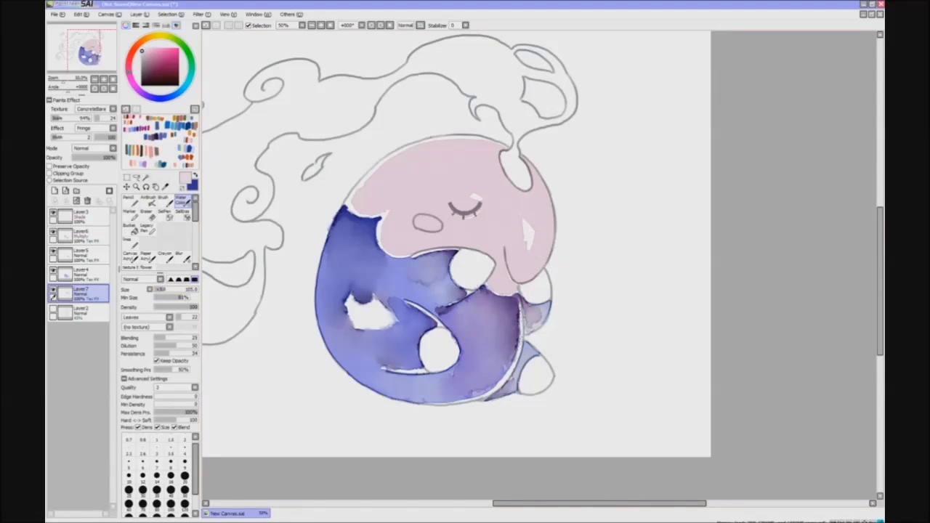
{"action": "key", "text": "]"}
{"action": "key", "text": "]"}
{"action": "key", "text": "h"}
{"action": "key", "text": "["}
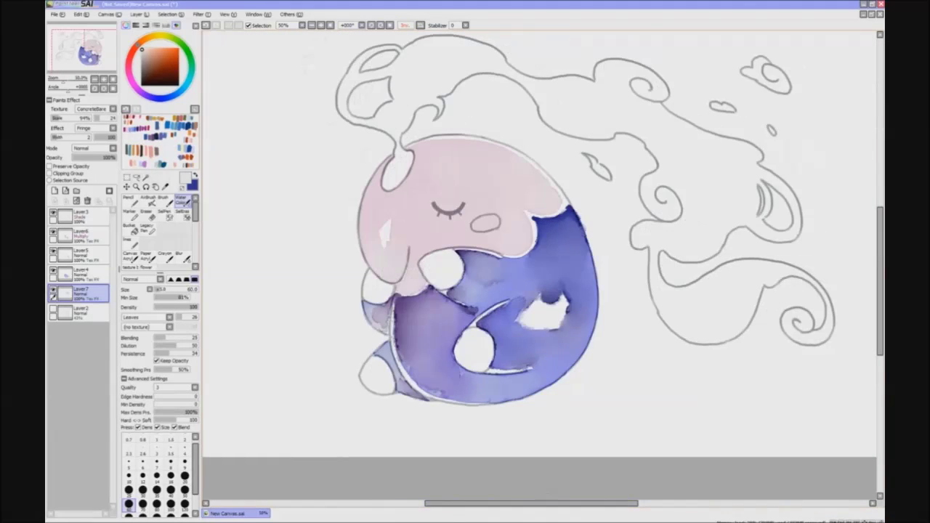
{"action": "key", "text": "h"}
{"action": "left_click", "coordinate": [453, 198]}
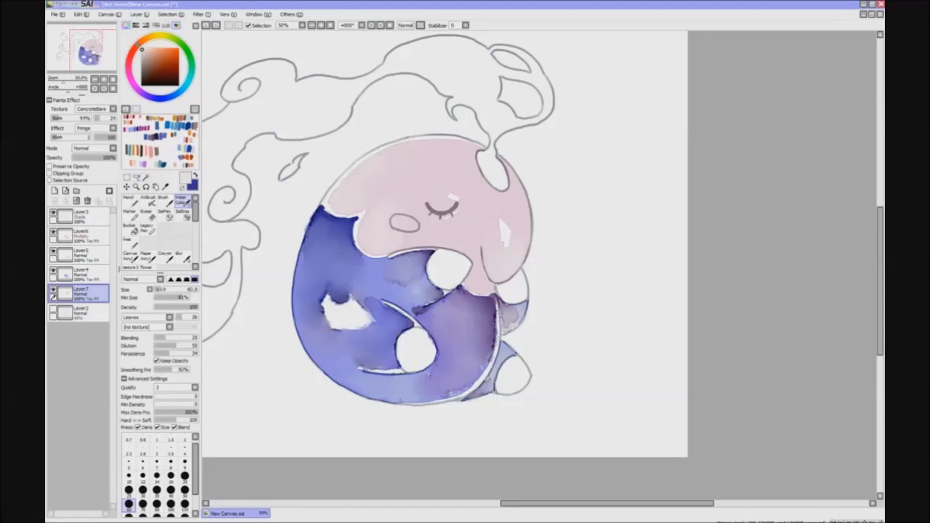
Soften the pink across the cheek with Water Color at size 120
{"action": "key", "text": "bracketright"}
{"action": "key", "text": "bracketright"}
{"action": "key", "text": "bracketright"}
{"action": "key", "text": "bracketright"}
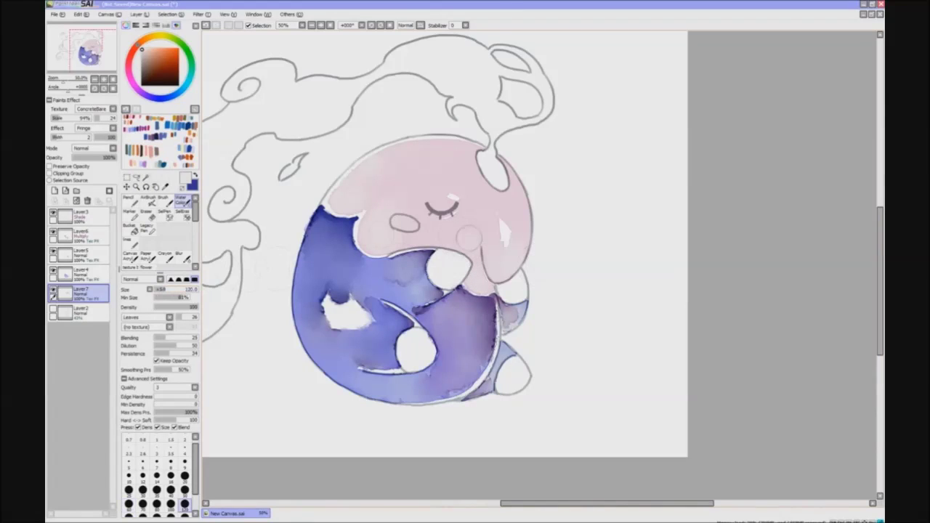
Try to paint a soft purple shadow on the drooping ear on Layer7 with Water Color at size 60
{"action": "key", "text": "bracketleft"}
{"action": "key", "text": "bracketleft"}
{"action": "key", "text": "bracketleft"}
{"action": "key", "text": "bracketleft"}
{"action": "left_click", "coordinate": [518, 215], "text": "alt"}
{"action": "key", "text": "h"}
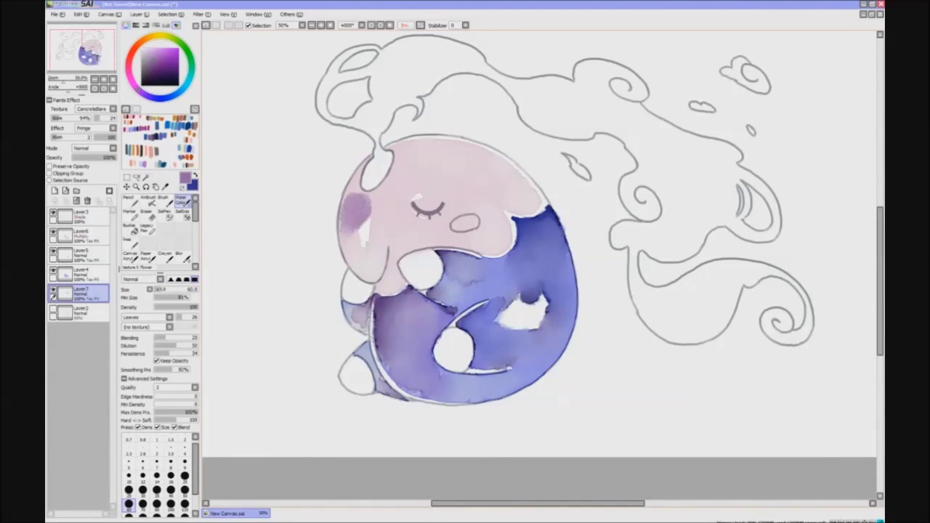
{"action": "left_click", "coordinate": [148, 200]}
{"action": "key", "text": "h"}
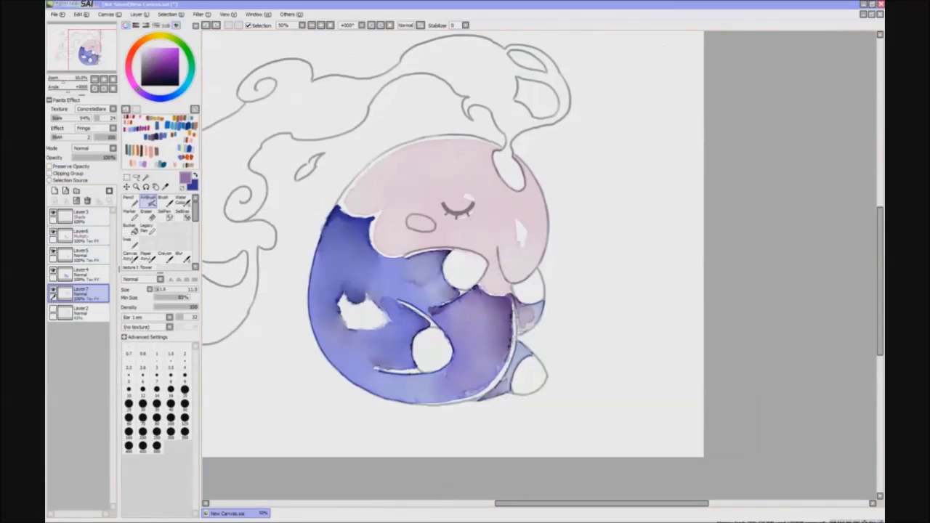
Add a textured layer above Layer7, paint a purple shadow on the ear's lower tip and blend it with Water Color at size 60
{"action": "key", "text": "ctrl+shift+n"}
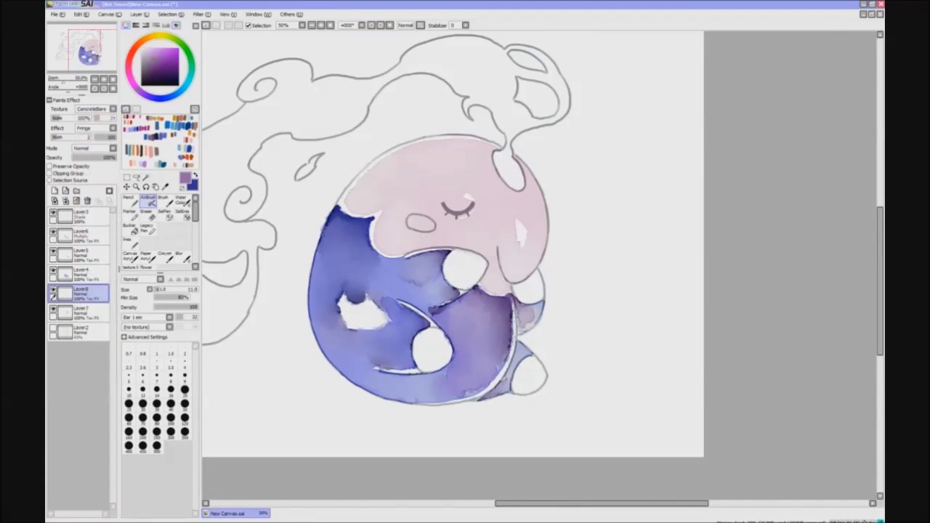
{"action": "scroll", "coordinate": [452, 244], "scroll_direction": "right", "scroll_amount": 2}
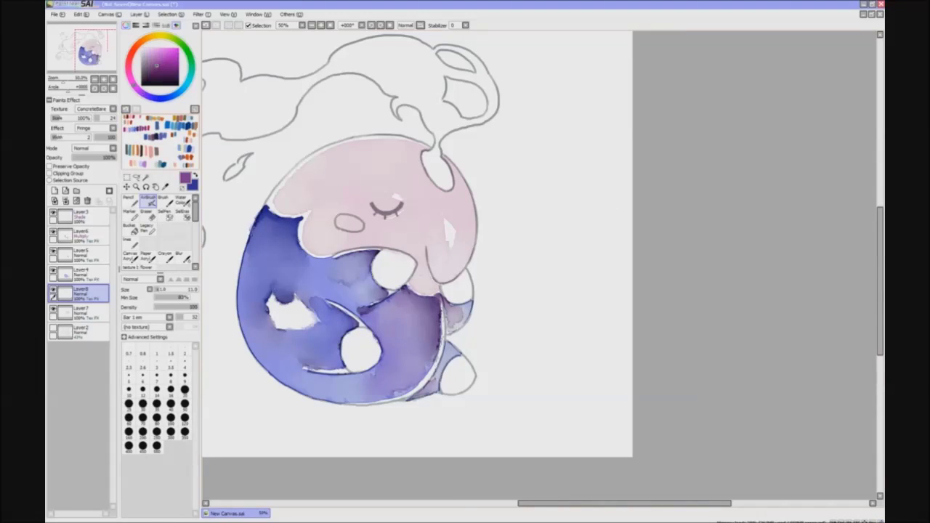
{"action": "left_click", "coordinate": [129, 198]}
{"action": "left_click_drag", "start_coordinate": [440, 266], "coordinate": [436, 277]}
{"action": "left_click", "coordinate": [438, 267], "text": "alt"}
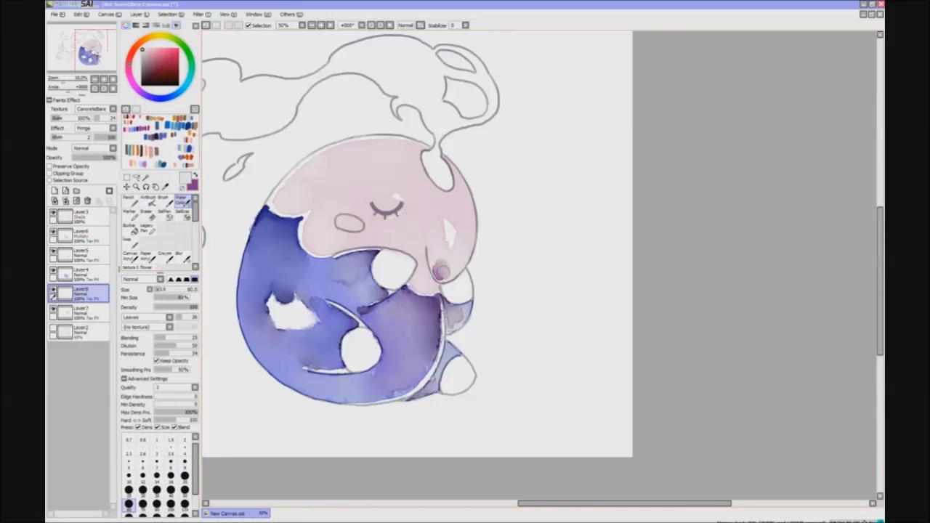
{"action": "mouse_move", "coordinate": [436, 273]}
{"action": "left_mouse_down"}
{"action": "mouse_move", "coordinate": [439, 256]}
{"action": "mouse_move", "coordinate": [471, 247]}
{"action": "mouse_move", "coordinate": [468, 255]}
{"action": "mouse_move", "coordinate": [463, 244]}
{"action": "mouse_move", "coordinate": [459, 263]}
{"action": "mouse_move", "coordinate": [452, 255]}
{"action": "left_mouse_up"}
Paint purple shading around the white highlight on the drooping ear and blend it with Water Color, starting at size 40
{"action": "key", "text": "n"}
{"action": "key", "text": "c"}
{"action": "left_click", "coordinate": [171, 488]}
{"action": "key", "text": "h"}
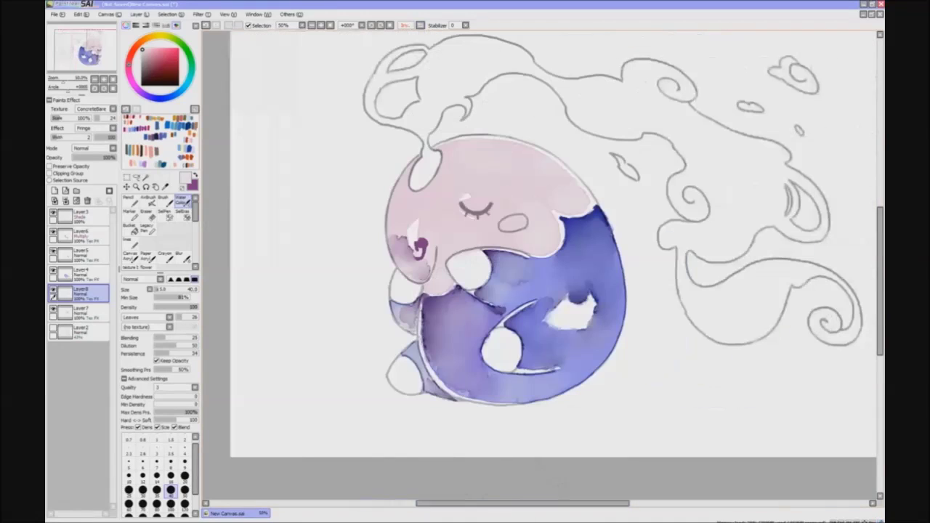
{"action": "left_click_drag", "start_coordinate": [425, 272], "coordinate": [404, 263]}
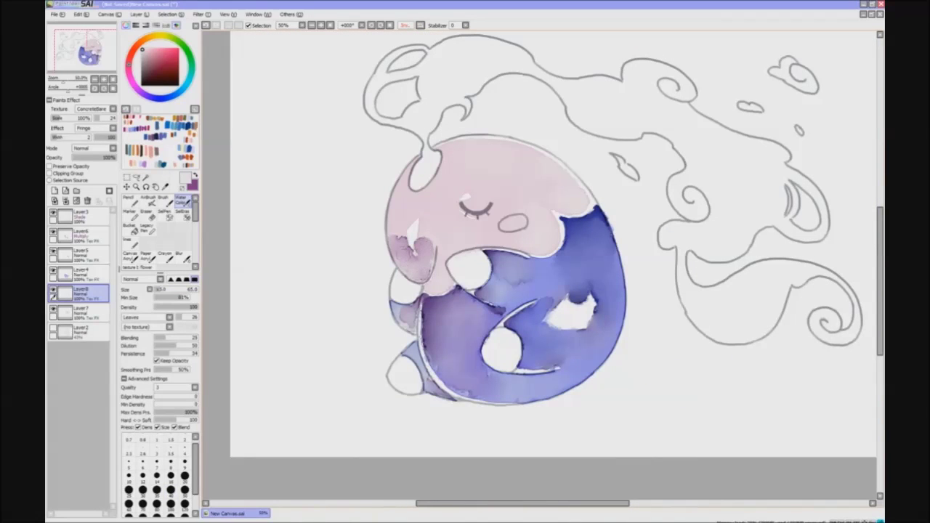
Shift Layer8's hue with Hue and Saturation and soften the shading on the drooping ear with pale pink
{"action": "key", "text": "ctrl+u"}
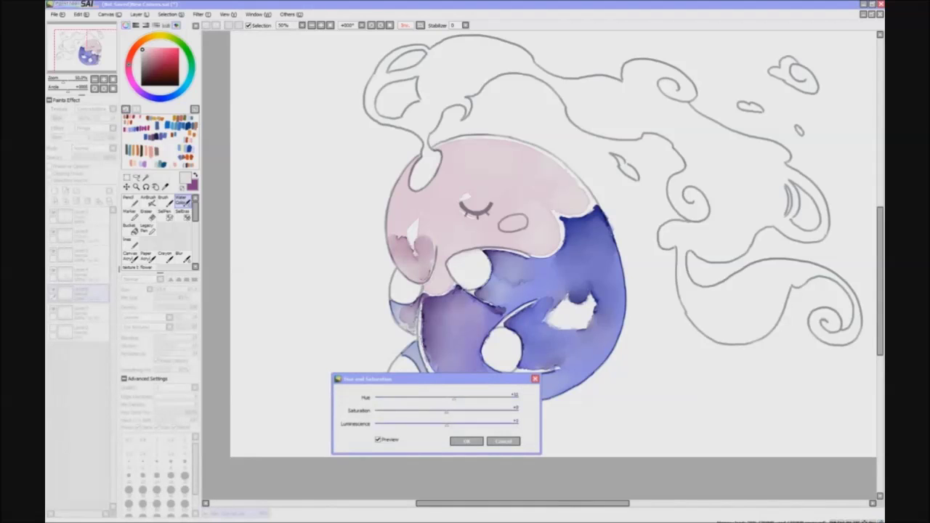
{"action": "key", "text": "Return"}
{"action": "left_click_drag", "start_coordinate": [429, 266], "coordinate": [399, 250]}
{"action": "key", "text": "h"}
{"action": "scroll", "coordinate": [465, 218], "scroll_direction": "right", "scroll_amount": 3}
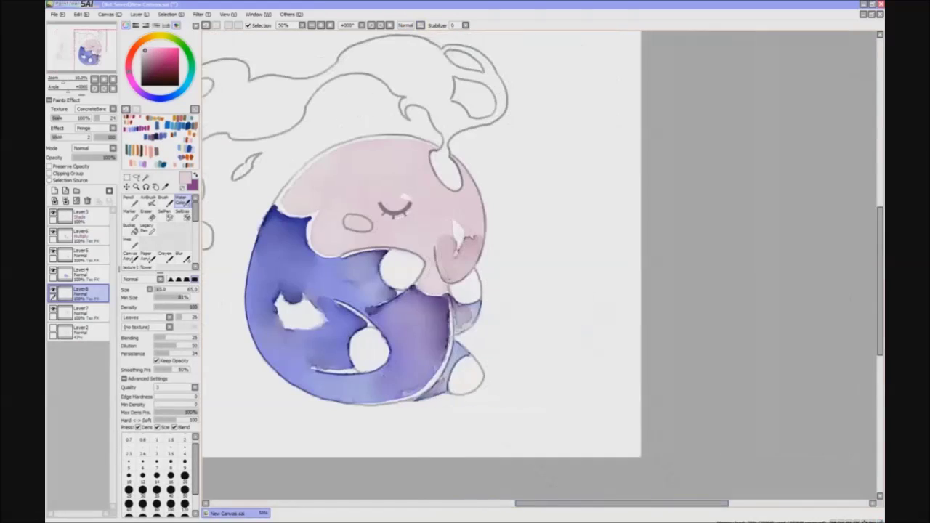
Add a soft purple shadow on the ear beside the white highlight and blend it with Water Color
{"action": "key", "text": "n"}
{"action": "left_click", "coordinate": [465, 218]}
{"action": "key", "text": "c"}
{"action": "left_click_drag", "start_coordinate": [465, 218], "coordinate": [469, 218]}
{"action": "key", "text": "ctrl+minus"}
{"action": "key", "text": "ctrl+plus"}
Shade the oval nose with soft purple and blend it into the pink face
{"action": "key", "text": "a"}
{"action": "mouse_move", "coordinate": [352, 218]}
{"action": "left_mouse_down"}
{"action": "mouse_move", "coordinate": [370, 227]}
{"action": "mouse_move", "coordinate": [338, 221]}
{"action": "mouse_move", "coordinate": [363, 227]}
{"action": "mouse_move", "coordinate": [350, 219]}
{"action": "mouse_move", "coordinate": [343, 222]}
{"action": "mouse_move", "coordinate": [362, 230]}
{"action": "mouse_move", "coordinate": [327, 234]}
{"action": "mouse_move", "coordinate": [349, 238]}
{"action": "mouse_move", "coordinate": [334, 244]}
{"action": "mouse_move", "coordinate": [346, 236]}
{"action": "mouse_move", "coordinate": [355, 243]}
{"action": "left_mouse_up"}
{"action": "key", "text": "n"}
{"action": "key", "text": "c"}
Paint a purple shadow along the inner edge and below the drooping ear, blending it with Water Color down to size 25
{"action": "key", "text": "e"}
{"action": "key", "text": "v"}
{"action": "left_click", "coordinate": [434, 254], "text": "alt"}
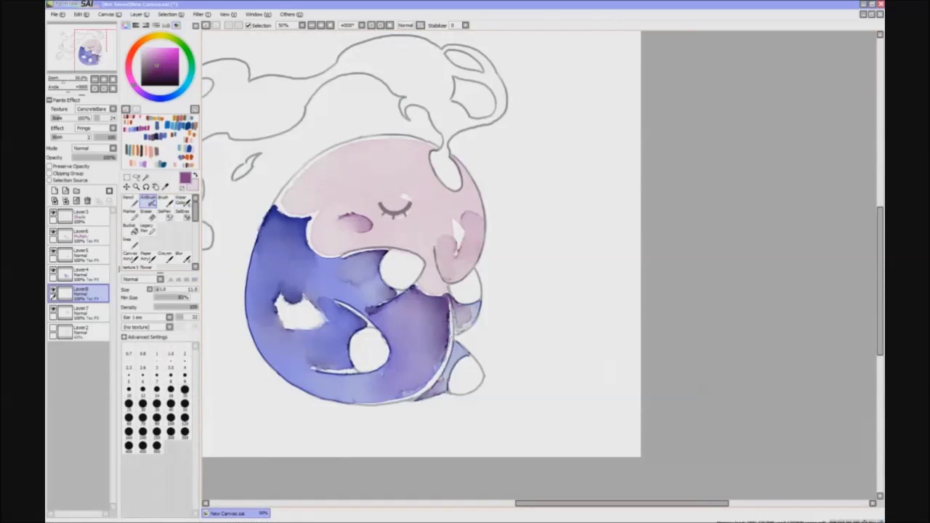
{"action": "left_click_drag", "start_coordinate": [434, 264], "coordinate": [440, 294]}
{"action": "key", "text": "c"}
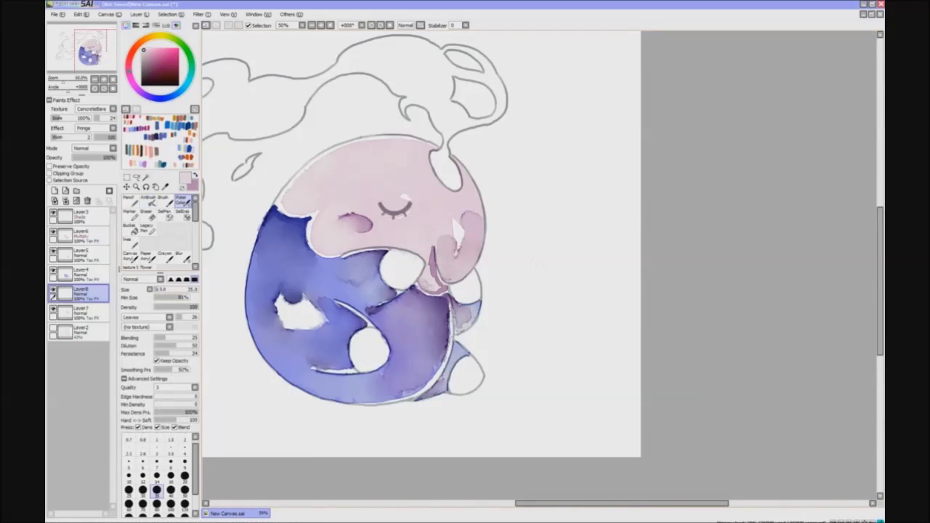
{"action": "key", "text": "bracketleft"}
{"action": "key", "text": "bracketleft"}
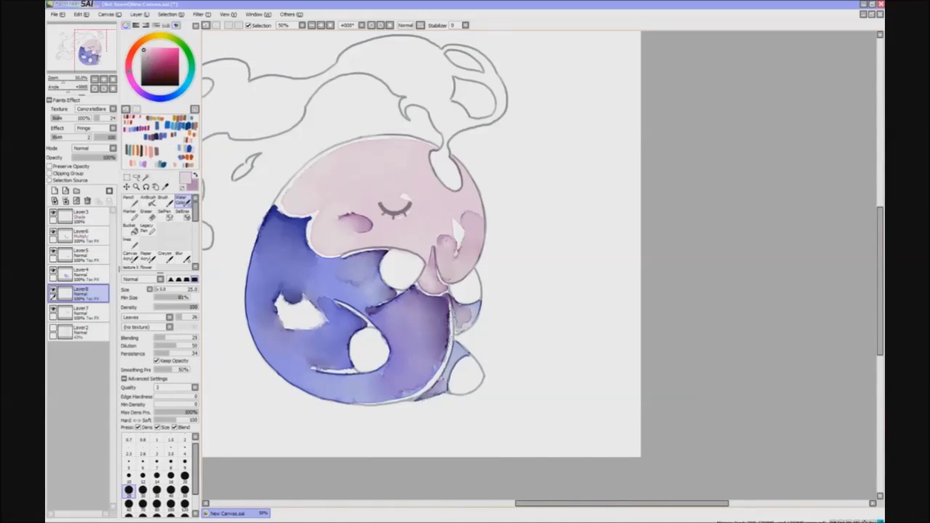
Darken the closed eye and its lashes with the AirBrush at size 8 and refine them with a smaller Water Color brush
{"action": "scroll", "coordinate": [538, 244], "scroll_direction": "left", "scroll_amount": 5}
{"action": "scroll", "coordinate": [538, 245], "scroll_direction": "right", "scroll_amount": 5}
{"action": "key", "text": "minus"}
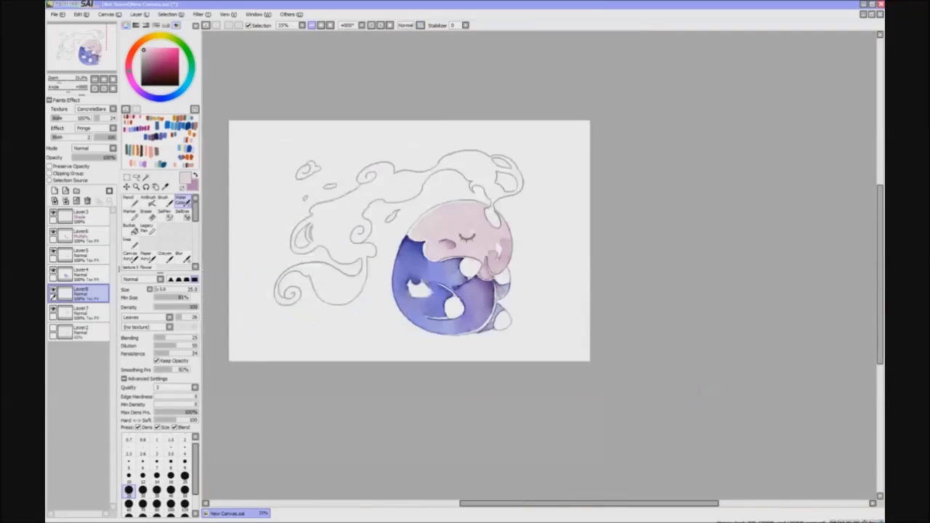
{"action": "key", "text": "plus"}
{"action": "key", "text": "minus"}
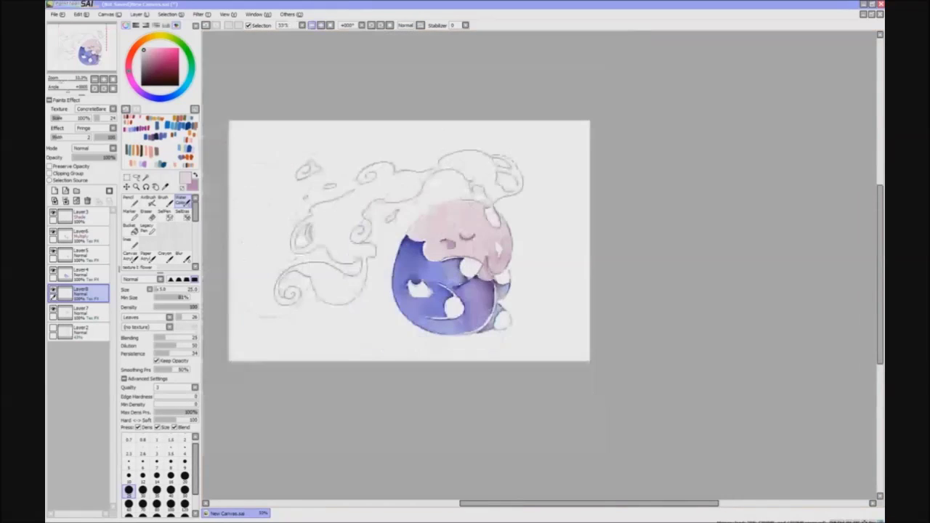
{"action": "key", "text": "plus"}
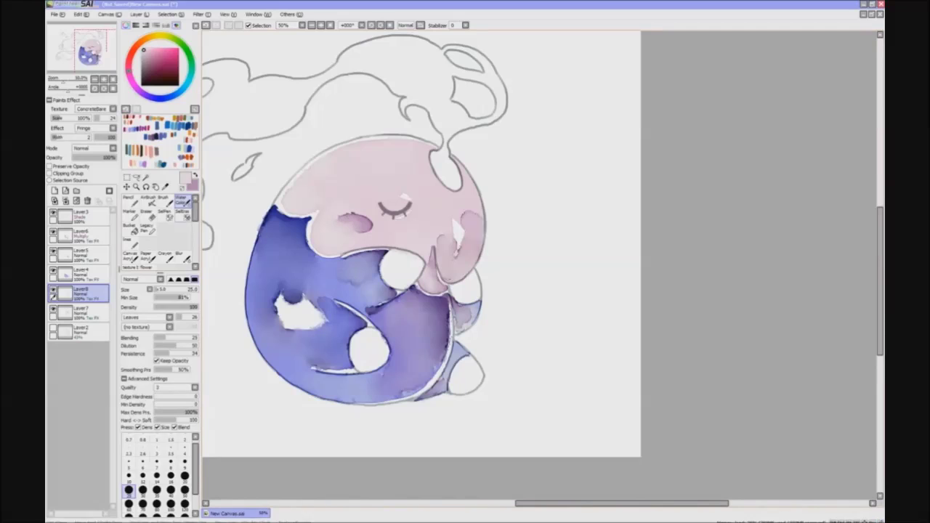
{"action": "key", "text": "v"}
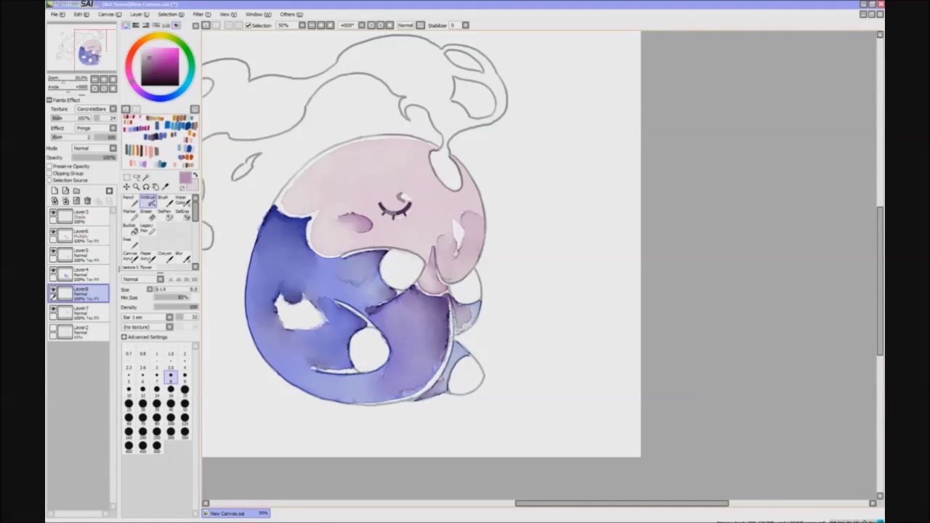
{"action": "key", "text": "c"}
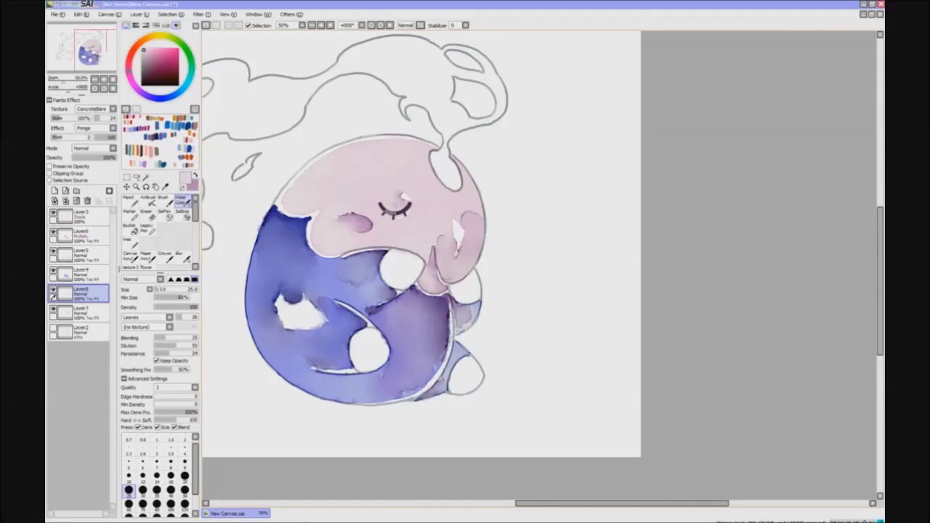
{"action": "key", "text": "bracketleft"}
{"action": "key", "text": "bracketleft"}
{"action": "key", "text": "bracketleft"}
{"action": "key", "text": "bracketleft"}
{"action": "key", "text": "bracketleft"}
{"action": "key", "text": "bracketleft"}
{"action": "key", "text": "bracketleft"}
{"action": "key", "text": "bracketleft"}
{"action": "key", "text": "bracketleft"}
{"action": "key", "text": "bracketleft"}
Paint a purple shadow on the back corner of the head above the blue body and blend it with Water Color at size 45
{"action": "key", "text": "bracketright"}
{"action": "key", "text": "bracketright"}
{"action": "key", "text": "bracketright"}
{"action": "key", "text": "bracketright"}
{"action": "key", "text": "bracketright"}
{"action": "key", "text": "minus"}
{"action": "key", "text": "h"}
{"action": "key", "text": "h"}
{"action": "key", "text": "plus"}
{"action": "key", "text": "n"}
{"action": "mouse_move", "coordinate": [285, 195]}
{"action": "left_mouse_down"}
{"action": "mouse_move", "coordinate": [291, 209]}
{"action": "mouse_move", "coordinate": [313, 215]}
{"action": "mouse_move", "coordinate": [298, 205]}
{"action": "mouse_move", "coordinate": [313, 188]}
{"action": "mouse_move", "coordinate": [313, 202]}
{"action": "mouse_move", "coordinate": [303, 169]}
{"action": "mouse_move", "coordinate": [312, 171]}
{"action": "left_mouse_up"}
{"action": "key", "text": "c"}
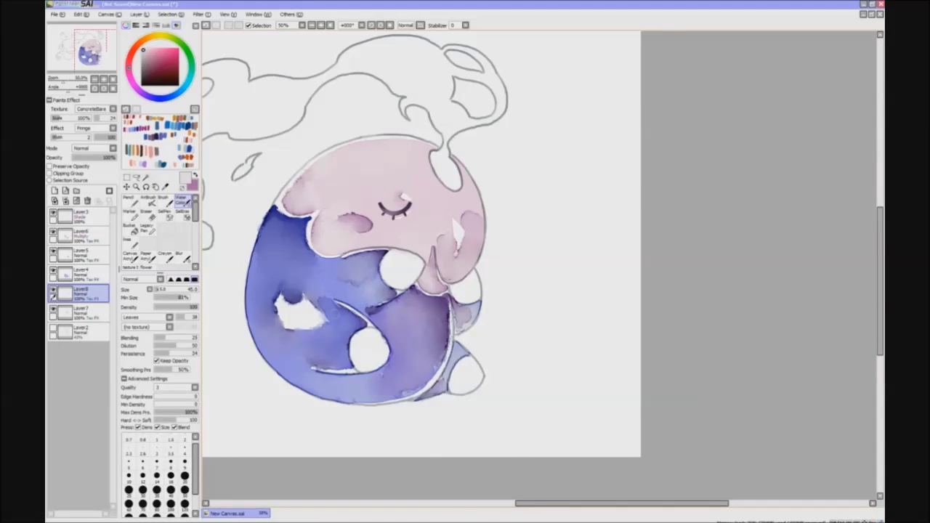
Paint purple shadows on both sides of the white antenna base on the head and blend them with Water Color
{"action": "key", "text": "h"}
{"action": "key", "text": "v"}
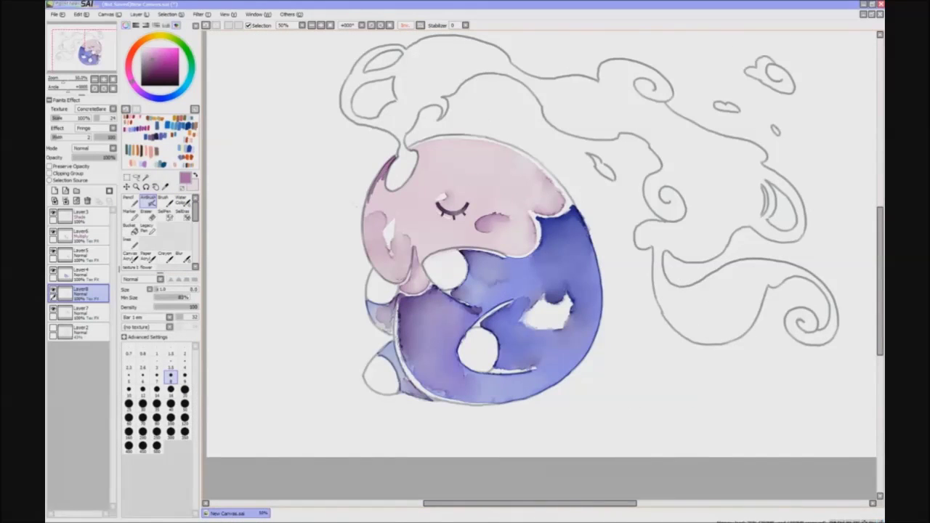
{"action": "key", "text": "c"}
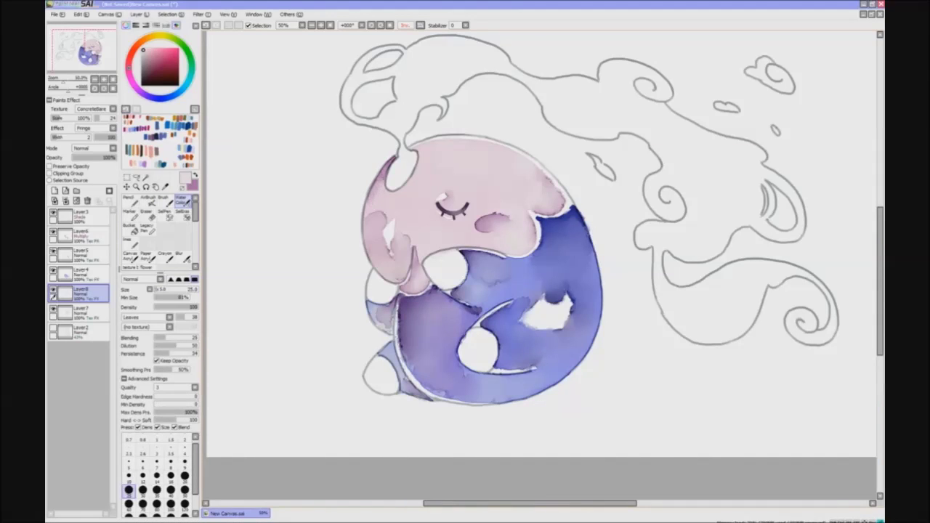
{"action": "key", "text": "v"}
{"action": "key", "text": "h"}
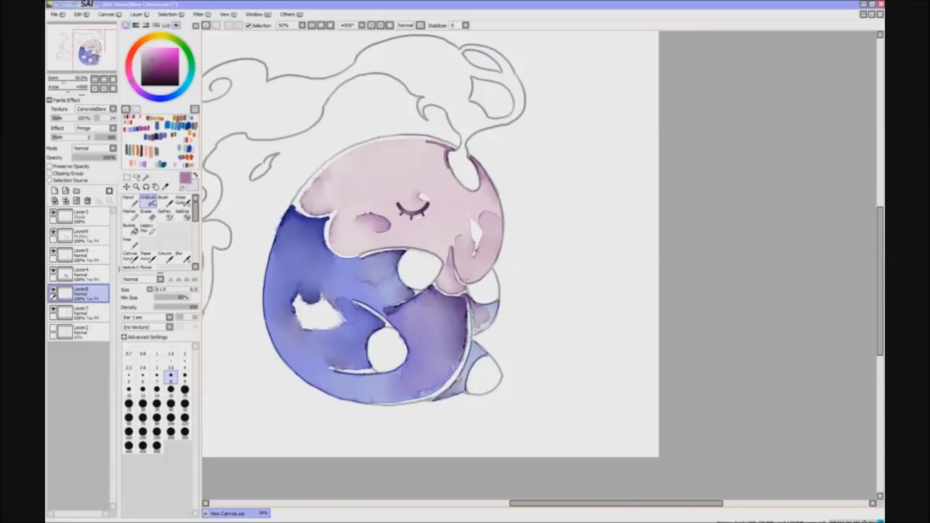
{"action": "key", "text": "c"}
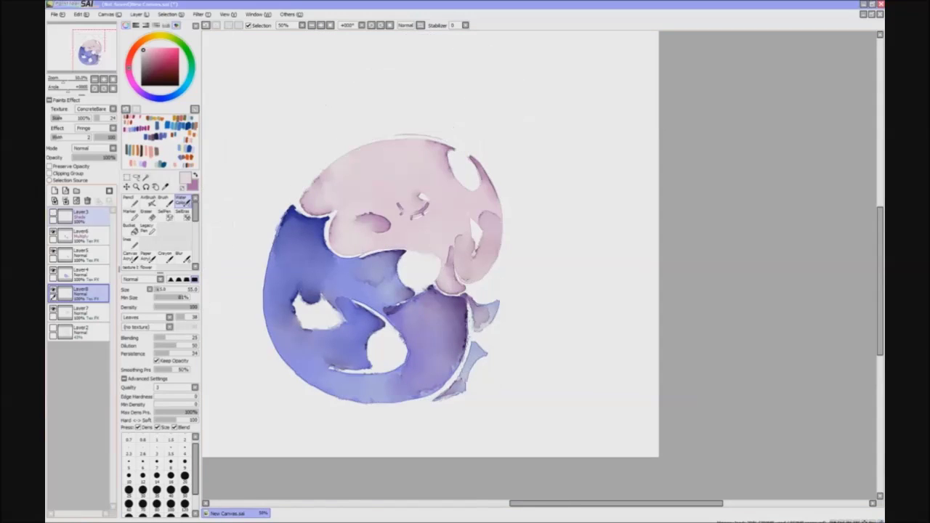
Deepen the head's purple accents with a darker purple while the line art is hidden, blending with Water Color at size 30
{"action": "key", "text": "v"}
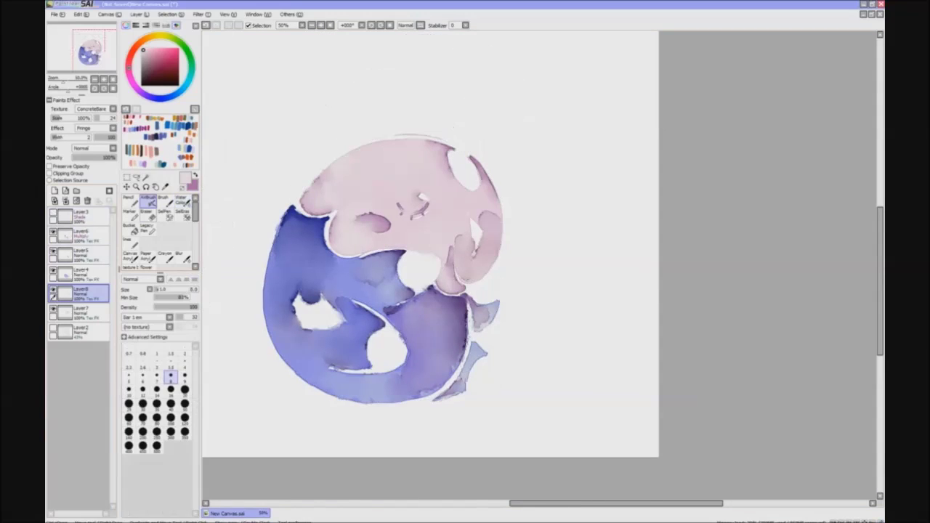
{"action": "key", "text": "h"}
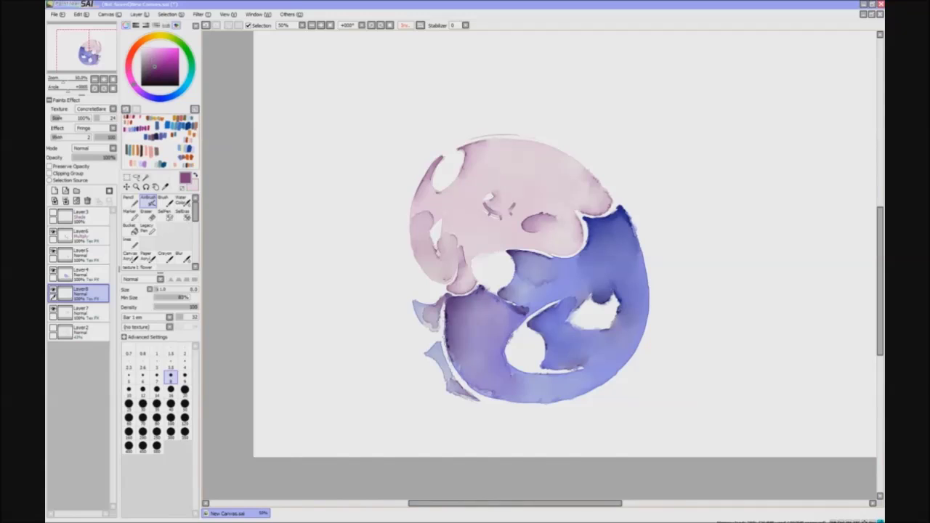
{"action": "key", "text": "x"}
{"action": "key", "text": "c"}
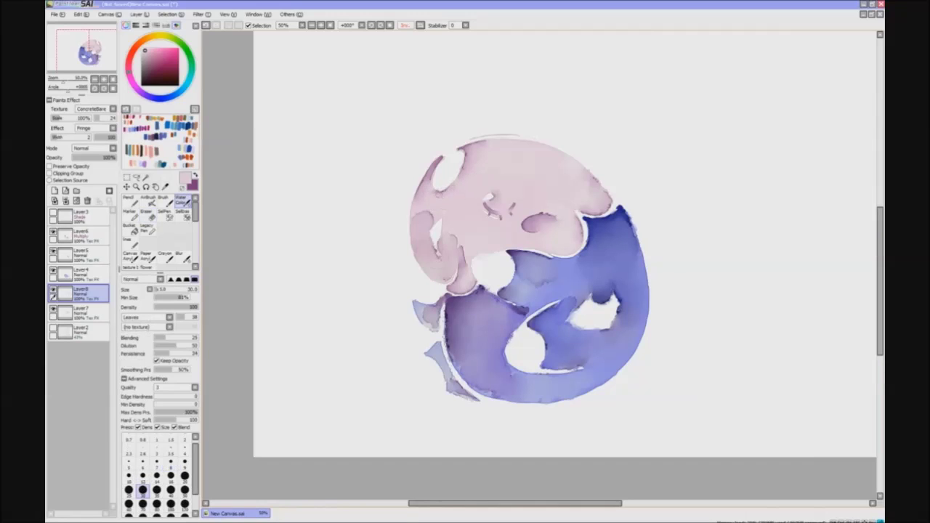
{"action": "key", "text": "h"}
{"action": "key", "text": "x"}
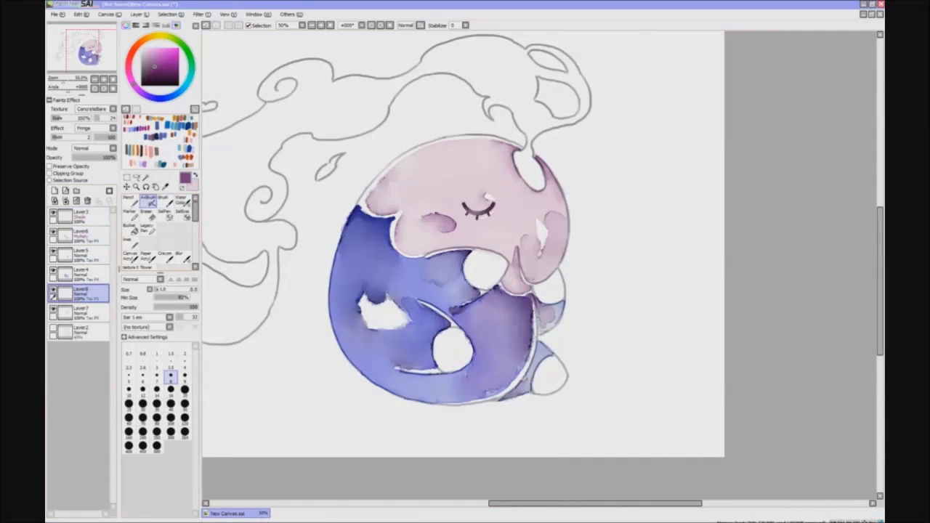
{"action": "left_click", "coordinate": [129, 476]}
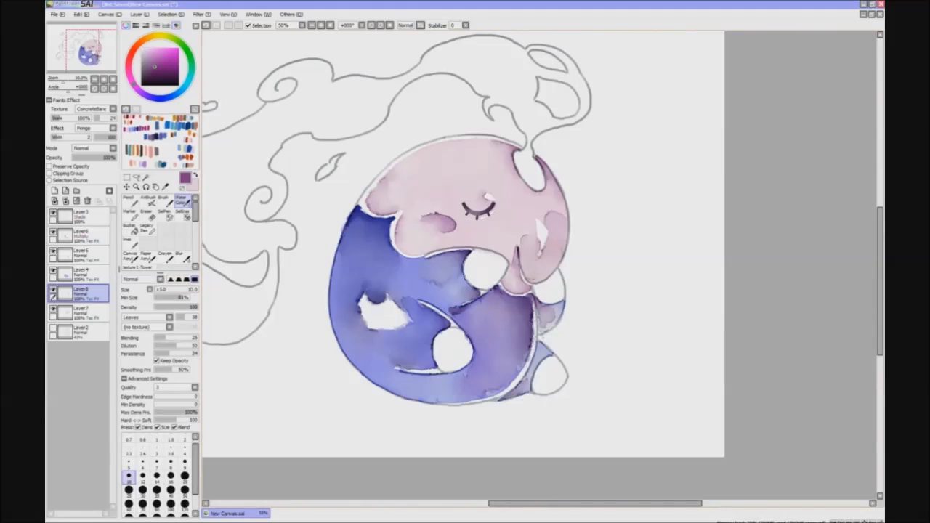
{"action": "key", "text": "minus"}
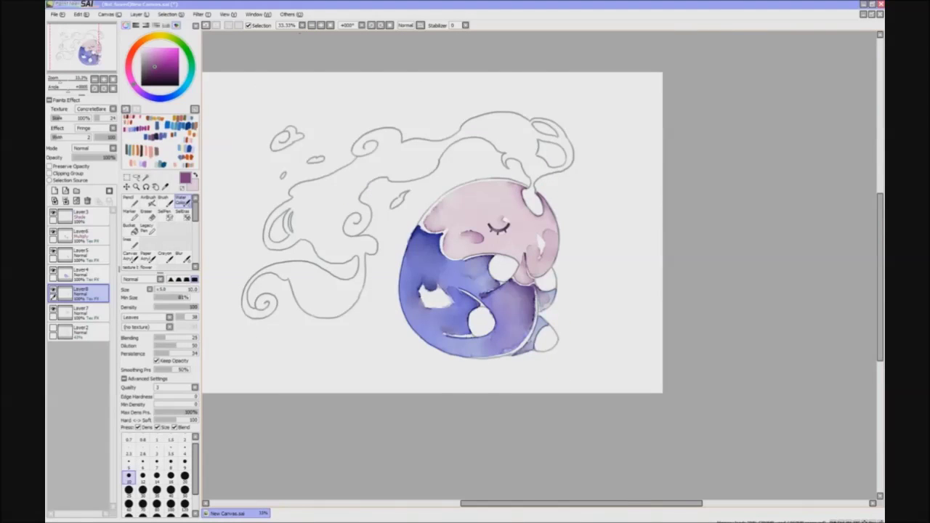
{"action": "key", "text": "plus"}
Choose a magenta for the AirBrush and add a layer above Layer2 with ConcreteBare texture and the Fringe effect
{"action": "left_click", "coordinate": [149, 198]}
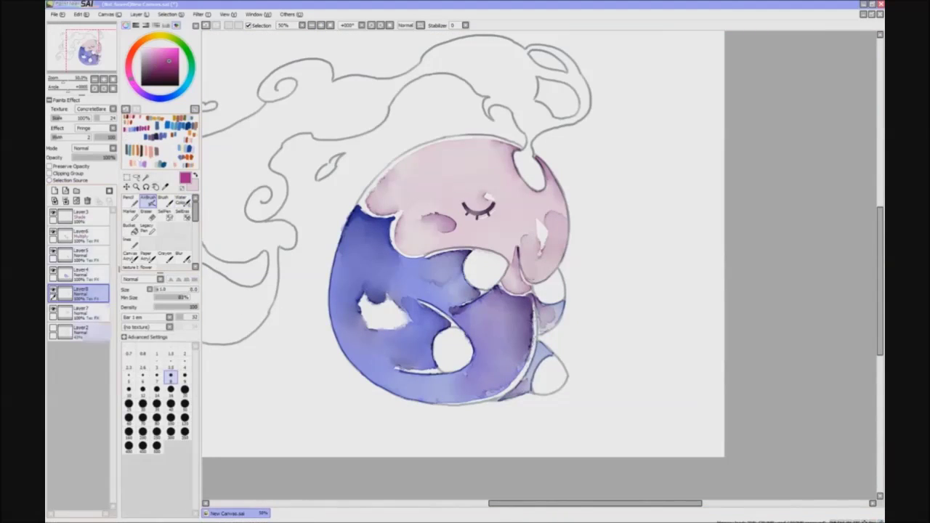
{"action": "left_click", "coordinate": [76, 331]}
{"action": "left_click", "coordinate": [53, 190]}
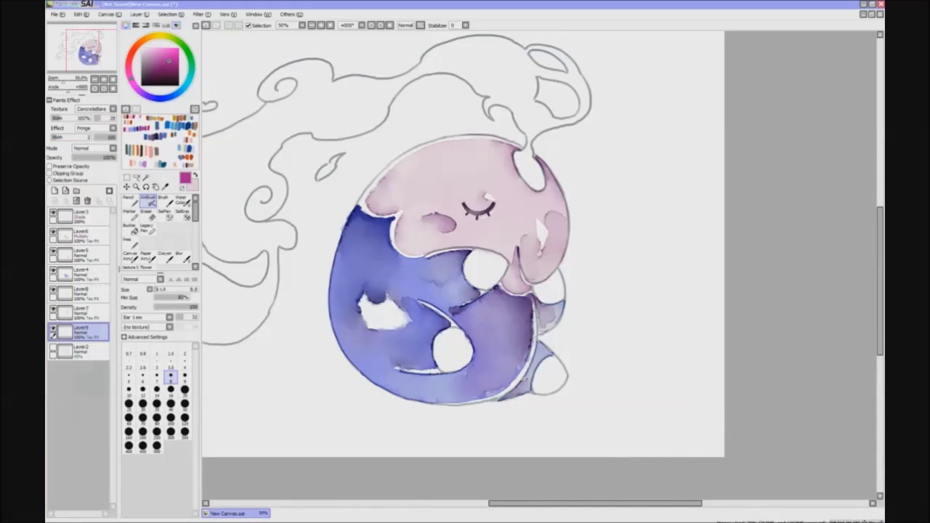
{"action": "key", "text": "Right"}
{"action": "key", "text": "Down"}
{"action": "left_click", "coordinate": [76, 311]}
{"action": "left_click", "coordinate": [76, 291]}
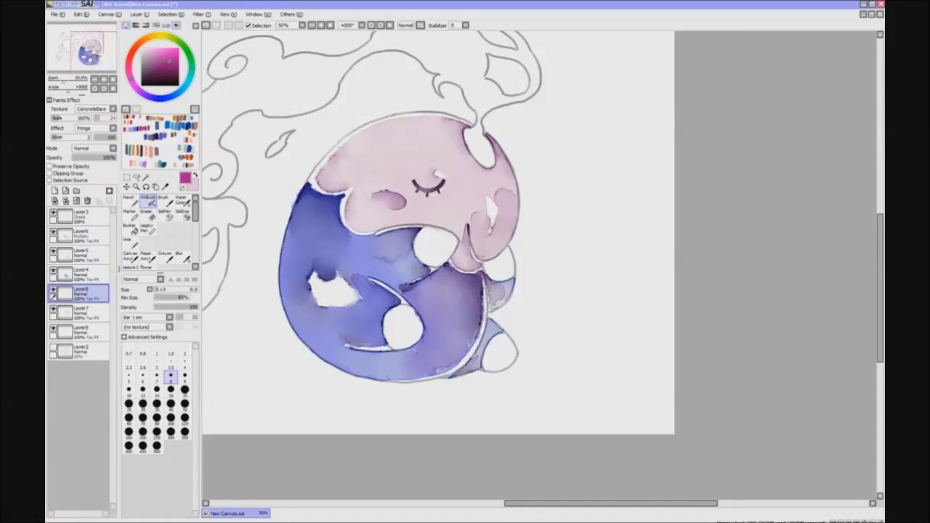
{"action": "left_click", "coordinate": [76, 330]}
{"action": "key", "text": "h"}
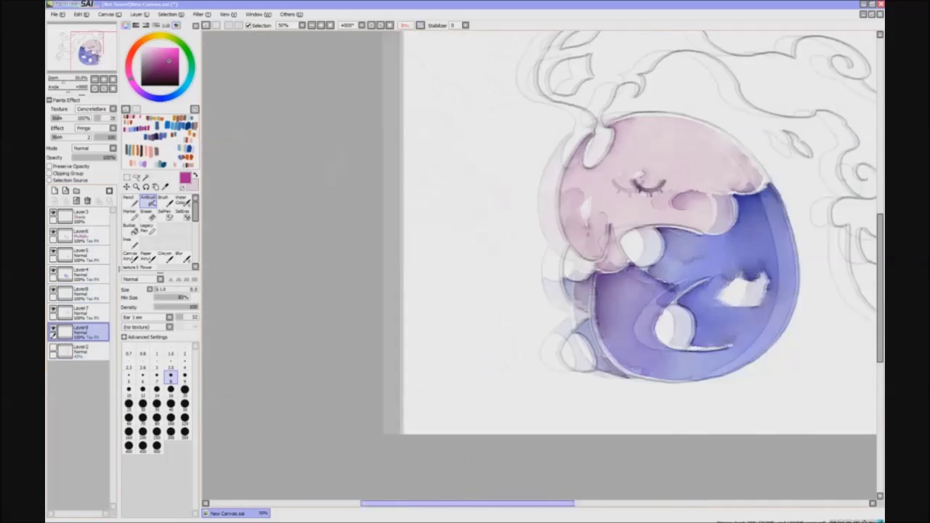
Fill the round lower paw on the body with magenta, keep a white highlight, and blend it with pale blue Water Color
{"action": "key", "text": "Right"}
{"action": "key", "text": "Right"}
{"action": "key", "text": "Down"}
{"action": "mouse_move", "coordinate": [383, 280]}
{"action": "left_mouse_down"}
{"action": "mouse_move", "coordinate": [386, 268]}
{"action": "mouse_move", "coordinate": [409, 273]}
{"action": "mouse_move", "coordinate": [382, 297]}
{"action": "mouse_move", "coordinate": [407, 280]}
{"action": "left_mouse_up"}
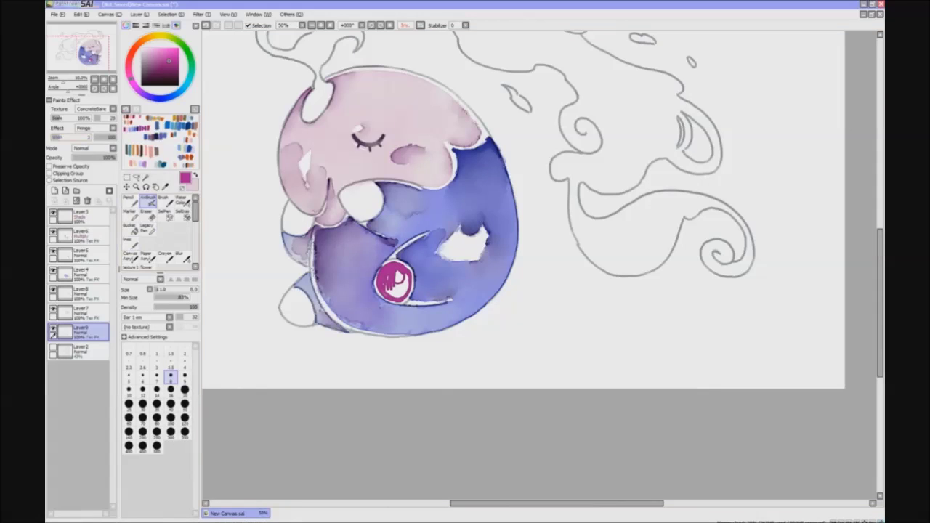
{"action": "key", "text": "x"}
{"action": "key", "text": "c"}
{"action": "mouse_move", "coordinate": [384, 271]}
{"action": "left_mouse_down"}
{"action": "mouse_move", "coordinate": [392, 292]}
{"action": "mouse_move", "coordinate": [405, 282]}
{"action": "mouse_move", "coordinate": [400, 294]}
{"action": "left_mouse_up"}
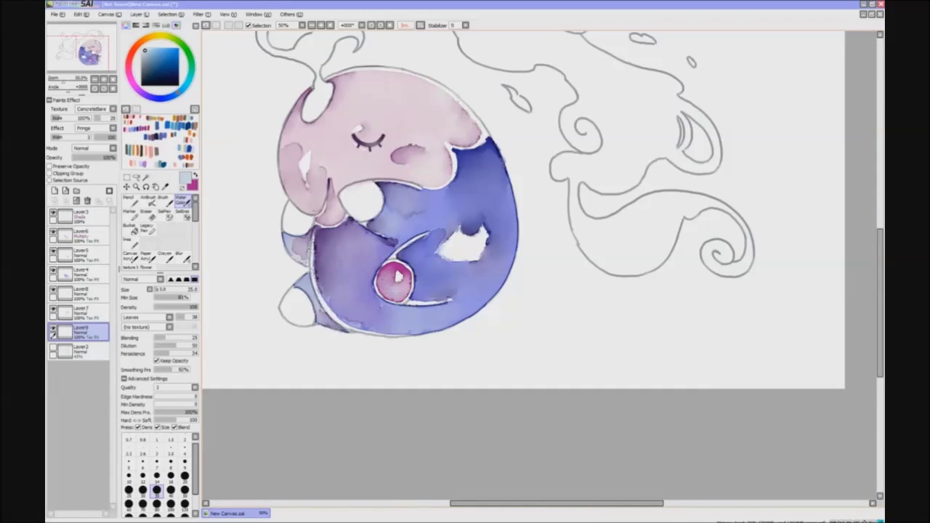
Paint magenta around the edge of the upper paw under the chin and move Layer9 directly below Layer3
{"action": "key", "text": "h"}
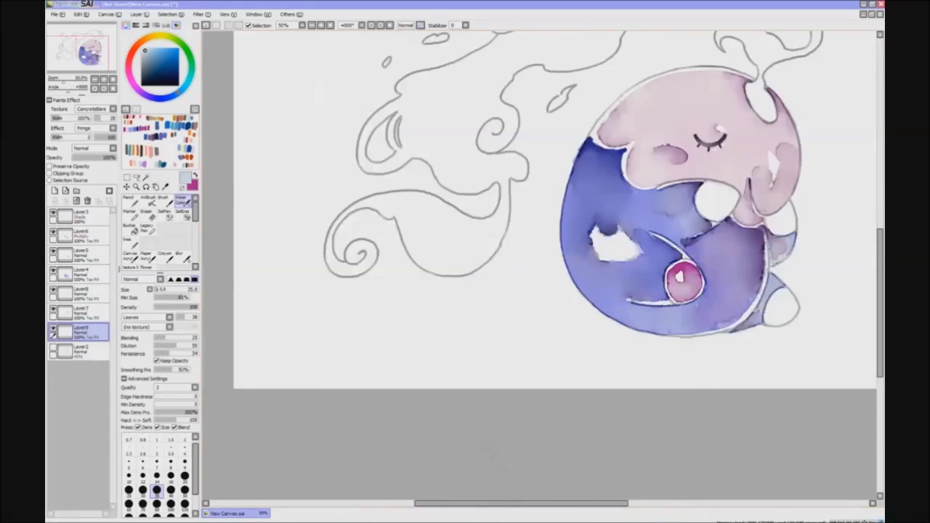
{"action": "scroll", "coordinate": [540, 211], "scroll_direction": "right", "scroll_amount": 5}
{"action": "key", "text": "x"}
{"action": "key", "text": "v"}
{"action": "mouse_move", "coordinate": [354, 184]}
{"action": "left_mouse_down"}
{"action": "mouse_move", "coordinate": [351, 214]}
{"action": "mouse_move", "coordinate": [381, 196]}
{"action": "left_mouse_up"}
{"action": "left_click_drag", "start_coordinate": [80, 332], "coordinate": [80, 235]}
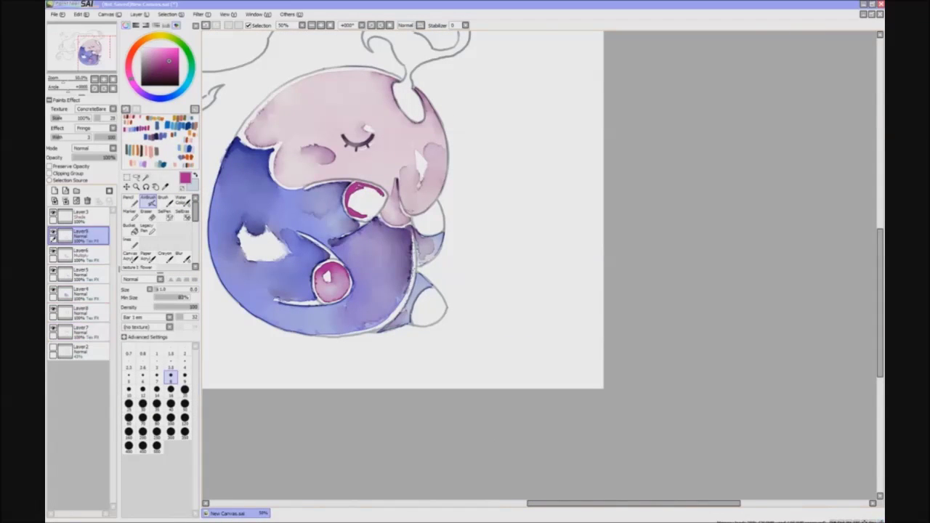
{"action": "mouse_move", "coordinate": [378, 192]}
{"action": "left_mouse_down"}
{"action": "mouse_move", "coordinate": [368, 212]}
{"action": "mouse_move", "coordinate": [359, 198]}
{"action": "mouse_move", "coordinate": [372, 209]}
{"action": "mouse_move", "coordinate": [358, 207]}
{"action": "mouse_move", "coordinate": [375, 216]}
{"action": "mouse_move", "coordinate": [366, 194]}
{"action": "mouse_move", "coordinate": [379, 189]}
{"action": "left_mouse_up"}
Blend the upper paw's magenta with Water Color, using a periwinkle sampled from the body
{"action": "key", "text": "x"}
{"action": "left_click", "coordinate": [181, 198]}
{"action": "left_click", "coordinate": [425, 244], "text": "alt"}
{"action": "key", "text": "x"}
{"action": "key", "text": "x"}
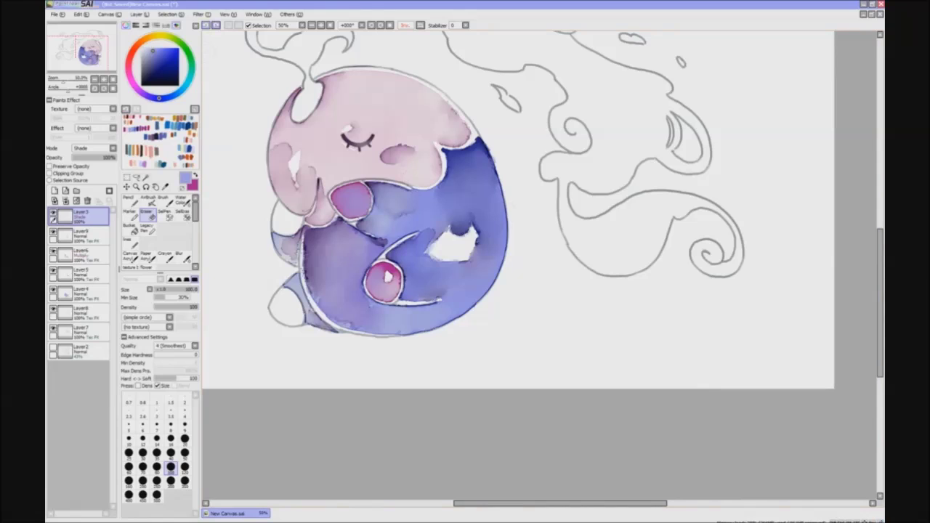
Paint the hind foot at the body's base purple on Layer9 and blend it with pale blue Water Color at size 50
{"action": "key", "text": "a"}
{"action": "left_click", "coordinate": [80, 273]}
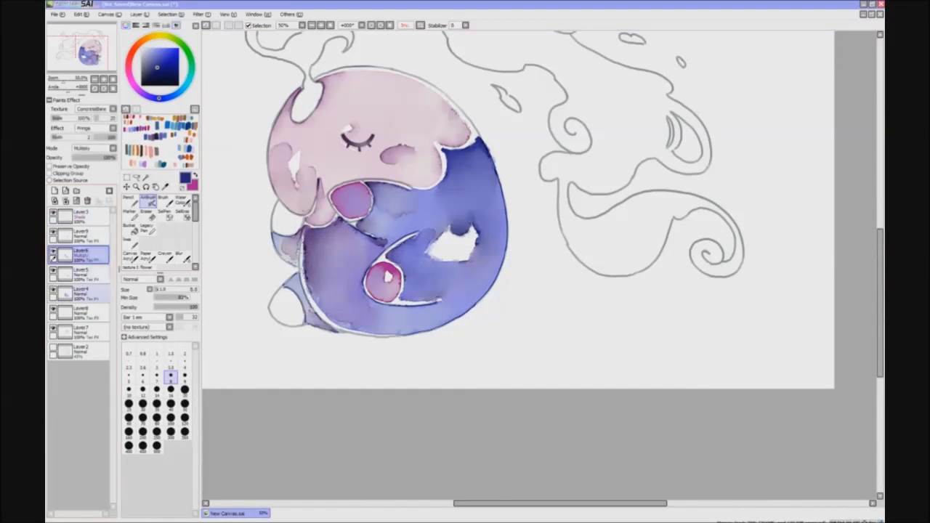
{"action": "key", "text": "c"}
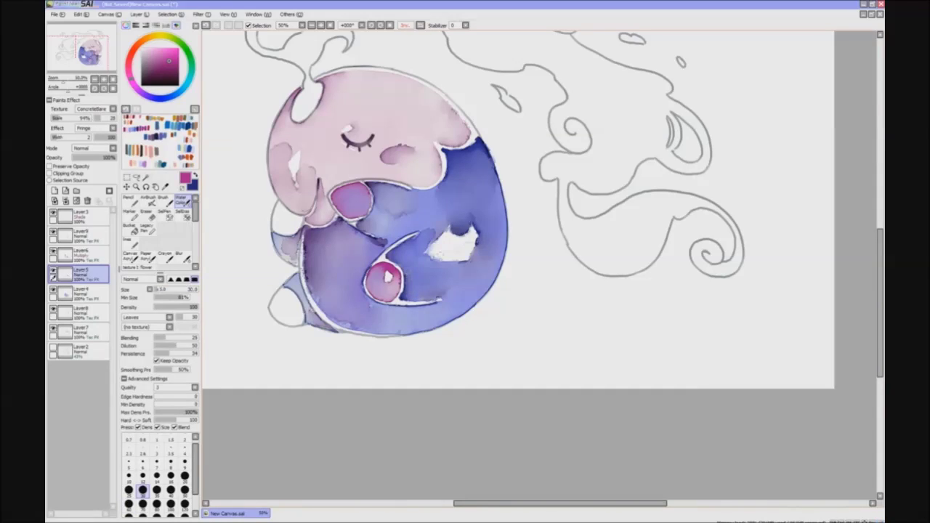
{"action": "left_click", "coordinate": [80, 234]}
{"action": "key", "text": "a"}
{"action": "mouse_move", "coordinate": [276, 307]}
{"action": "left_mouse_down"}
{"action": "mouse_move", "coordinate": [284, 293]}
{"action": "mouse_move", "coordinate": [295, 300]}
{"action": "mouse_move", "coordinate": [285, 305]}
{"action": "mouse_move", "coordinate": [296, 301]}
{"action": "mouse_move", "coordinate": [292, 320]}
{"action": "mouse_move", "coordinate": [294, 301]}
{"action": "mouse_move", "coordinate": [283, 298]}
{"action": "mouse_move", "coordinate": [287, 316]}
{"action": "mouse_move", "coordinate": [311, 327]}
{"action": "left_mouse_up"}
{"action": "key", "text": "c"}
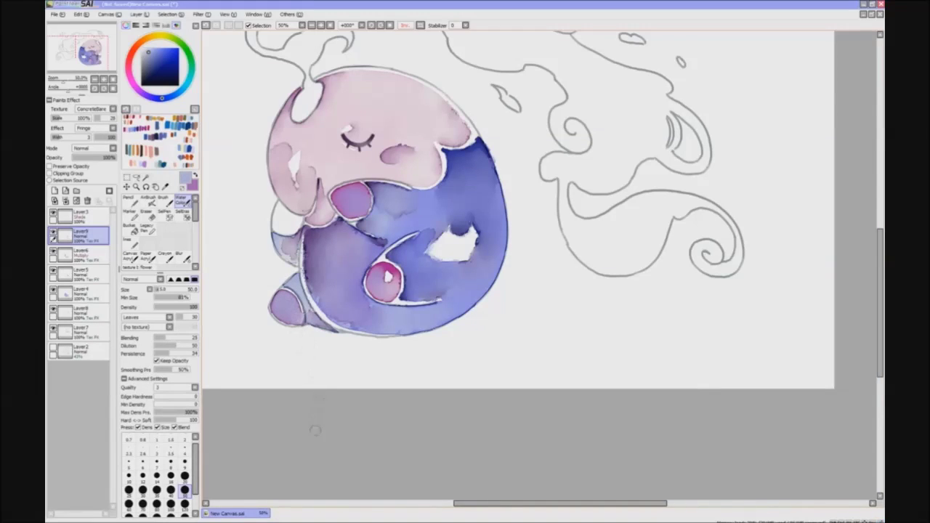
Paint the small paw under the head's edge purple on Layer9 and blend it with pale blue Water Color
{"action": "key", "text": "a"}
{"action": "left_click", "coordinate": [153, 56]}
{"action": "left_click_drag", "start_coordinate": [278, 208], "coordinate": [275, 225]}
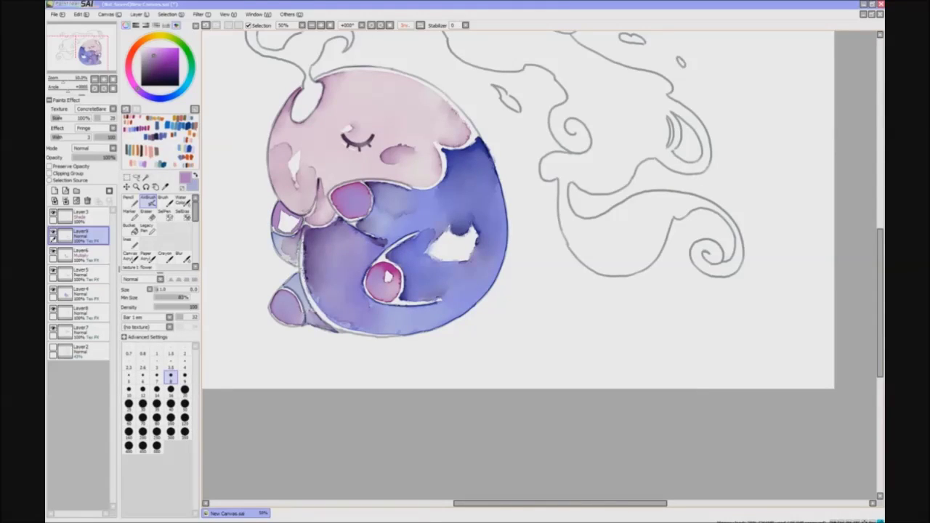
{"action": "left_click", "coordinate": [288, 222], "text": "alt"}
{"action": "key", "text": "v"}
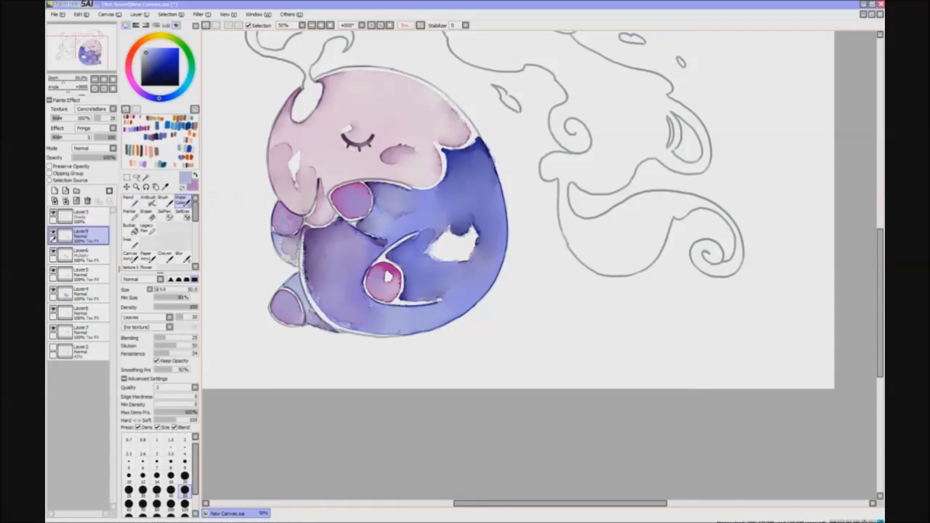
{"action": "left_click_drag", "start_coordinate": [279, 223], "coordinate": [279, 240]}
Add a magenta accent to the head's edge beside the oval opening and blend it with pale pink Water Color at size 35
{"action": "key", "text": "h"}
{"action": "key", "text": "minus"}
{"action": "key", "text": "plus"}
{"action": "key", "text": "n"}
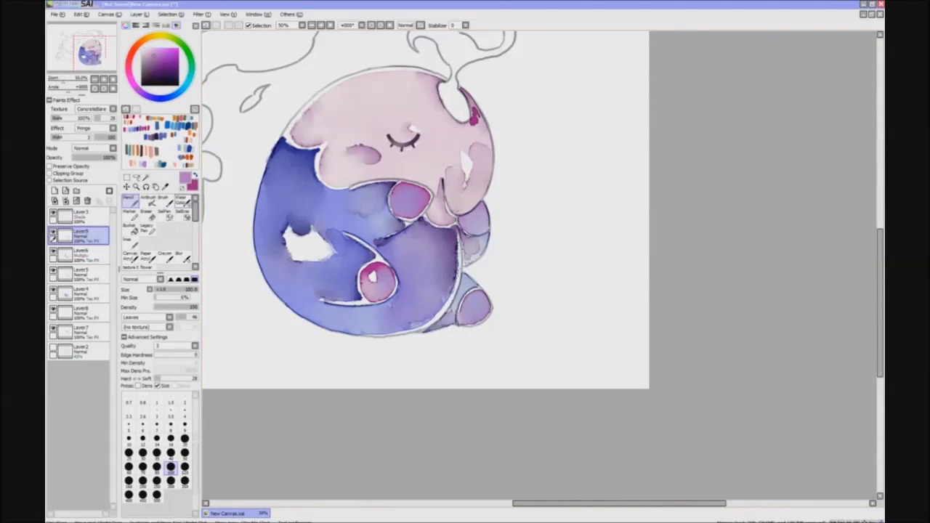
{"action": "key", "text": "c"}
{"action": "left_click_drag", "start_coordinate": [471, 113], "coordinate": [476, 123]}
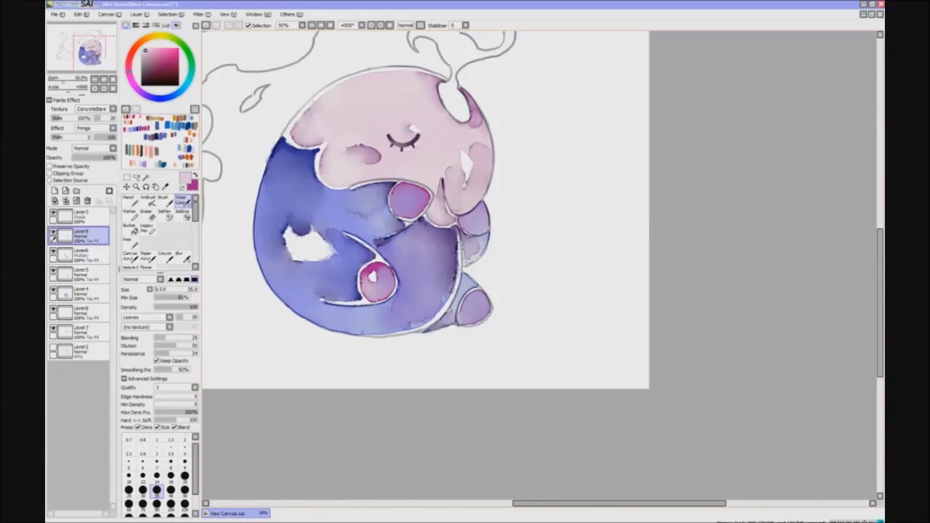
{"action": "key", "text": "minus"}
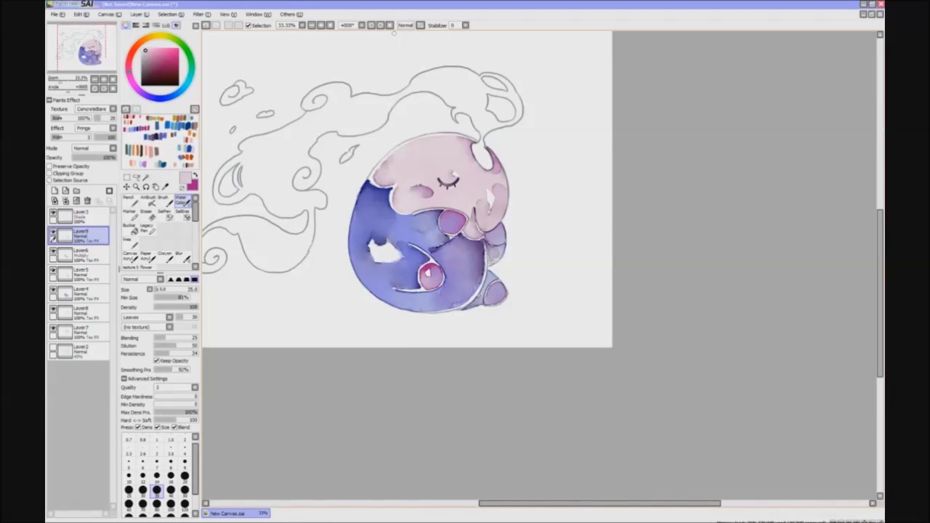
{"action": "key", "text": "plus"}
Erase line art around the hind foot on Layer3 at size 100
{"action": "left_click", "coordinate": [80, 215]}
{"action": "key", "text": "e"}
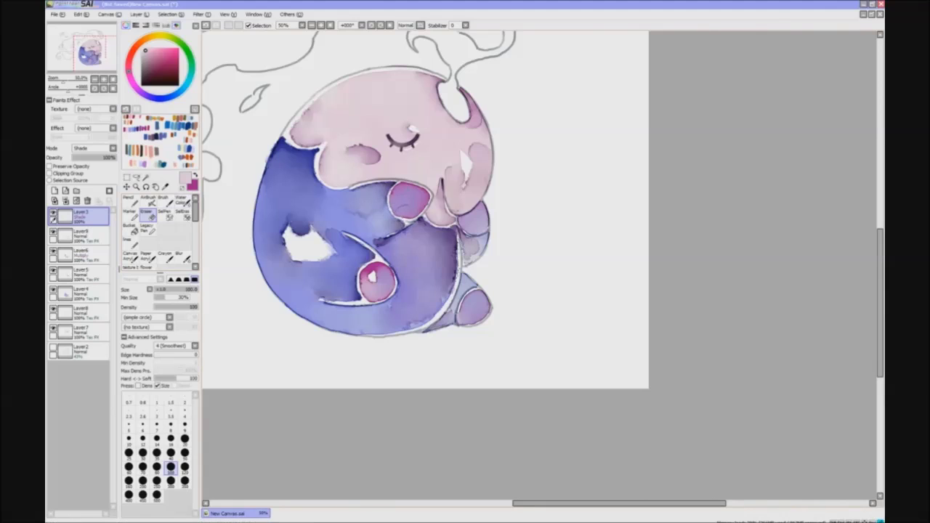
{"action": "mouse_move", "coordinate": [469, 287]}
{"action": "left_mouse_down"}
{"action": "mouse_move", "coordinate": [473, 309]}
{"action": "mouse_move", "coordinate": [458, 323]}
{"action": "mouse_move", "coordinate": [465, 291]}
{"action": "left_mouse_up"}
{"action": "key", "text": "minus"}
{"action": "key", "text": "minus"}
{"action": "key", "text": "plus"}
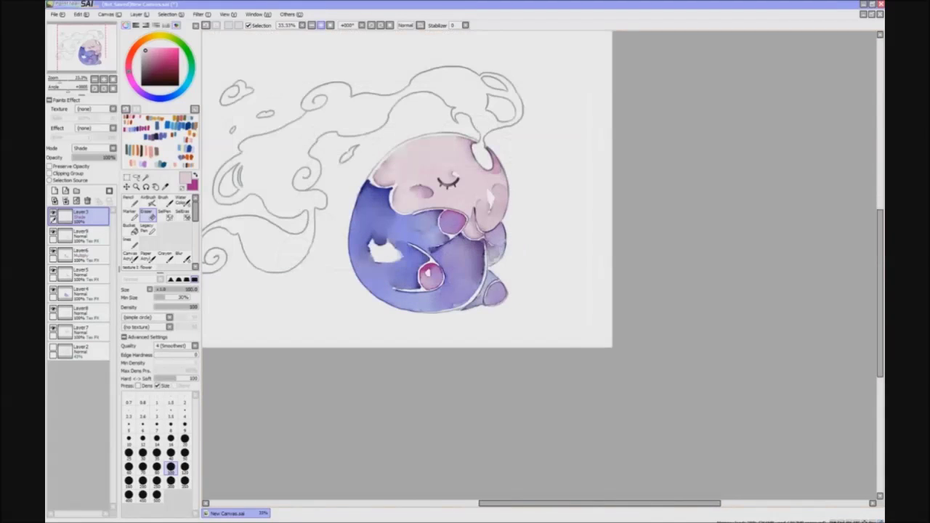
Shift the hue of the paws and feet on Layer9 towards pink with Hue and Saturation
{"action": "key", "text": "ctrl+u"}
{"action": "mouse_move", "coordinate": [446, 399]}
{"action": "left_mouse_down"}
{"action": "mouse_move", "coordinate": [438, 399]}
{"action": "mouse_move", "coordinate": [449, 398]}
{"action": "left_mouse_up"}
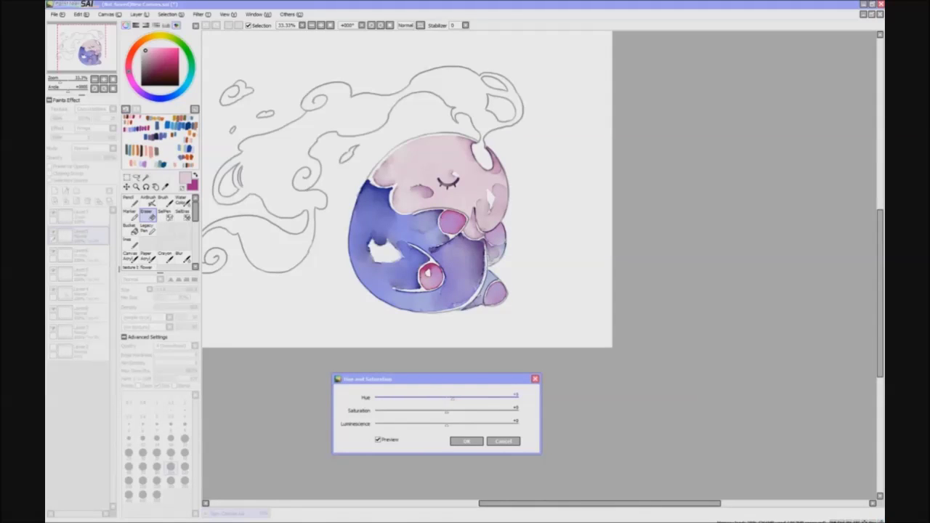
{"action": "left_click", "coordinate": [459, 440]}
Reselect Layer9 and blend over the white highlight on the round lower paw
{"action": "left_click_drag", "start_coordinate": [407, 218], "coordinate": [437, 263]}
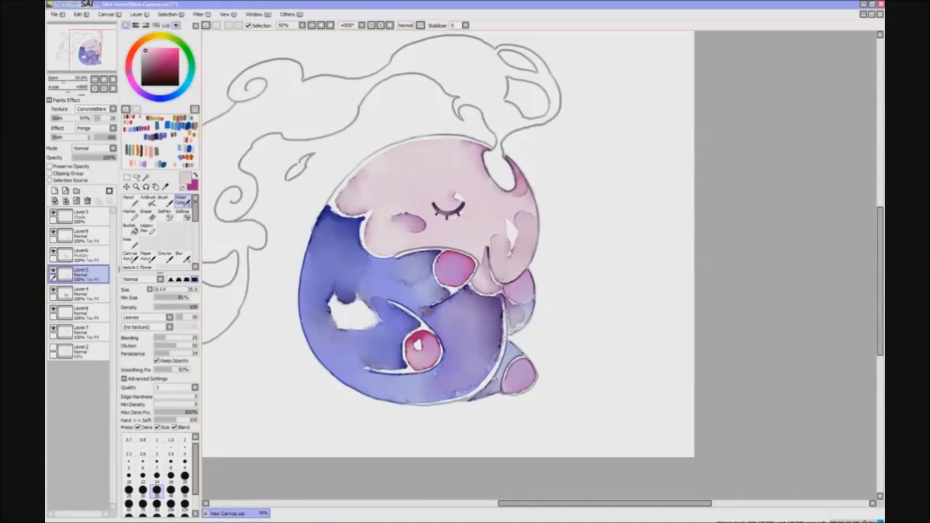
{"action": "scroll", "coordinate": [448, 240], "scroll_direction": "down", "scroll_amount": 1}
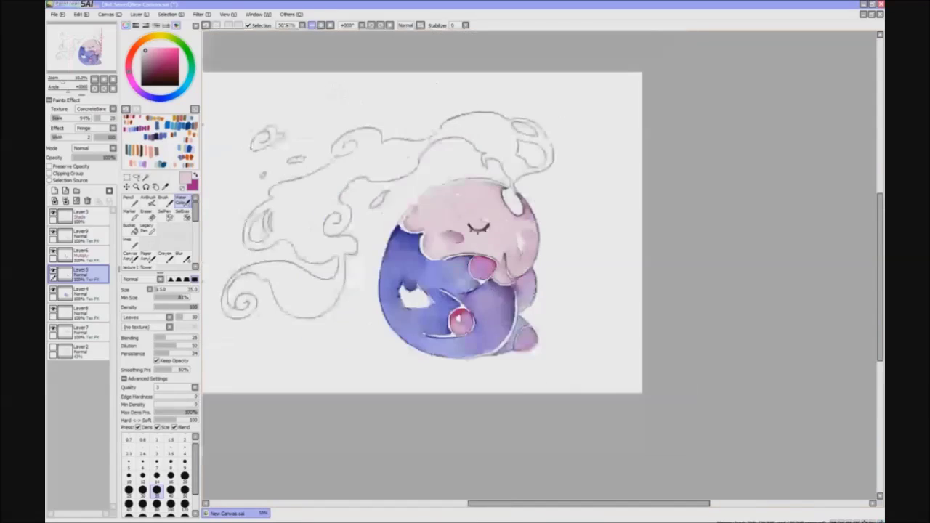
{"action": "left_click", "coordinate": [80, 234]}
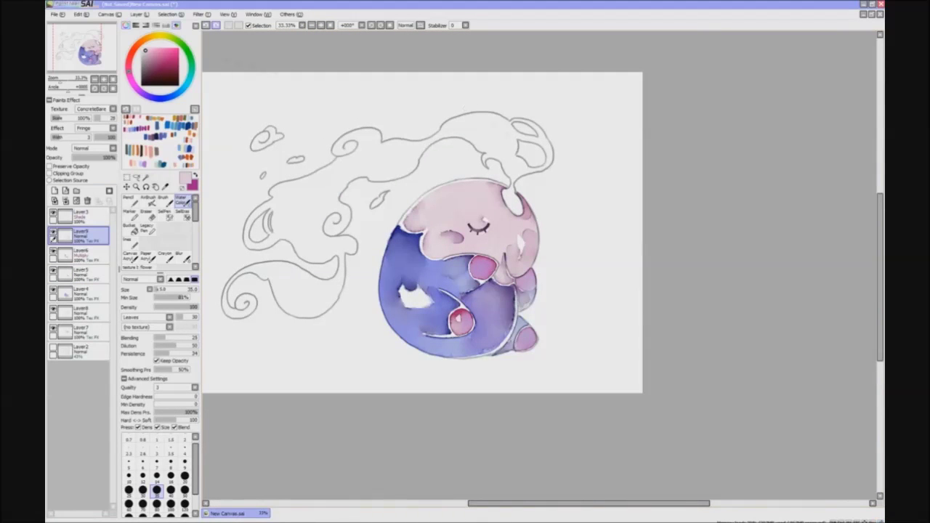
{"action": "key", "text": "h"}
{"action": "key", "text": "h"}
{"action": "key", "text": "ctrl+plus"}
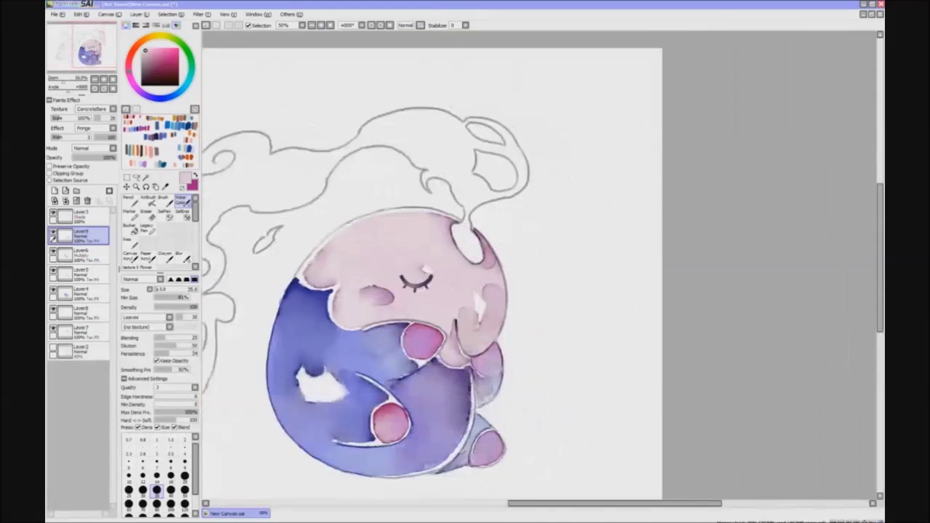
Fill the oval on top of the head with crimson at Airbrush size 6 on new Layer10 and blend it with greyish pink
{"action": "key", "text": "v"}
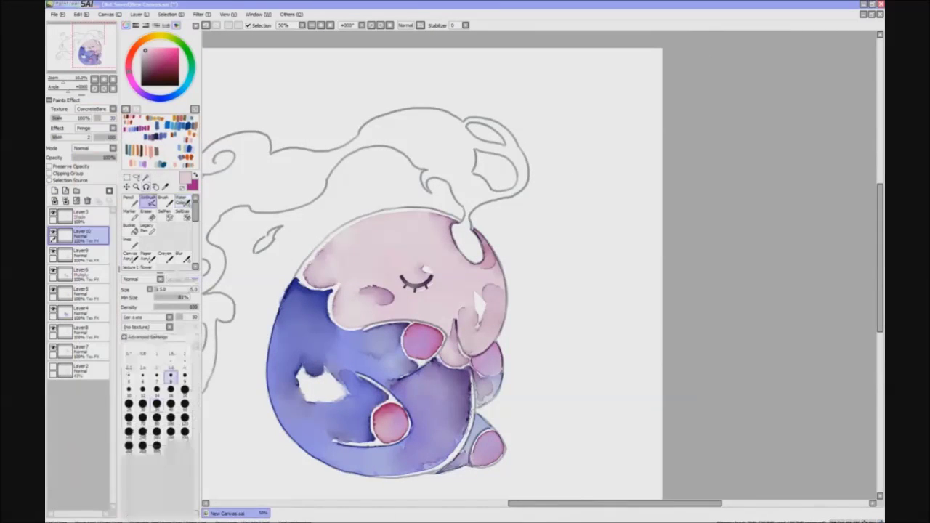
{"action": "left_click", "coordinate": [169, 60]}
{"action": "left_click", "coordinate": [143, 376]}
{"action": "left_click_drag", "start_coordinate": [461, 231], "coordinate": [464, 250]}
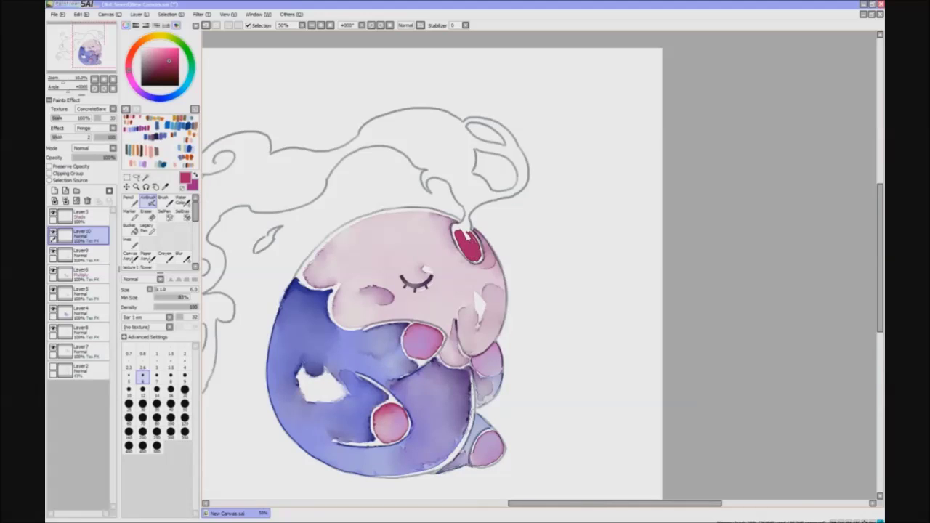
{"action": "key", "text": "c"}
{"action": "left_click", "coordinate": [474, 253], "text": "alt"}
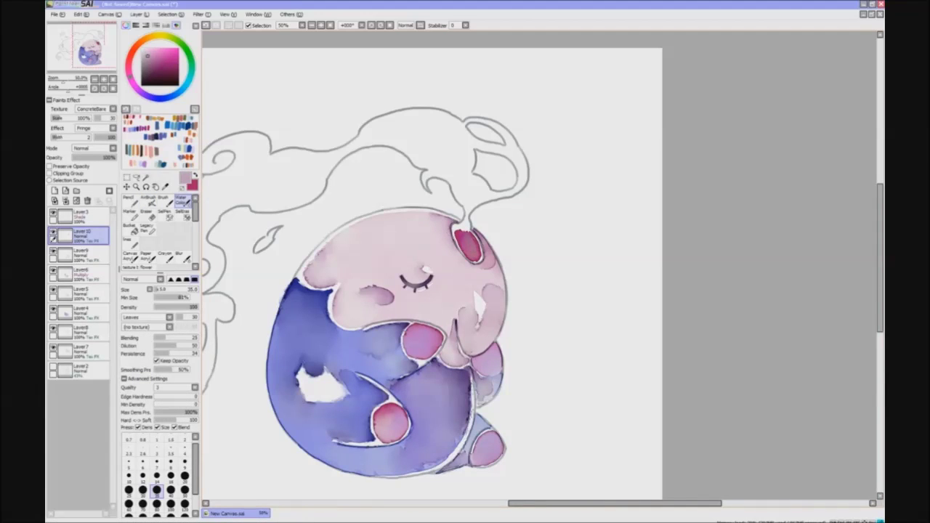
Extend the crimson into the pointed stem above the oval and blend it with greyish-pink Water Color
{"action": "key", "text": "v"}
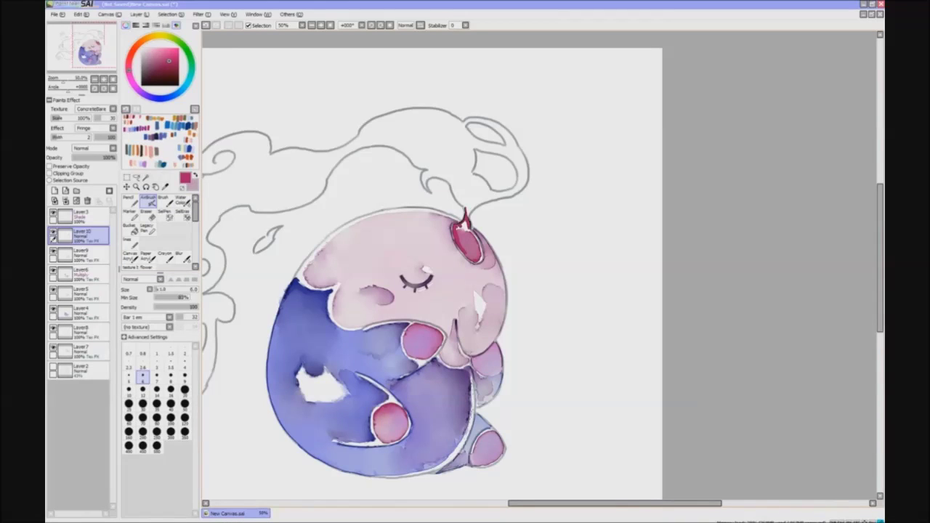
{"action": "key", "text": "c"}
{"action": "key", "text": "x"}
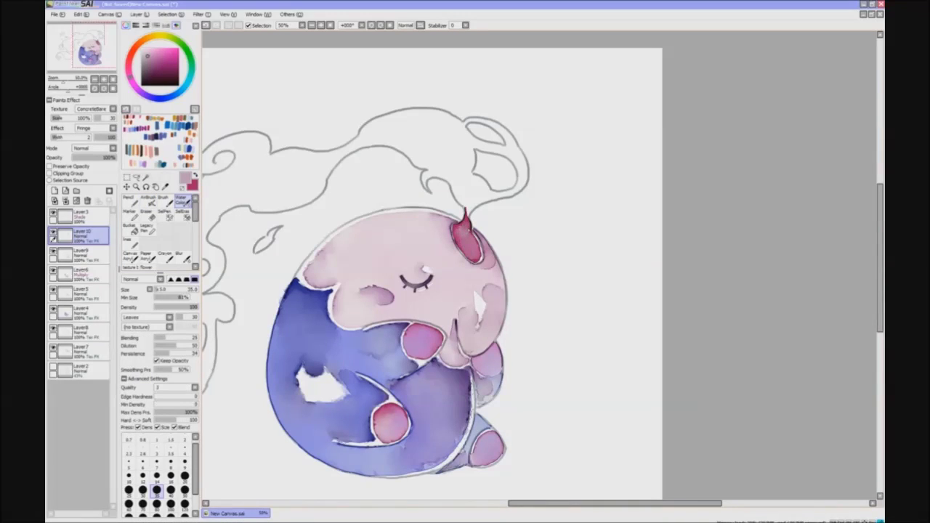
{"action": "left_click_drag", "start_coordinate": [451, 241], "coordinate": [461, 227]}
Erase the line art around the crimson oval on Layer3
{"action": "left_click", "coordinate": [78, 215]}
{"action": "key", "text": "e"}
{"action": "left_click_drag", "start_coordinate": [452, 224], "coordinate": [480, 261]}
{"action": "key", "text": "c"}
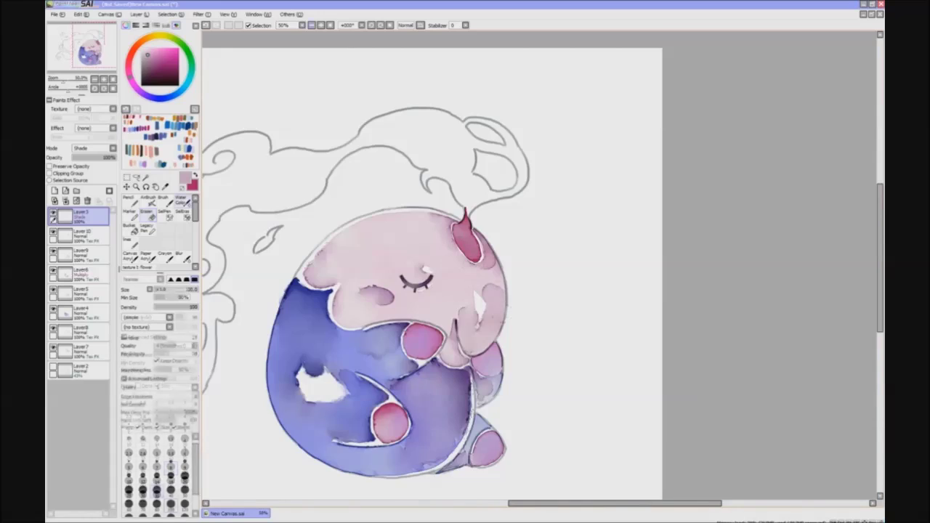
Touch up the oval with more crimson on Layer10 and blend it with greyish-pink Water Color
{"action": "key", "text": "minus"}
{"action": "key", "text": "minus"}
{"action": "key", "text": "minus"}
{"action": "key", "text": "minus"}
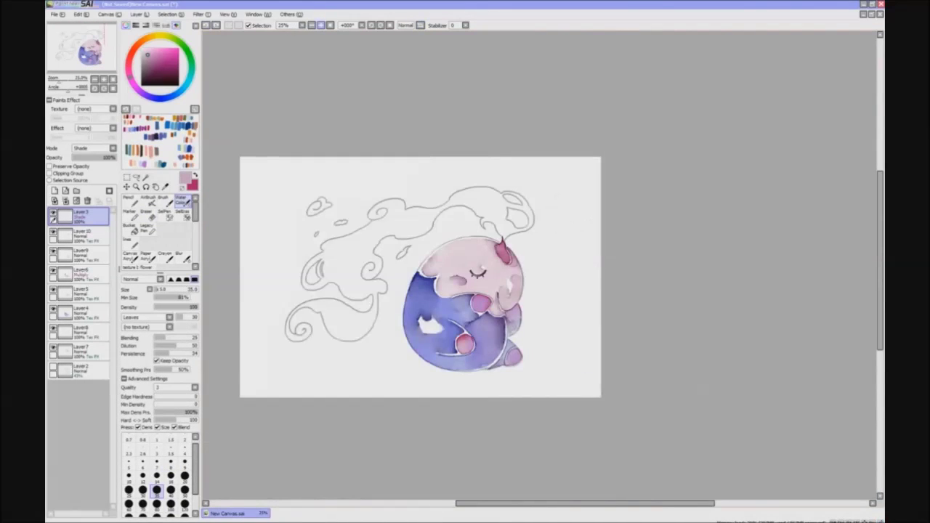
{"action": "key", "text": "plus"}
{"action": "key", "text": "plus"}
{"action": "key", "text": "plus"}
{"action": "key", "text": "plus"}
{"action": "key", "text": "v"}
{"action": "left_click", "coordinate": [78, 234]}
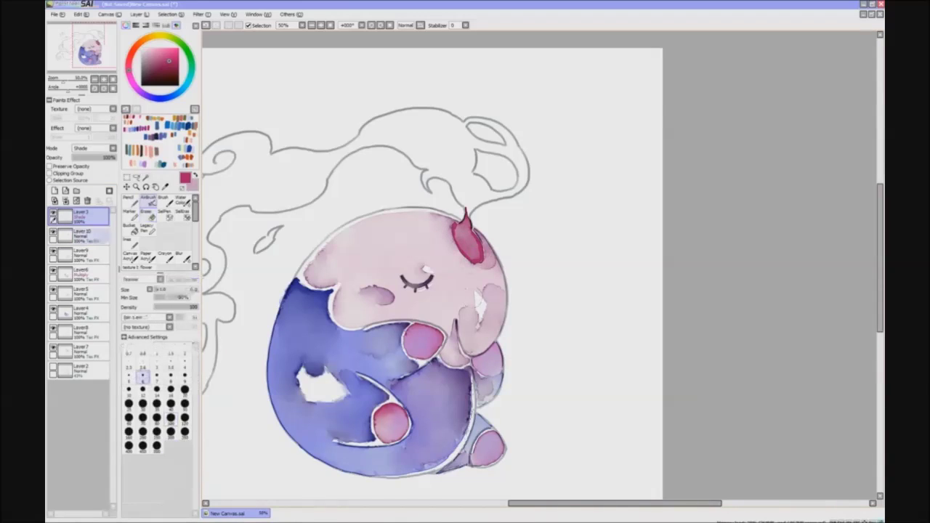
{"action": "key", "text": "c"}
{"action": "key", "text": "x"}
{"action": "key", "text": "v"}
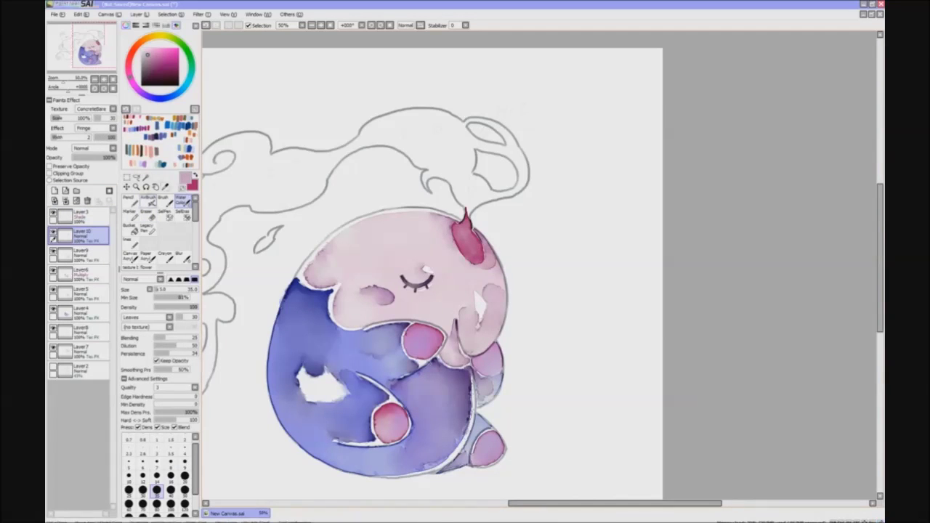
Paint the smoke's branching stem and small inner curl crimson on Layer10, using the Airbrush at size 12 and the Pencil
{"action": "key", "text": "x"}
{"action": "scroll", "coordinate": [433, 276], "scroll_direction": "up", "scroll_amount": 2}
{"action": "left_click", "coordinate": [142, 389]}
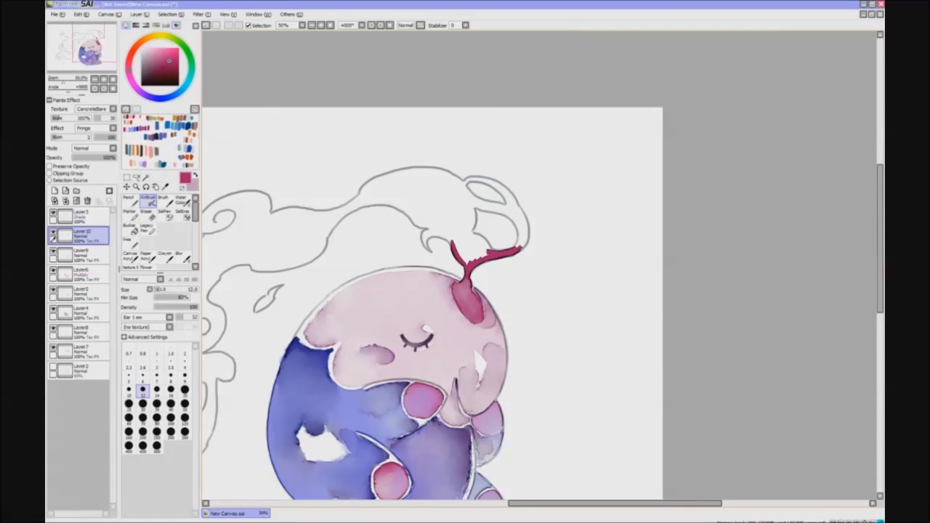
{"action": "key", "text": "h"}
{"action": "mouse_move", "coordinate": [443, 238]}
{"action": "left_mouse_down"}
{"action": "mouse_move", "coordinate": [469, 245]}
{"action": "mouse_move", "coordinate": [462, 205]}
{"action": "mouse_move", "coordinate": [487, 231]}
{"action": "left_mouse_up"}
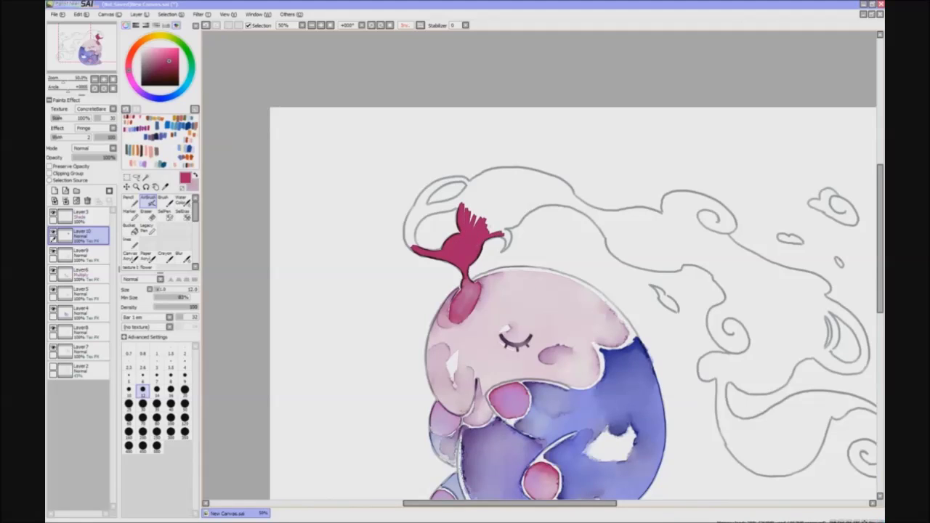
{"action": "key", "text": "n"}
{"action": "left_click_drag", "start_coordinate": [500, 252], "coordinate": [510, 233]}
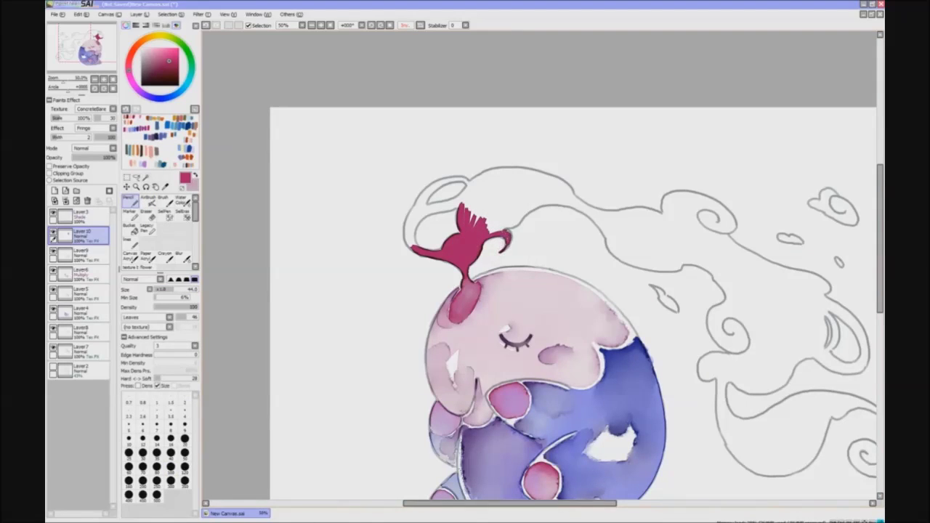
Fill the smoke's two looped rims and the start of its broad plume with crimson
{"action": "mouse_move", "coordinate": [415, 245]}
{"action": "left_mouse_down"}
{"action": "mouse_move", "coordinate": [416, 208]}
{"action": "mouse_move", "coordinate": [466, 214]}
{"action": "mouse_move", "coordinate": [424, 206]}
{"action": "mouse_move", "coordinate": [432, 187]}
{"action": "mouse_move", "coordinate": [453, 177]}
{"action": "mouse_move", "coordinate": [466, 177]}
{"action": "mouse_move", "coordinate": [463, 195]}
{"action": "mouse_move", "coordinate": [468, 187]}
{"action": "mouse_move", "coordinate": [517, 201]}
{"action": "left_mouse_up"}
{"action": "key", "text": "v"}
{"action": "key", "text": "n"}
{"action": "key", "text": "v"}
{"action": "mouse_move", "coordinate": [487, 228]}
{"action": "left_mouse_down"}
{"action": "mouse_move", "coordinate": [541, 199]}
{"action": "mouse_move", "coordinate": [487, 172]}
{"action": "mouse_move", "coordinate": [466, 182]}
{"action": "mouse_move", "coordinate": [523, 197]}
{"action": "mouse_move", "coordinate": [513, 189]}
{"action": "left_mouse_up"}
Blend the crimson plume with an enlarged Water Color brush and sample a pink from it
{"action": "key", "text": "c"}
{"action": "key", "text": "x"}
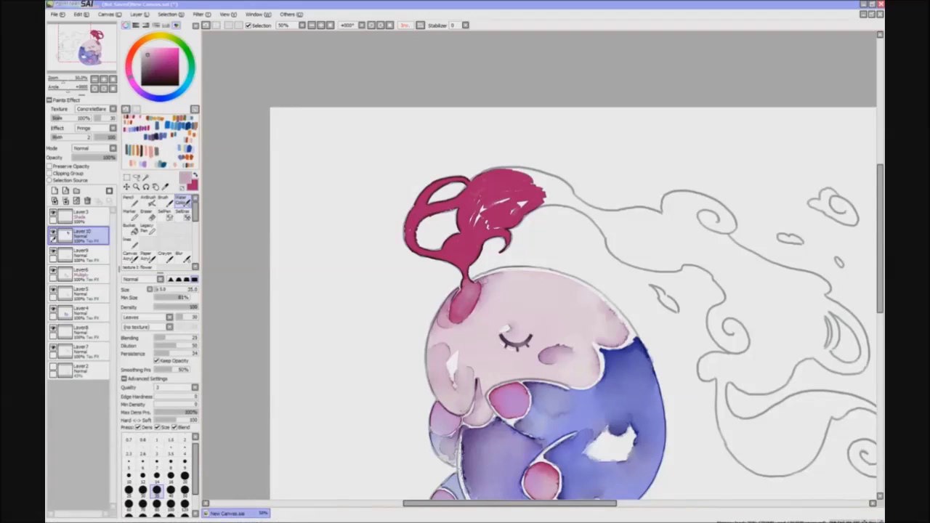
{"action": "left_click", "coordinate": [140, 129]}
{"action": "key", "text": "bracketright"}
{"action": "key", "text": "bracketright"}
{"action": "key", "text": "bracketright"}
{"action": "key", "text": "bracketright"}
{"action": "key", "text": "bracketright"}
{"action": "key", "text": "bracketright"}
{"action": "key", "text": "bracketright"}
{"action": "mouse_move", "coordinate": [519, 202]}
{"action": "left_mouse_down"}
{"action": "mouse_move", "coordinate": [551, 175]}
{"action": "mouse_move", "coordinate": [483, 204]}
{"action": "mouse_move", "coordinate": [472, 227]}
{"action": "mouse_move", "coordinate": [485, 220]}
{"action": "mouse_move", "coordinate": [491, 181]}
{"action": "mouse_move", "coordinate": [530, 196]}
{"action": "mouse_move", "coordinate": [487, 183]}
{"action": "mouse_move", "coordinate": [509, 218]}
{"action": "mouse_move", "coordinate": [465, 227]}
{"action": "left_mouse_up"}
{"action": "left_click", "coordinate": [472, 227], "text": "alt"}
Hide Layer3's line art and soften the crimson smoke on Layer10 with a larger pink Water Color brush
{"action": "left_click", "coordinate": [53, 215]}
{"action": "left_click", "coordinate": [170, 489]}
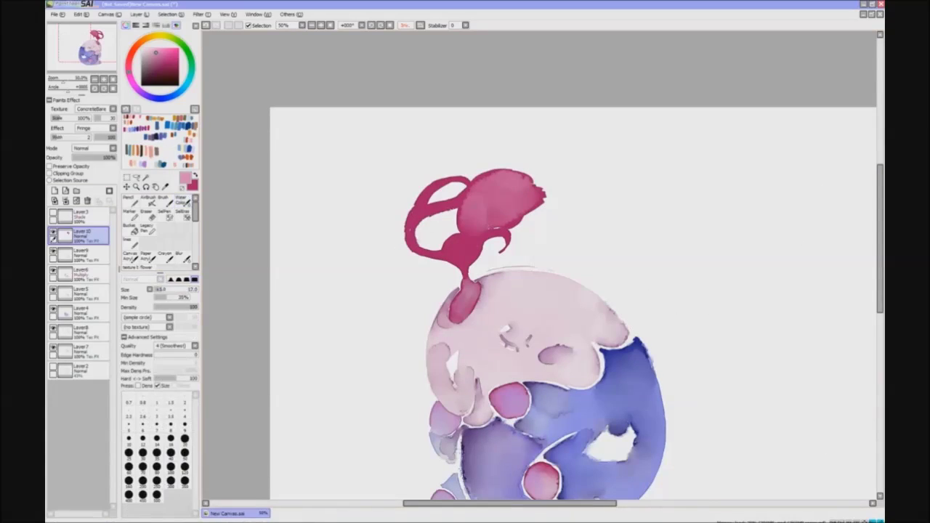
{"action": "key", "text": "bracketright"}
{"action": "key", "text": "bracketright"}
{"action": "key", "text": "bracketright"}
{"action": "key", "text": "bracketright"}
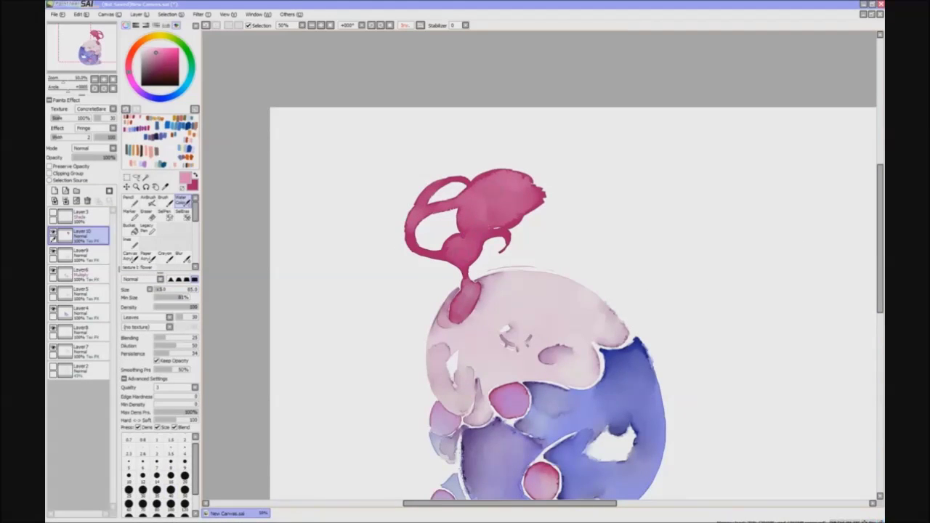
Clean up the crimson smoke with the Eraser and show Layer3's line art again
{"action": "key", "text": "e"}
{"action": "key", "text": "e"}
{"action": "key", "text": "x"}
{"action": "key", "text": "bracketleft"}
{"action": "key", "text": "bracketleft"}
{"action": "key", "text": "bracketleft"}
{"action": "key", "text": "bracketleft"}
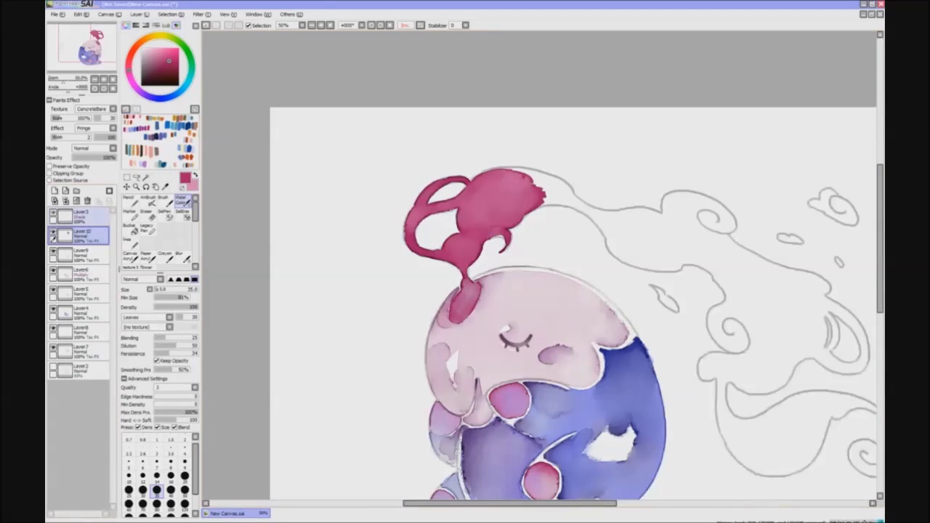
Extend the plume in crimson along the narrowing smoke trail at Airbrush size 22, leaving a white highlight near its upper edge
{"action": "key", "text": "h"}
{"action": "key", "text": "v"}
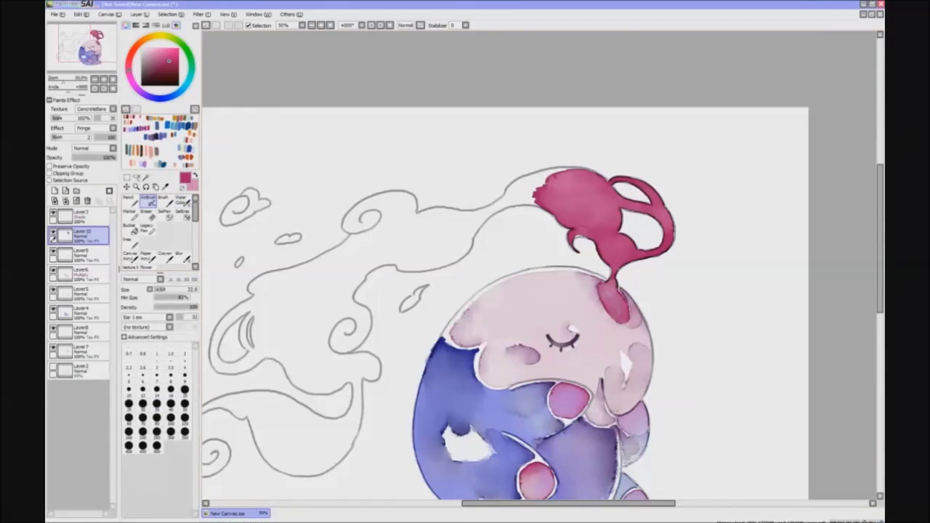
{"action": "left_click_drag", "start_coordinate": [531, 182], "coordinate": [487, 209]}
Blend pale pink into the centre of the plume and the lower smoke bulb with Water Color at size 100
{"action": "key", "text": "x"}
{"action": "key", "text": "b"}
{"action": "key", "text": "bracketright"}
{"action": "key", "text": "bracketright"}
{"action": "key", "text": "bracketright"}
{"action": "key", "text": "bracketright"}
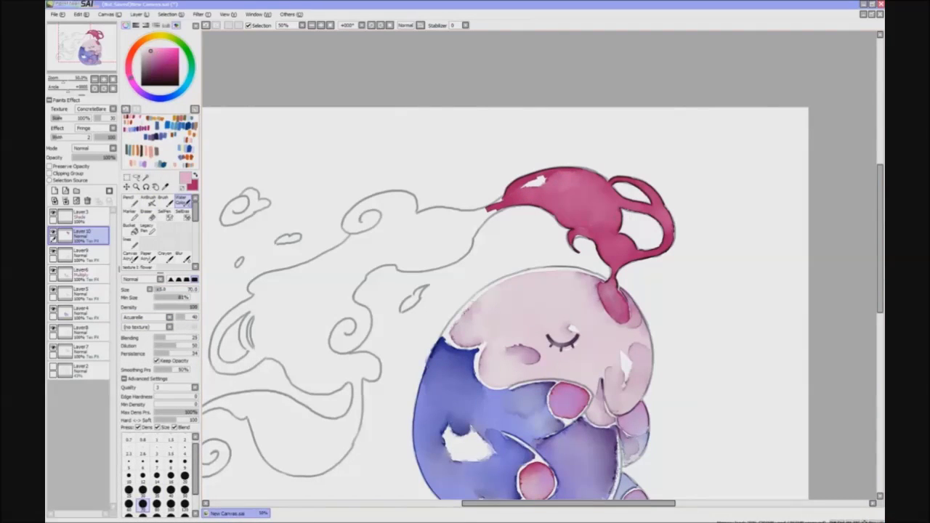
{"action": "key", "text": "bracketright"}
{"action": "key", "text": "bracketright"}
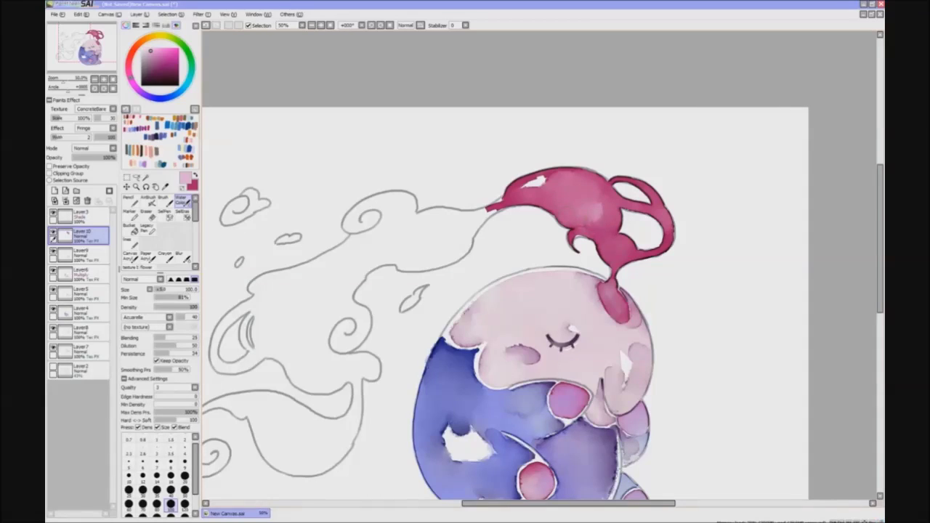
{"action": "left_click_drag", "start_coordinate": [619, 253], "coordinate": [610, 242]}
Hide Layer3's line art and blend pale pink into the smoke's looped rims with Water Color at size 40
{"action": "key", "text": "h"}
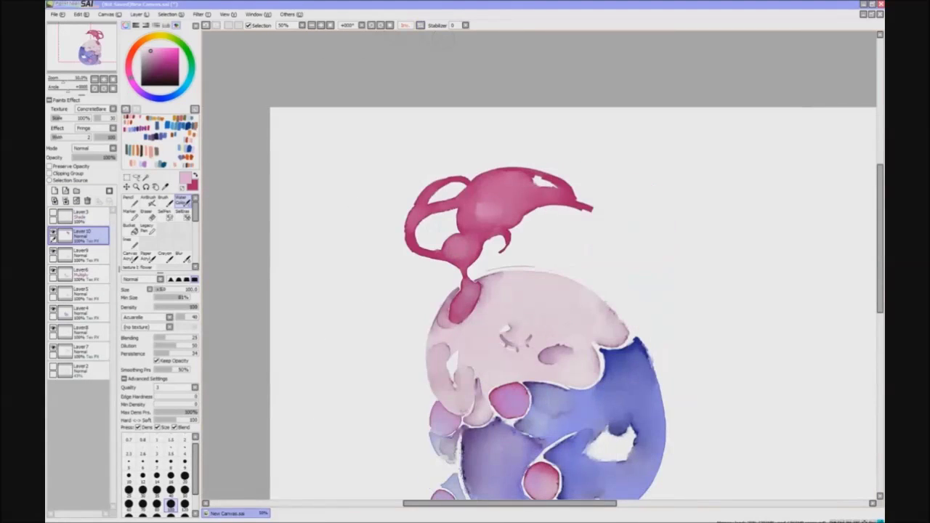
{"action": "key", "text": "bracketleft"}
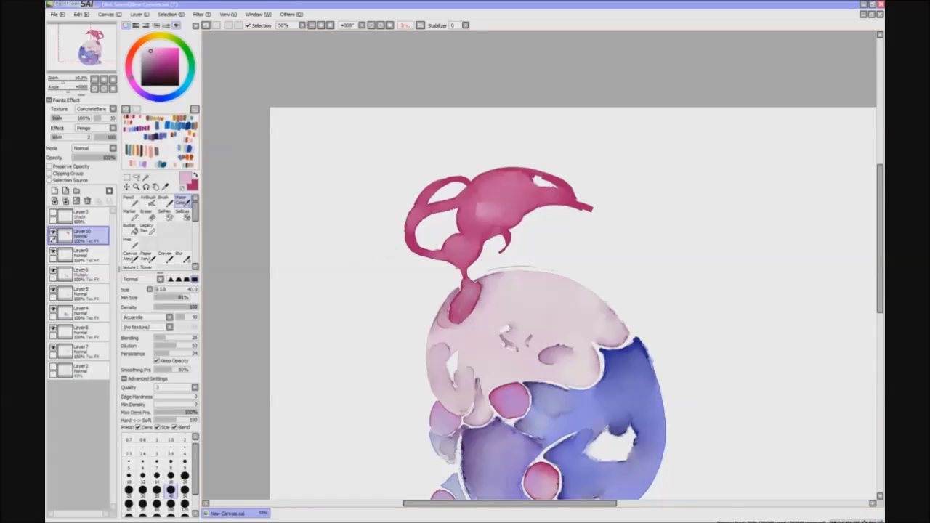
{"action": "left_click_drag", "start_coordinate": [426, 213], "coordinate": [443, 205]}
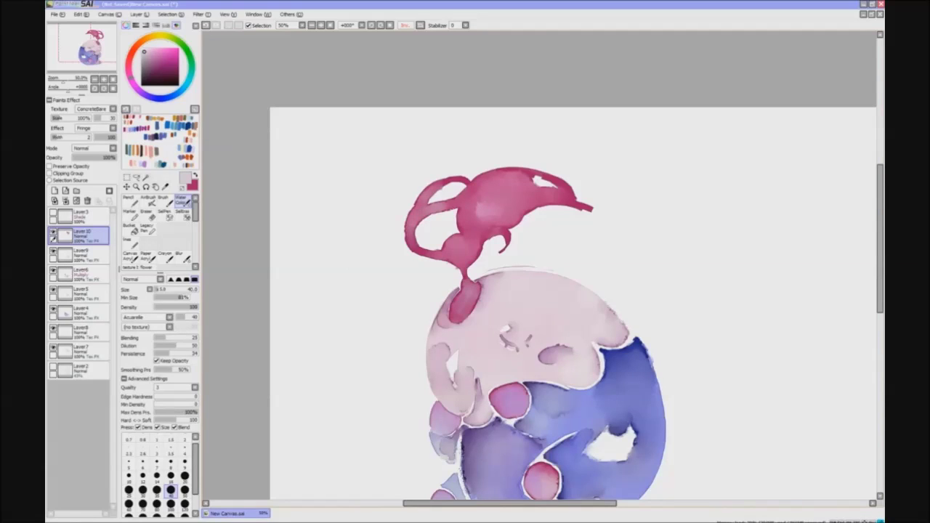
{"action": "key", "text": "minus"}
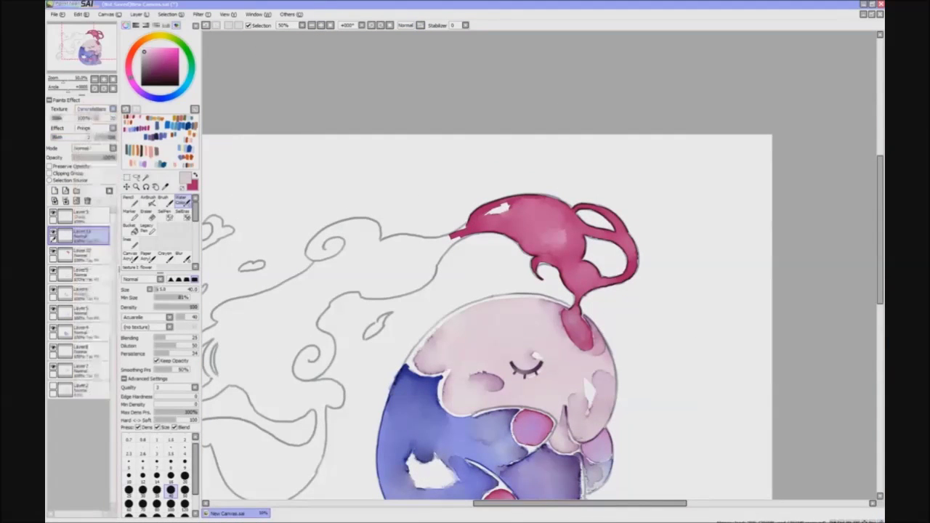
Paint the next stretch of the smoke trail in dark purple with the Airbrush at size 22 on Layer11
{"action": "left_click", "coordinate": [153, 73]}
{"action": "left_click", "coordinate": [148, 201]}
{"action": "mouse_move", "coordinate": [452, 236]}
{"action": "left_mouse_down"}
{"action": "mouse_move", "coordinate": [376, 245]}
{"action": "mouse_move", "coordinate": [407, 269]}
{"action": "mouse_move", "coordinate": [363, 295]}
{"action": "mouse_move", "coordinate": [429, 272]}
{"action": "mouse_move", "coordinate": [378, 251]}
{"action": "mouse_move", "coordinate": [435, 254]}
{"action": "mouse_move", "coordinate": [452, 240]}
{"action": "mouse_move", "coordinate": [445, 259]}
{"action": "left_mouse_up"}
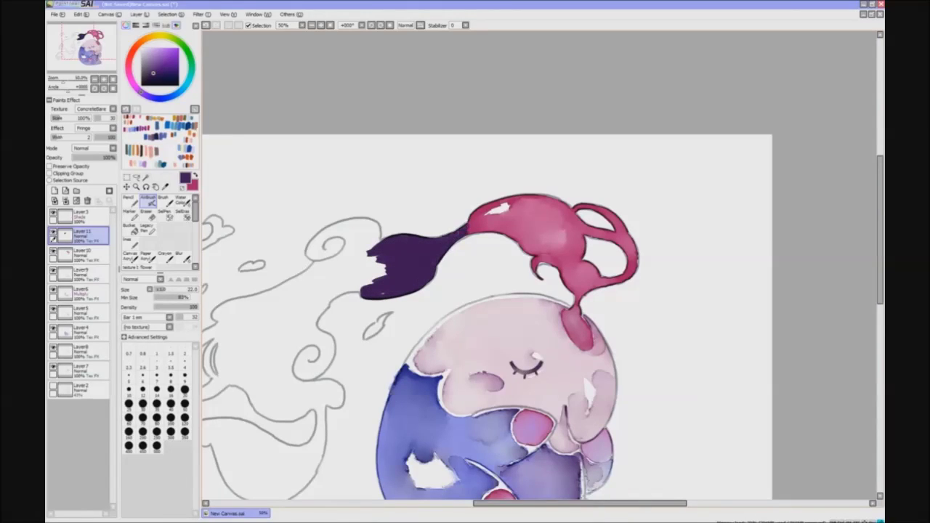
Erase Layer3's line art around the crimson smoke plume and its loops
{"action": "left_click", "coordinate": [80, 216]}
{"action": "key", "text": "e"}
{"action": "mouse_move", "coordinate": [509, 244]}
{"action": "left_mouse_down"}
{"action": "mouse_move", "coordinate": [552, 197]}
{"action": "mouse_move", "coordinate": [618, 222]}
{"action": "mouse_move", "coordinate": [571, 287]}
{"action": "left_mouse_up"}
{"action": "key", "text": "h"}
{"action": "key", "text": "h"}
{"action": "key", "text": "v"}
Blend the dark purple trail into the crimson plume in greyed purple on Layer11 with Water Color at size 30
{"action": "left_click", "coordinate": [80, 234]}
{"action": "key", "text": "c"}
{"action": "mouse_move", "coordinate": [476, 221]}
{"action": "left_mouse_down"}
{"action": "mouse_move", "coordinate": [494, 218]}
{"action": "mouse_move", "coordinate": [500, 233]}
{"action": "left_mouse_up"}
{"action": "key", "text": "bracketleft"}
{"action": "key", "text": "bracketleft"}
{"action": "key", "text": "bracketleft"}
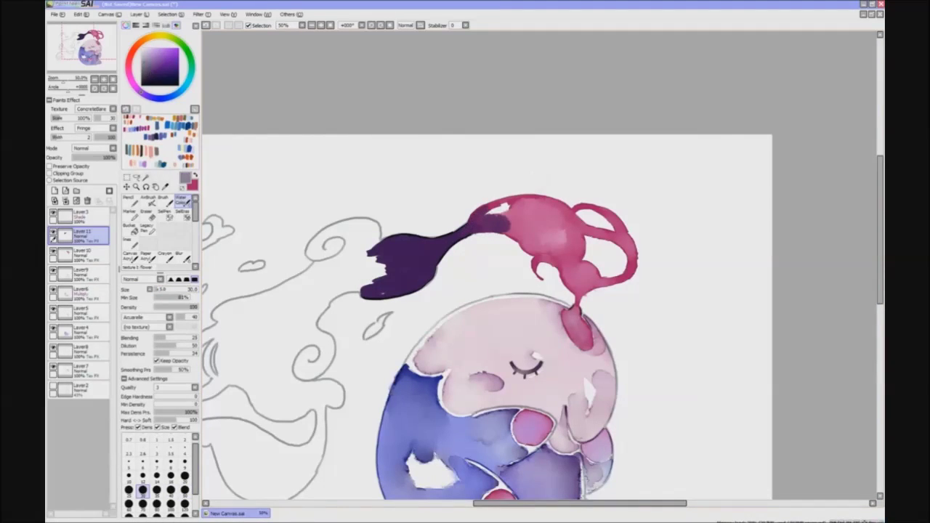
Shift the blending colour to grey-blue and soften the junction between the purple trail and the crimson plume
{"action": "left_click_drag", "start_coordinate": [141, 93], "coordinate": [170, 96]}
{"action": "mouse_move", "coordinate": [494, 222]}
{"action": "left_mouse_down"}
{"action": "mouse_move", "coordinate": [503, 225]}
{"action": "mouse_move", "coordinate": [455, 239]}
{"action": "left_mouse_up"}
{"action": "key", "text": "h"}
{"action": "key", "text": "h"}
{"action": "key", "text": "v"}
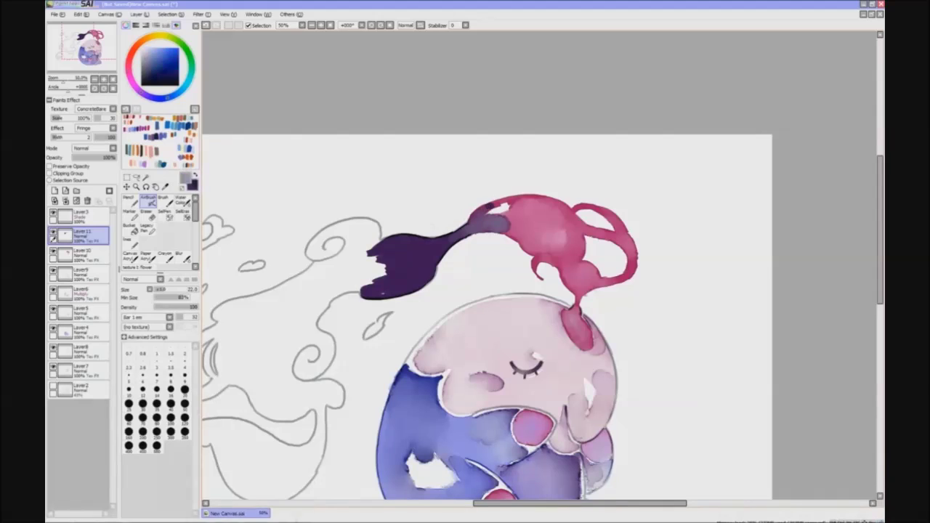
{"action": "key", "text": "c"}
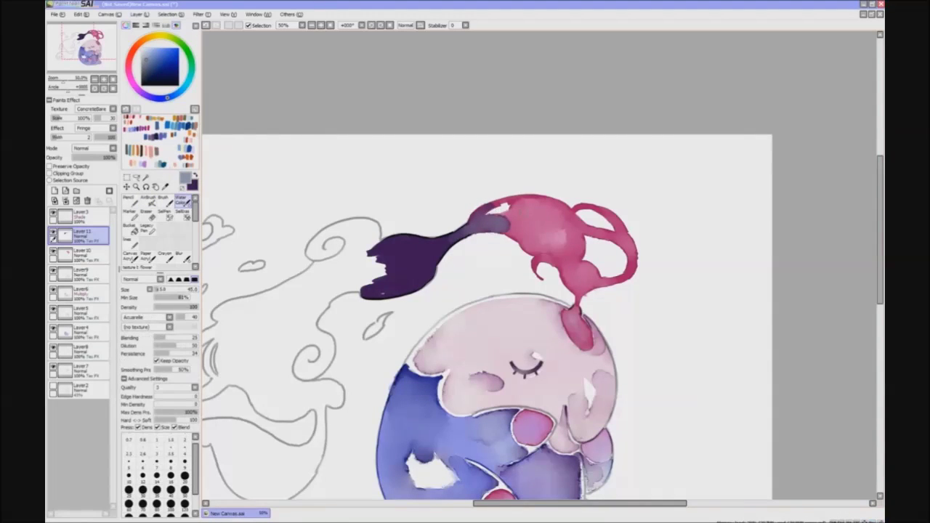
Add dark purple curls over the crimson plume with the Leaves Pencil at size 44, and soften them with Water Color down to size 20
{"action": "key", "text": "h"}
{"action": "key", "text": "n"}
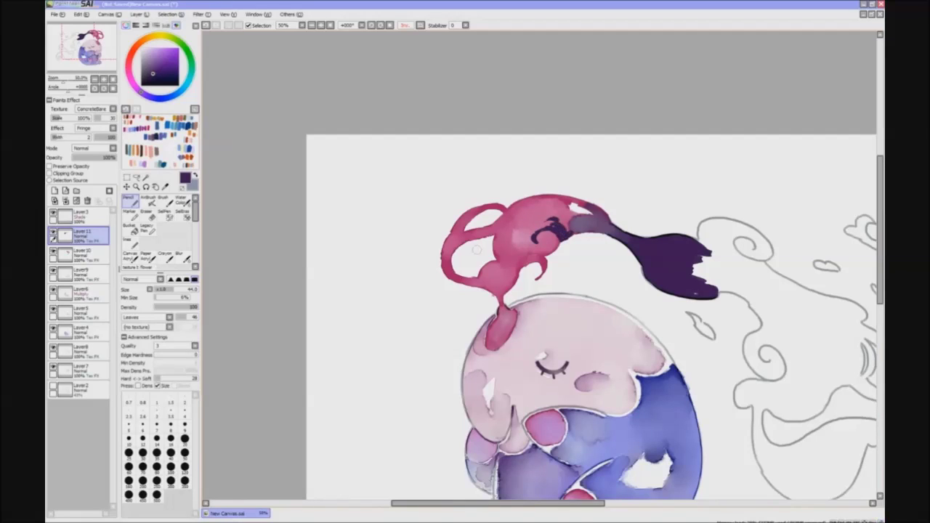
{"action": "key", "text": "c"}
{"action": "key", "text": "bracketleft"}
{"action": "key", "text": "bracketleft"}
{"action": "key", "text": "bracketleft"}
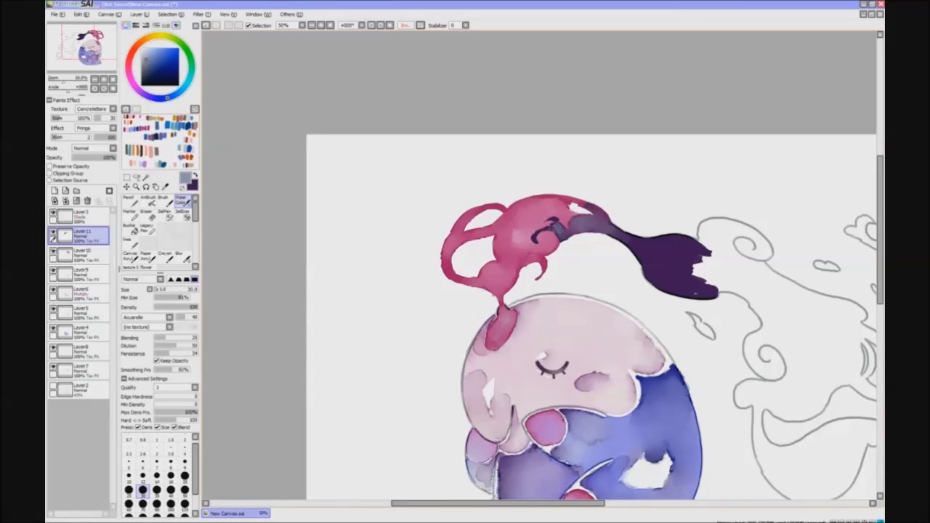
{"action": "key", "text": "bracketleft"}
{"action": "key", "text": "bracketleft"}
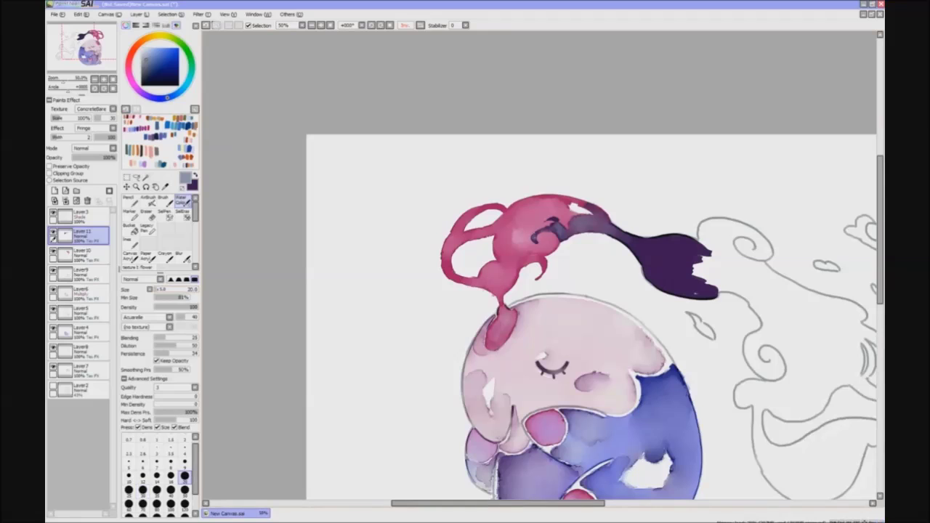
{"action": "key", "text": "h"}
{"action": "key", "text": "v"}
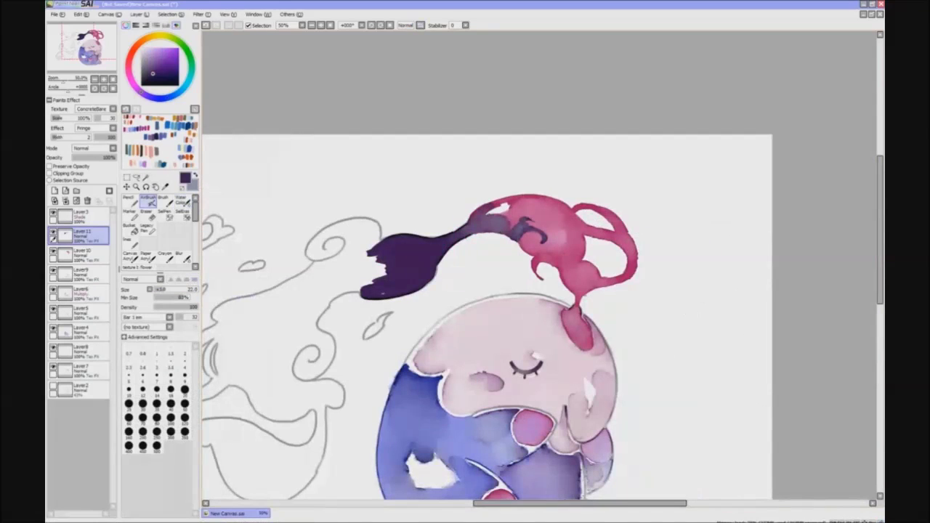
{"action": "key", "text": "c"}
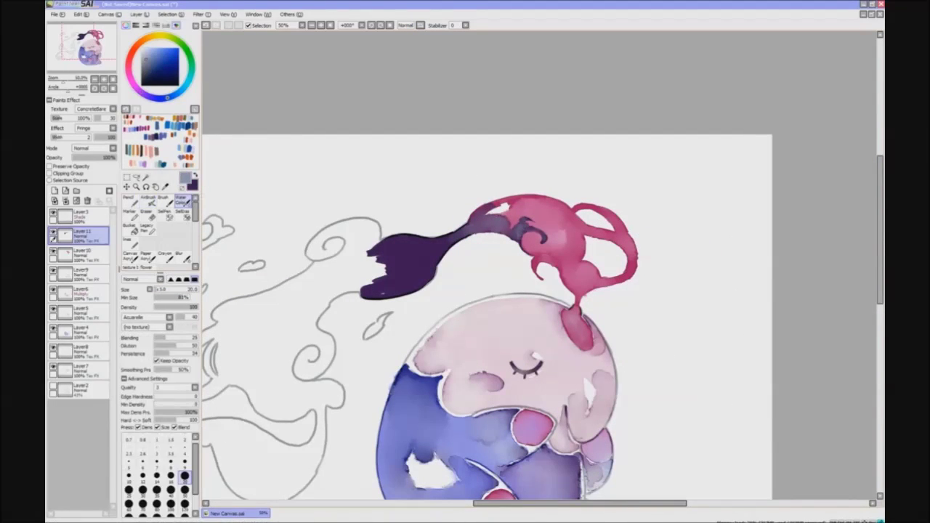
{"action": "key", "text": "h"}
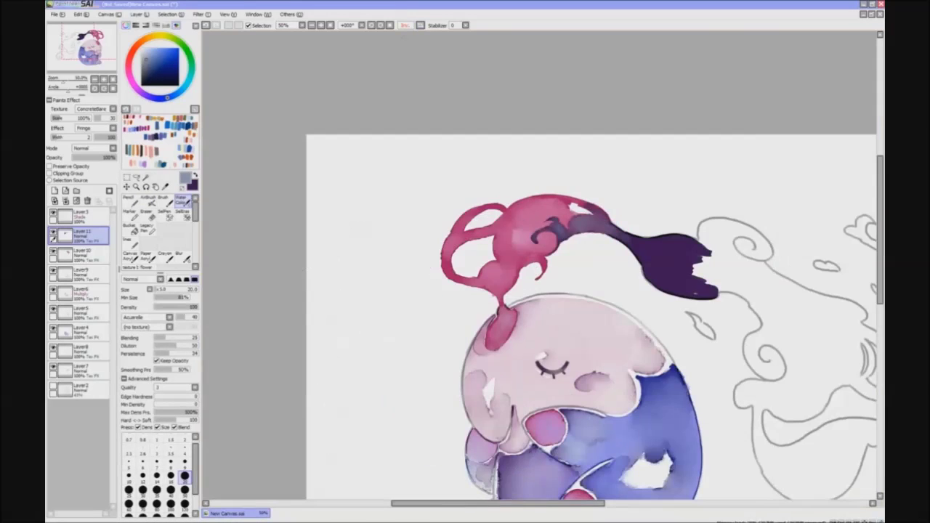
{"action": "key", "text": "h"}
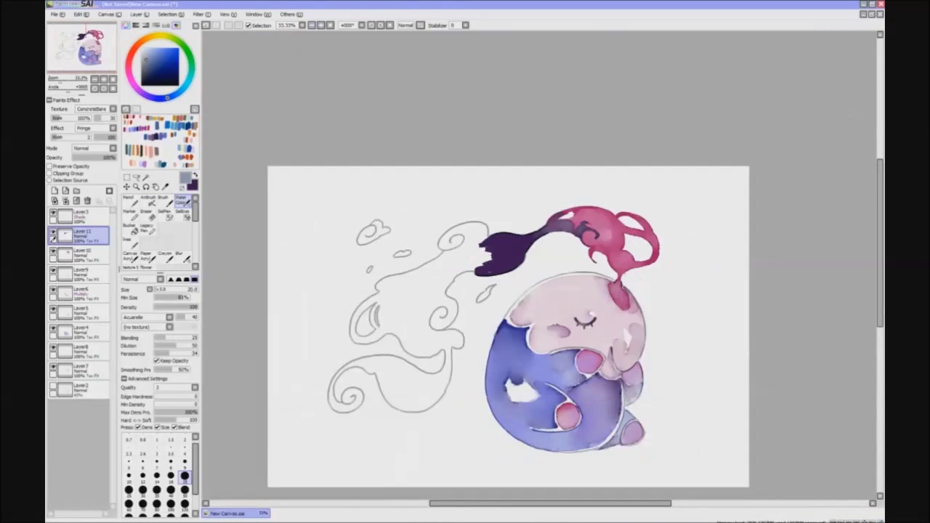
Outline and fill the spiral curl and adjoining trail in dark purple with the Airbrush at sizes 7 and 15, leaving the spiral line white
{"action": "key", "text": "a"}
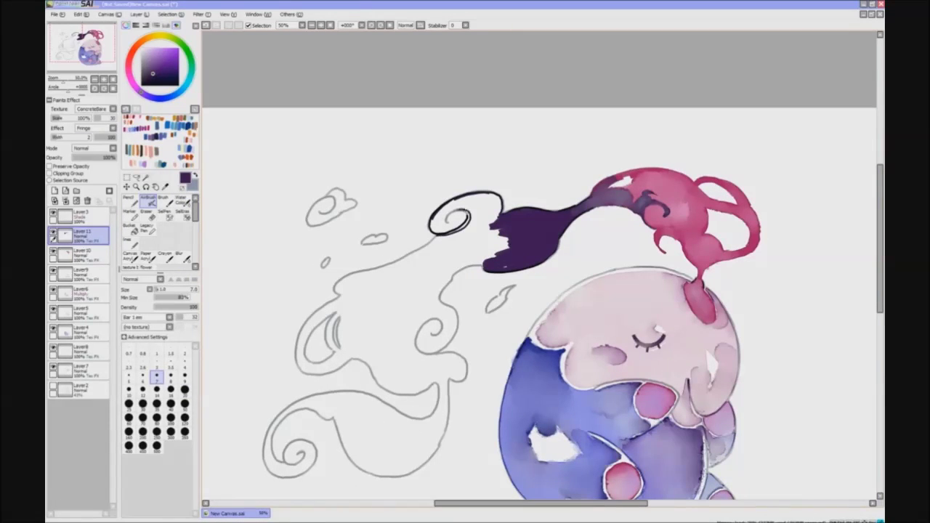
{"action": "key", "text": "e"}
{"action": "left_click_drag", "start_coordinate": [456, 218], "coordinate": [452, 216]}
{"action": "key", "text": "a"}
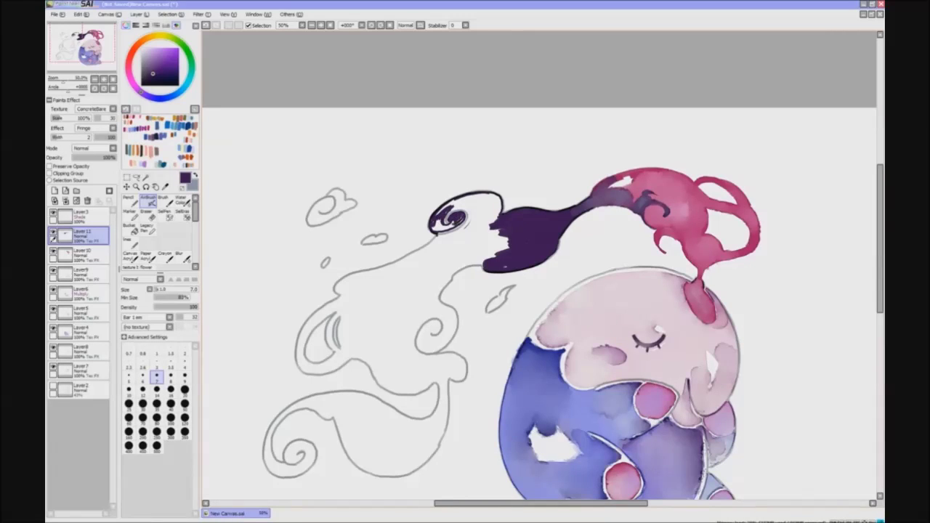
{"action": "mouse_move", "coordinate": [441, 215]}
{"action": "left_mouse_down"}
{"action": "mouse_move", "coordinate": [485, 199]}
{"action": "mouse_move", "coordinate": [478, 234]}
{"action": "mouse_move", "coordinate": [458, 212]}
{"action": "mouse_move", "coordinate": [444, 237]}
{"action": "mouse_move", "coordinate": [501, 247]}
{"action": "mouse_move", "coordinate": [450, 275]}
{"action": "mouse_move", "coordinate": [468, 262]}
{"action": "mouse_move", "coordinate": [414, 251]}
{"action": "mouse_move", "coordinate": [396, 263]}
{"action": "mouse_move", "coordinate": [429, 280]}
{"action": "left_mouse_up"}
{"action": "left_click", "coordinate": [80, 215]}
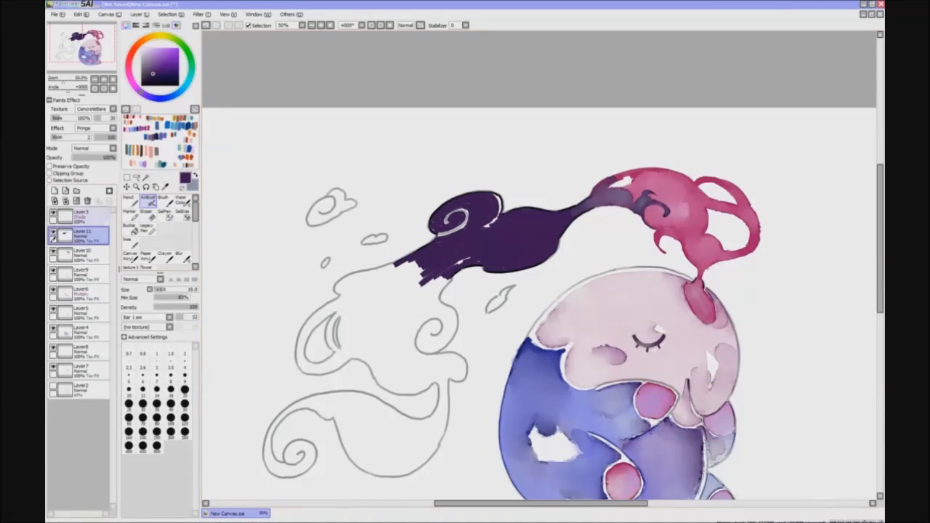
Blend grey-blue and muted pink into the purple bulge and trail with Water Color, using the Leaves shape at size 65
{"action": "left_click", "coordinate": [181, 198]}
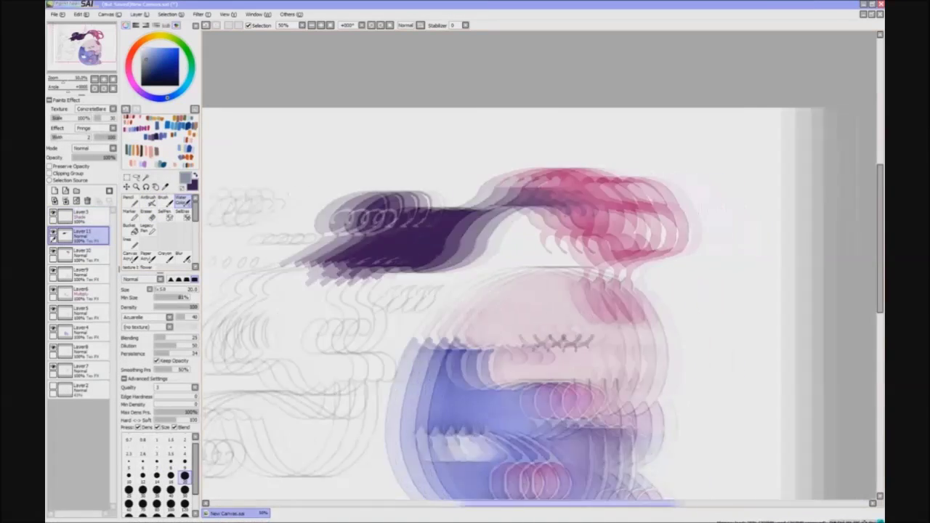
{"action": "mouse_move", "coordinate": [384, 237]}
{"action": "left_mouse_down"}
{"action": "mouse_move", "coordinate": [408, 257]}
{"action": "mouse_move", "coordinate": [374, 250]}
{"action": "mouse_move", "coordinate": [403, 218]}
{"action": "mouse_move", "coordinate": [428, 222]}
{"action": "left_mouse_up"}
{"action": "left_click", "coordinate": [146, 317]}
{"action": "left_click", "coordinate": [145, 378]}
{"action": "mouse_move", "coordinate": [386, 263]}
{"action": "left_mouse_down"}
{"action": "mouse_move", "coordinate": [349, 251]}
{"action": "mouse_move", "coordinate": [316, 256]}
{"action": "left_mouse_up"}
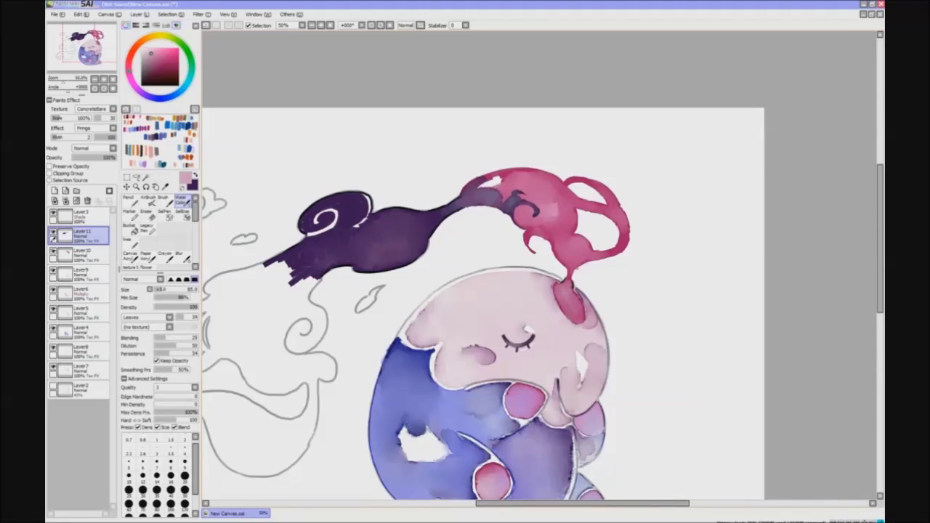
Hide Layer3's line art and soften the tip of the purple spiral curl in grey-blue with Water Color at size 35
{"action": "left_click", "coordinate": [52, 387]}
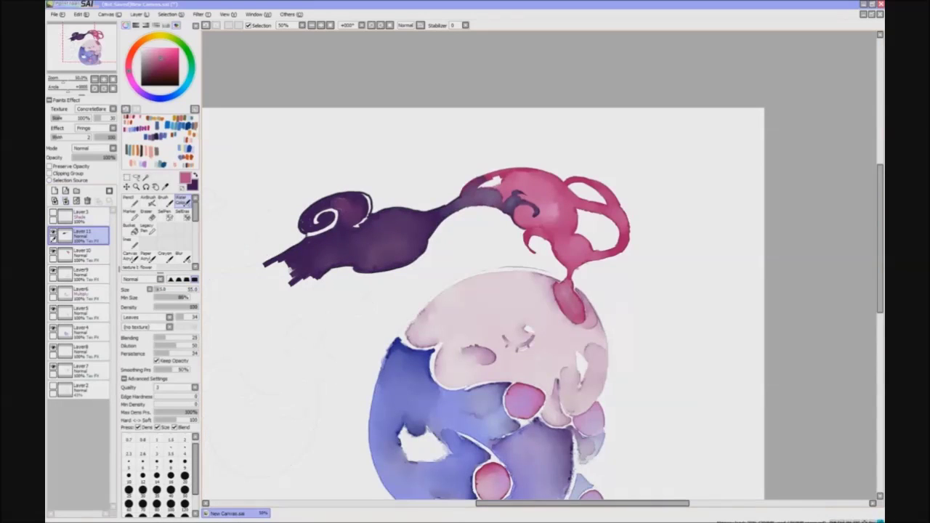
{"action": "key", "text": "e"}
{"action": "key", "text": "c"}
{"action": "key", "text": "]"}
{"action": "key", "text": "]"}
{"action": "key", "text": "]"}
{"action": "left_click", "coordinate": [324, 217], "text": "alt"}
{"action": "left_click_drag", "start_coordinate": [323, 222], "coordinate": [305, 231]}
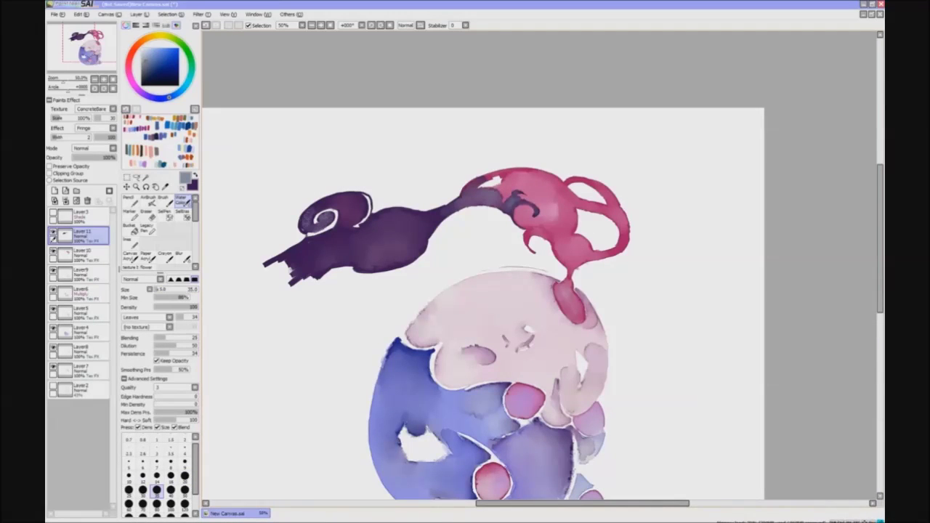
Blend soft grey-blue into the dark purple bulge of the smoke with Water Color at sizes 75 to 90
{"action": "key", "text": "h"}
{"action": "scroll", "coordinate": [465, 306], "scroll_direction": "right", "scroll_amount": 5}
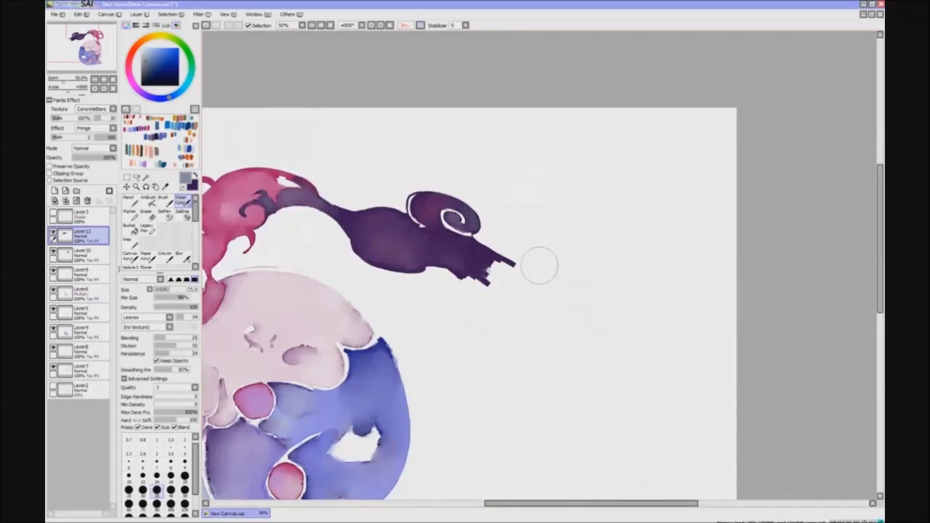
{"action": "key", "text": "["}
{"action": "key", "text": "["}
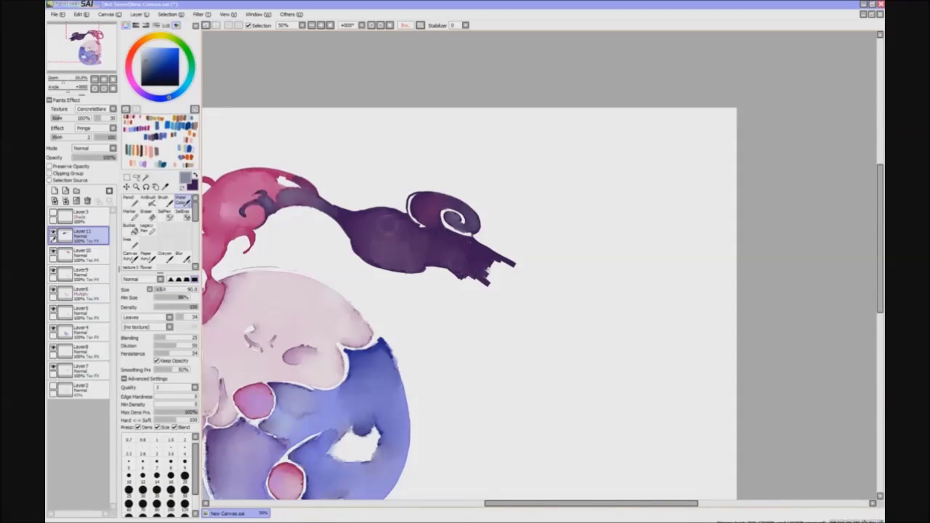
{"action": "key", "text": "bracketleft"}
{"action": "key", "text": "bracketleft"}
{"action": "key", "text": "bracketleft"}
{"action": "key", "text": "bracketleft"}
{"action": "key", "text": "bracketleft"}
Refine the purple smoke with a sampled muted purple in Water Color at size 35, and show Layer3's line art again
{"action": "left_click", "coordinate": [406, 208], "text": "alt"}
{"action": "key", "text": "h"}
{"action": "left_click_drag", "start_coordinate": [601, 225], "coordinate": [411, 230]}
{"action": "key", "text": "v"}
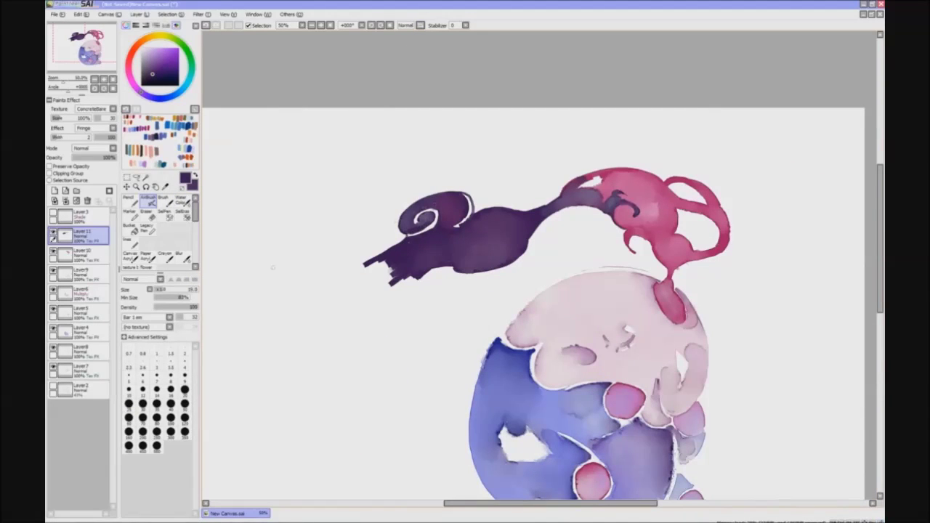
{"action": "key", "text": "c"}
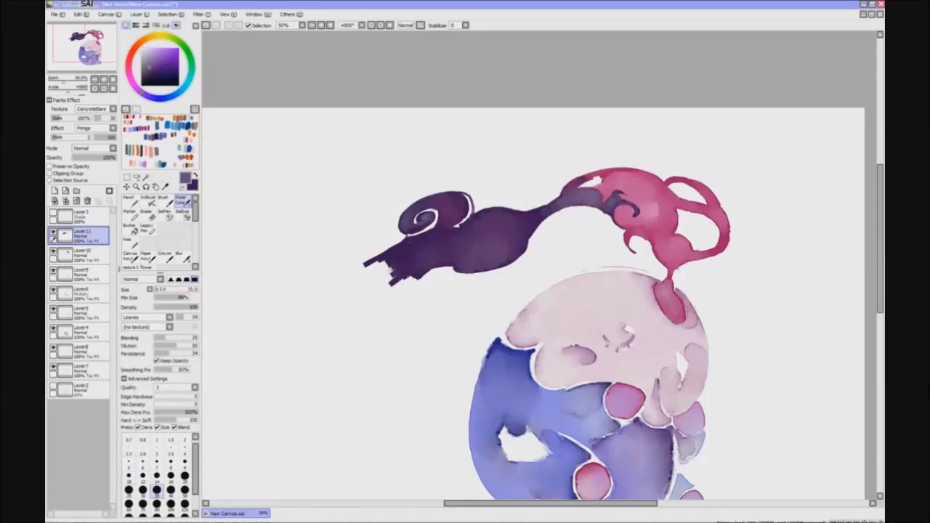
{"action": "key", "text": "x"}
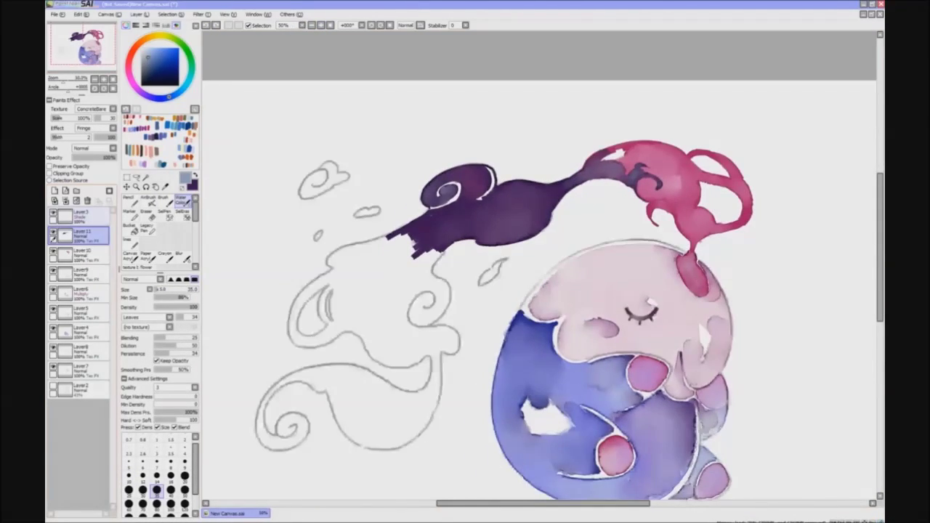
Fill the main area of the smoke section below the purple trail in magenta with the Airbrush on Layer10
{"action": "left_click", "coordinate": [80, 252]}
{"action": "key", "text": "v"}
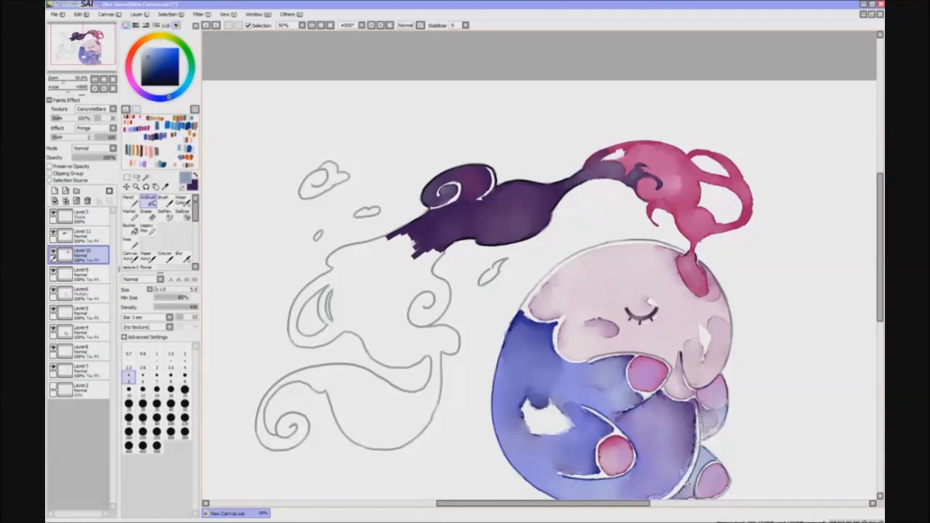
{"action": "left_click", "coordinate": [163, 64]}
{"action": "left_click_drag", "start_coordinate": [155, 289], "coordinate": [173, 289]}
{"action": "mouse_move", "coordinate": [342, 289]}
{"action": "left_mouse_down"}
{"action": "mouse_move", "coordinate": [377, 352]}
{"action": "mouse_move", "coordinate": [409, 356]}
{"action": "mouse_move", "coordinate": [387, 329]}
{"action": "mouse_move", "coordinate": [409, 255]}
{"action": "mouse_move", "coordinate": [381, 252]}
{"action": "mouse_move", "coordinate": [414, 240]}
{"action": "left_mouse_up"}
{"action": "mouse_move", "coordinate": [407, 273]}
{"action": "left_mouse_down"}
{"action": "mouse_move", "coordinate": [436, 251]}
{"action": "mouse_move", "coordinate": [418, 287]}
{"action": "mouse_move", "coordinate": [401, 294]}
{"action": "mouse_move", "coordinate": [407, 324]}
{"action": "left_mouse_up"}
{"action": "mouse_move", "coordinate": [418, 291]}
{"action": "left_mouse_down"}
{"action": "mouse_move", "coordinate": [367, 305]}
{"action": "mouse_move", "coordinate": [381, 247]}
{"action": "mouse_move", "coordinate": [413, 235]}
{"action": "left_mouse_up"}
Paint the outer loop, spiral curl and thin stem of the smoke in magenta at Airbrush sizes 8 and 15
{"action": "left_click", "coordinate": [170, 377]}
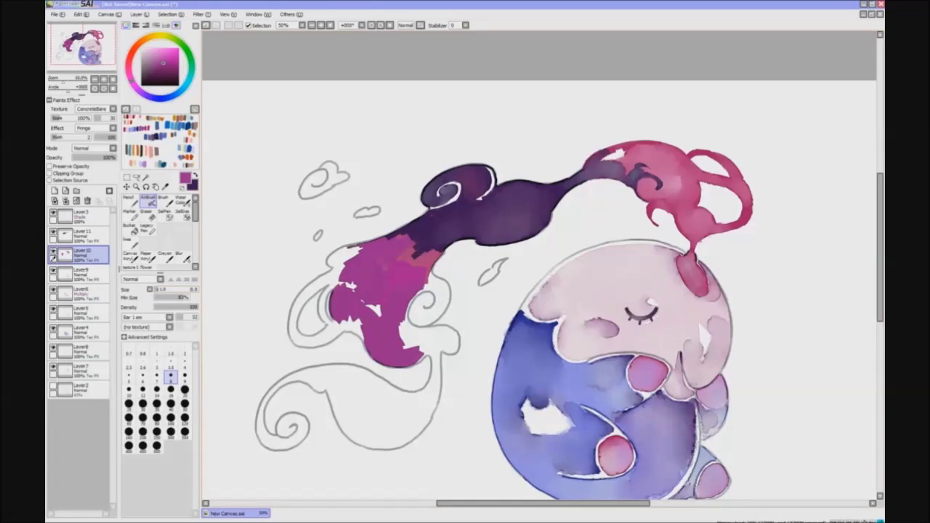
{"action": "mouse_move", "coordinate": [353, 248]}
{"action": "left_mouse_down"}
{"action": "mouse_move", "coordinate": [303, 297]}
{"action": "mouse_move", "coordinate": [338, 291]}
{"action": "left_mouse_up"}
{"action": "mouse_move", "coordinate": [314, 294]}
{"action": "left_mouse_down"}
{"action": "mouse_move", "coordinate": [290, 328]}
{"action": "mouse_move", "coordinate": [333, 285]}
{"action": "mouse_move", "coordinate": [321, 323]}
{"action": "mouse_move", "coordinate": [291, 338]}
{"action": "mouse_move", "coordinate": [335, 337]}
{"action": "mouse_move", "coordinate": [289, 326]}
{"action": "mouse_move", "coordinate": [350, 321]}
{"action": "mouse_move", "coordinate": [343, 327]}
{"action": "left_mouse_up"}
{"action": "left_click_drag", "start_coordinate": [353, 318], "coordinate": [362, 342]}
{"action": "left_click_drag", "start_coordinate": [418, 320], "coordinate": [403, 334]}
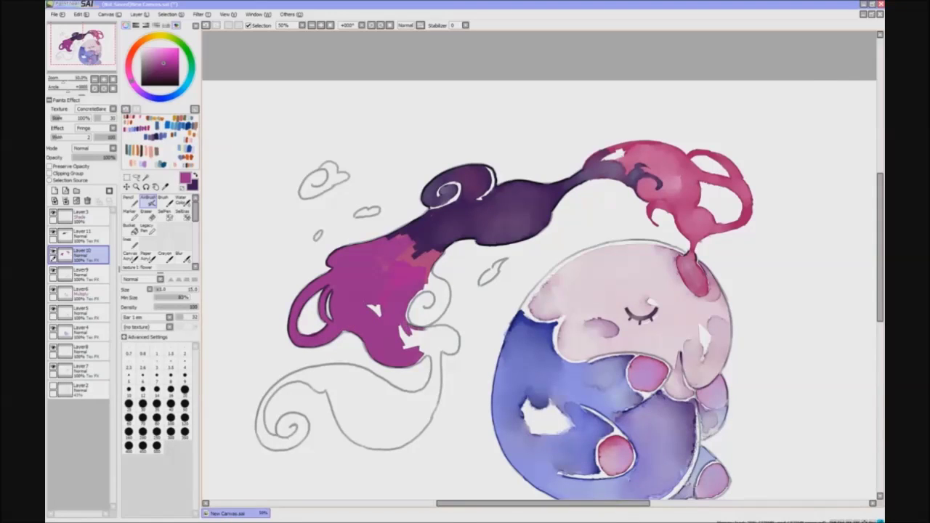
{"action": "mouse_move", "coordinate": [432, 277]}
{"action": "left_mouse_down"}
{"action": "mouse_move", "coordinate": [427, 288]}
{"action": "mouse_move", "coordinate": [447, 303]}
{"action": "mouse_move", "coordinate": [420, 326]}
{"action": "mouse_move", "coordinate": [429, 295]}
{"action": "mouse_move", "coordinate": [402, 337]}
{"action": "mouse_move", "coordinate": [455, 352]}
{"action": "mouse_move", "coordinate": [447, 343]}
{"action": "mouse_move", "coordinate": [421, 359]}
{"action": "mouse_move", "coordinate": [436, 401]}
{"action": "left_mouse_up"}
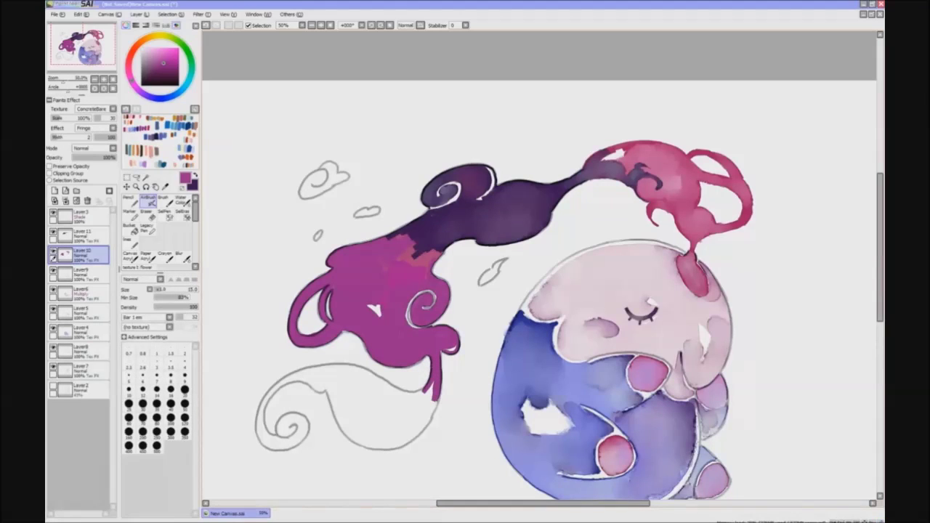
Hide Layer3's line art and blend pale pink into the upper magenta smoke with Water Color, using the Acuarelle shape
{"action": "left_click", "coordinate": [52, 212]}
{"action": "left_click", "coordinate": [181, 200]}
{"action": "left_click", "coordinate": [150, 50]}
{"action": "left_click", "coordinate": [163, 289]}
{"action": "mouse_move", "coordinate": [356, 262]}
{"action": "left_mouse_down"}
{"action": "mouse_move", "coordinate": [385, 280]}
{"action": "mouse_move", "coordinate": [400, 261]}
{"action": "mouse_move", "coordinate": [371, 273]}
{"action": "mouse_move", "coordinate": [363, 246]}
{"action": "mouse_move", "coordinate": [339, 280]}
{"action": "mouse_move", "coordinate": [389, 287]}
{"action": "mouse_move", "coordinate": [372, 298]}
{"action": "mouse_move", "coordinate": [399, 302]}
{"action": "left_mouse_up"}
{"action": "left_click", "coordinate": [145, 317]}
{"action": "left_click", "coordinate": [146, 363]}
{"action": "left_click", "coordinate": [156, 504]}
{"action": "left_click_drag", "start_coordinate": [399, 268], "coordinate": [393, 319]}
Blend pink into the magenta loop with Water Color at size 40 and into the lower bulge at size 65
{"action": "left_click", "coordinate": [184, 490]}
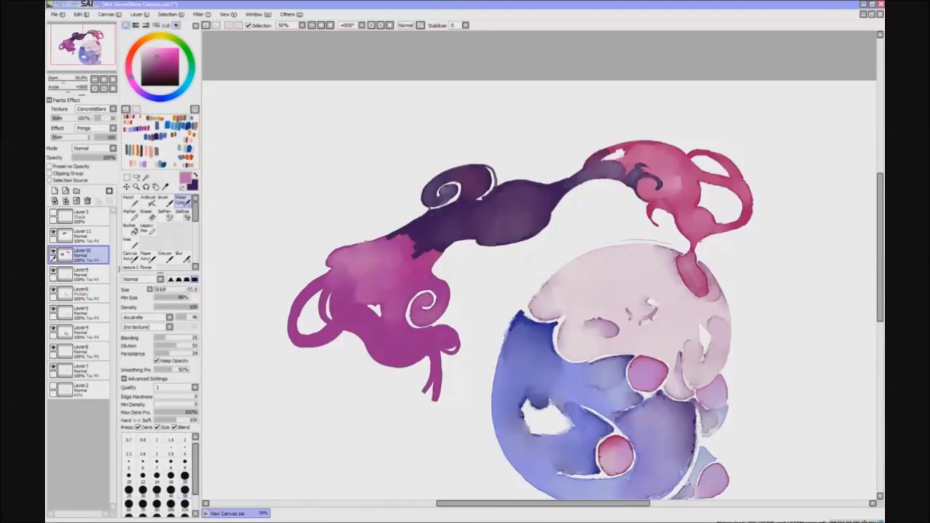
{"action": "left_click", "coordinate": [170, 490]}
{"action": "left_click_drag", "start_coordinate": [326, 287], "coordinate": [308, 282]}
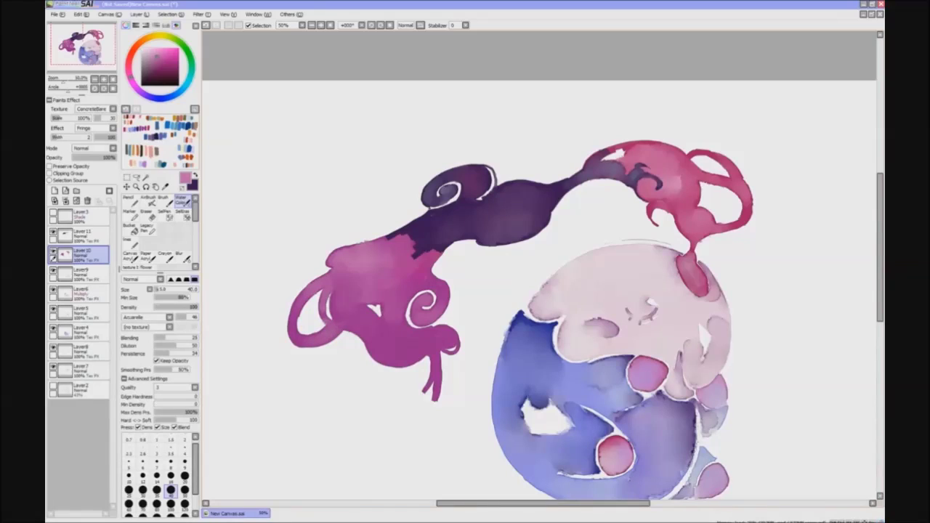
{"action": "mouse_move", "coordinate": [385, 336]}
{"action": "left_mouse_down"}
{"action": "mouse_move", "coordinate": [402, 350]}
{"action": "mouse_move", "coordinate": [399, 339]}
{"action": "mouse_move", "coordinate": [451, 331]}
{"action": "left_mouse_up"}
{"action": "left_click_drag", "start_coordinate": [428, 362], "coordinate": [436, 346]}
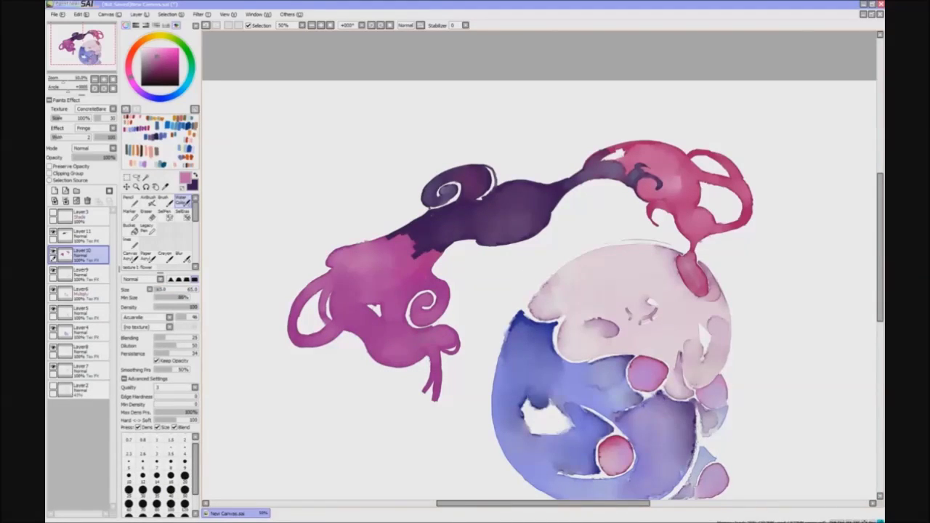
Extend the dark purple over the magenta smoke on Layer11 with small curls and Leaves Pencil splotches at size 64
{"action": "left_click", "coordinate": [80, 234]}
{"action": "left_click", "coordinate": [436, 222], "text": "alt"}
{"action": "mouse_move", "coordinate": [420, 227]}
{"action": "left_mouse_down"}
{"action": "mouse_move", "coordinate": [383, 268]}
{"action": "mouse_move", "coordinate": [391, 253]}
{"action": "mouse_move", "coordinate": [406, 270]}
{"action": "mouse_move", "coordinate": [379, 251]}
{"action": "mouse_move", "coordinate": [356, 254]}
{"action": "mouse_move", "coordinate": [403, 231]}
{"action": "left_mouse_up"}
{"action": "key", "text": "n"}
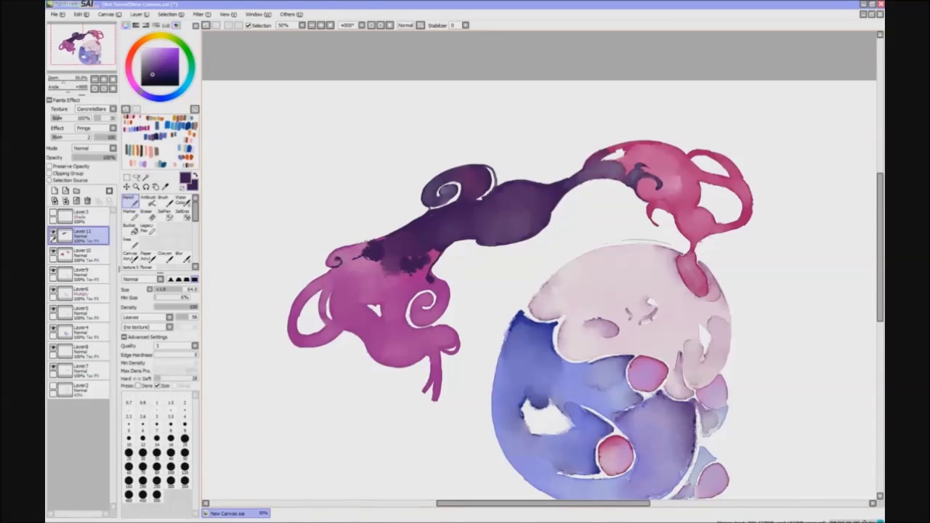
Soften the dark purple splotches over the magenta smoke with Water Color at size 130, then a smaller size 15
{"action": "key", "text": "c"}
{"action": "left_click", "coordinate": [441, 185], "text": "alt"}
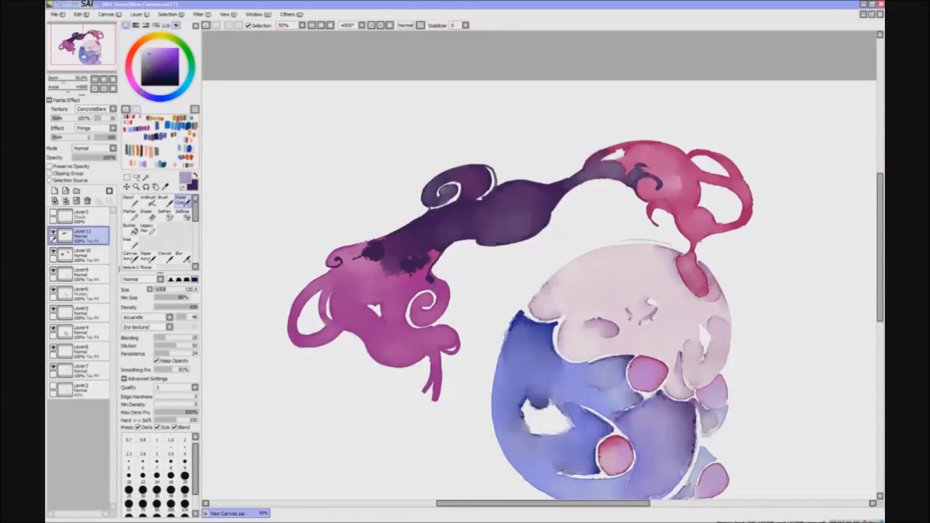
{"action": "mouse_move", "coordinate": [367, 255]}
{"action": "left_mouse_down"}
{"action": "mouse_move", "coordinate": [396, 243]}
{"action": "mouse_move", "coordinate": [425, 263]}
{"action": "left_mouse_up"}
{"action": "left_click", "coordinate": [429, 219], "text": "alt"}
{"action": "key", "text": "bracketleft"}
{"action": "key", "text": "x"}
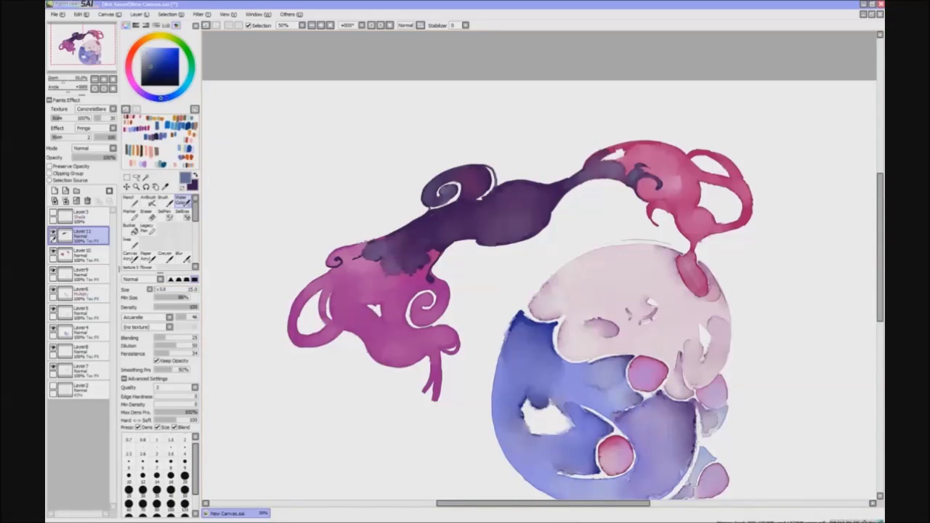
Set Water Color's shape to Leaves and blend the dark purple splotches over the magenta smoke at sizes 25 and 45
{"action": "key", "text": "bracketright"}
{"action": "key", "text": "bracketright"}
{"action": "key", "text": "bracketright"}
{"action": "key", "text": "bracketright"}
{"action": "left_click", "coordinate": [145, 317]}
{"action": "left_click", "coordinate": [142, 439]}
{"action": "key", "text": "bracketleft"}
{"action": "key", "text": "x"}
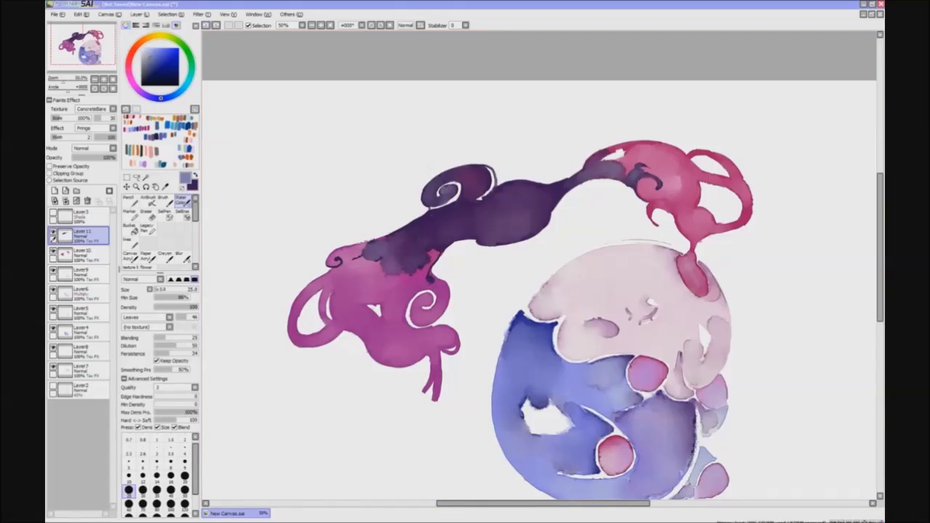
{"action": "key", "text": "bracketright"}
{"action": "key", "text": "bracketright"}
{"action": "key", "text": "bracketright"}
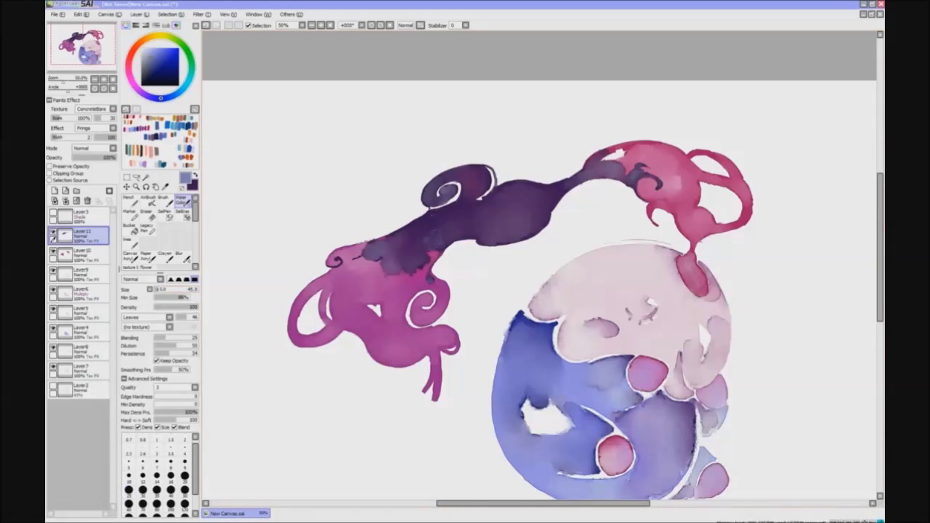
Touch up the ragged edges of the dark purple splotches with Water Color at size 25
{"action": "key", "text": "bracketleft"}
{"action": "key", "text": "bracketleft"}
{"action": "key", "text": "bracketleft"}
{"action": "key", "text": "bracketleft"}
{"action": "key", "text": "bracketleft"}
{"action": "key", "text": "bracketleft"}
{"action": "key", "text": "bracketleft"}
{"action": "key", "text": "bracketleft"}
{"action": "key", "text": "bracketleft"}
{"action": "key", "text": "bracketright"}
{"action": "key", "text": "bracketright"}
{"action": "key", "text": "bracketright"}
{"action": "key", "text": "bracketright"}
{"action": "key", "text": "bracketright"}
{"action": "left_click", "coordinate": [540, 265], "text": "alt"}
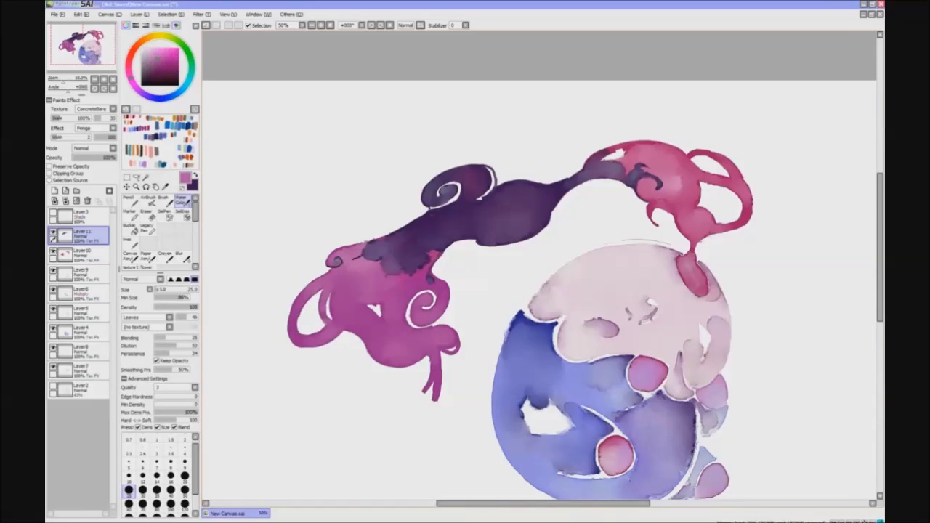
{"action": "key", "text": "h"}
{"action": "key", "text": "h"}
Paint sampled dark purple inside the magenta smoke's spiral curl with Pencil and blend it with Water Color at size 40
{"action": "left_click", "coordinate": [399, 235], "text": "alt"}
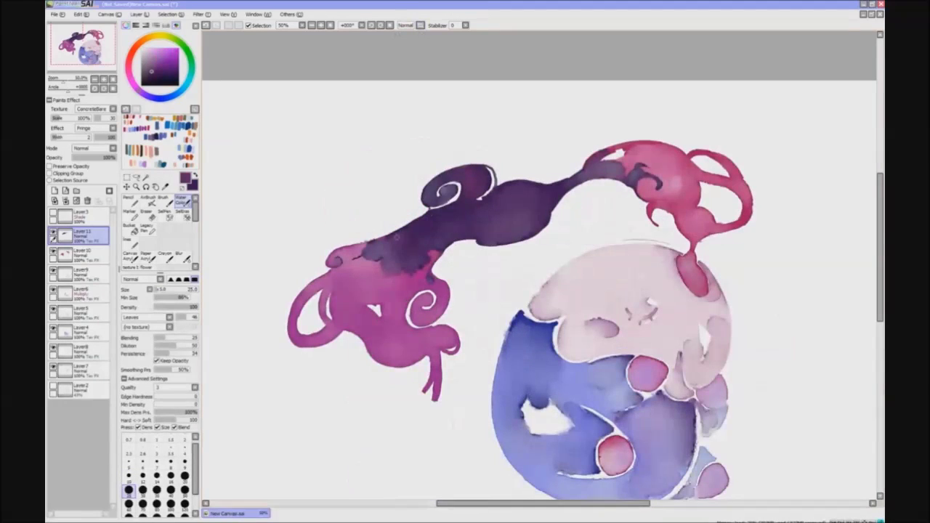
{"action": "key", "text": "n"}
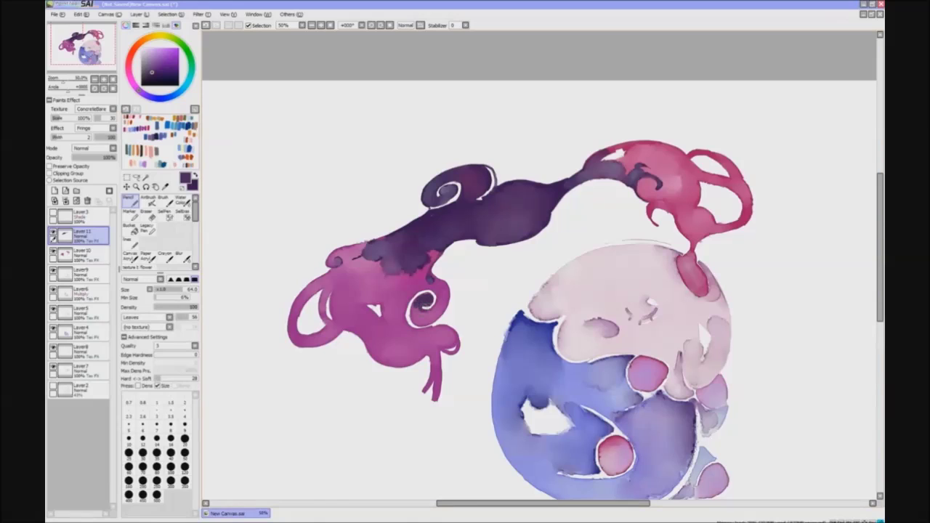
{"action": "key", "text": "v"}
{"action": "left_click", "coordinate": [422, 308], "text": "alt"}
{"action": "left_click", "coordinate": [419, 303], "text": "alt"}
{"action": "left_click_drag", "start_coordinate": [420, 298], "coordinate": [427, 304]}
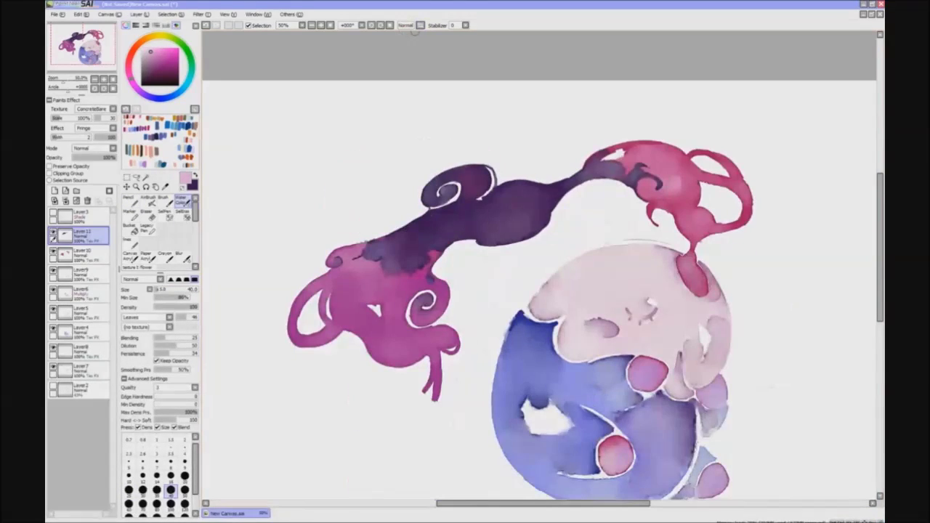
Shade the upper and inner sides of the magenta loop with dark purple and blend with Water Color at size 40
{"action": "key", "text": "x"}
{"action": "key", "text": "v"}
{"action": "mouse_move", "coordinate": [334, 293]}
{"action": "left_mouse_down"}
{"action": "mouse_move", "coordinate": [329, 323]}
{"action": "mouse_move", "coordinate": [322, 286]}
{"action": "mouse_move", "coordinate": [304, 309]}
{"action": "mouse_move", "coordinate": [319, 291]}
{"action": "mouse_move", "coordinate": [309, 294]}
{"action": "left_mouse_up"}
{"action": "key", "text": "x"}
{"action": "key", "text": "v"}
{"action": "key", "text": "x"}
{"action": "key", "text": "v"}
{"action": "key", "text": "x"}
{"action": "key", "text": "v"}
{"action": "left_click_drag", "start_coordinate": [311, 289], "coordinate": [302, 308]}
{"action": "key", "text": "v"}
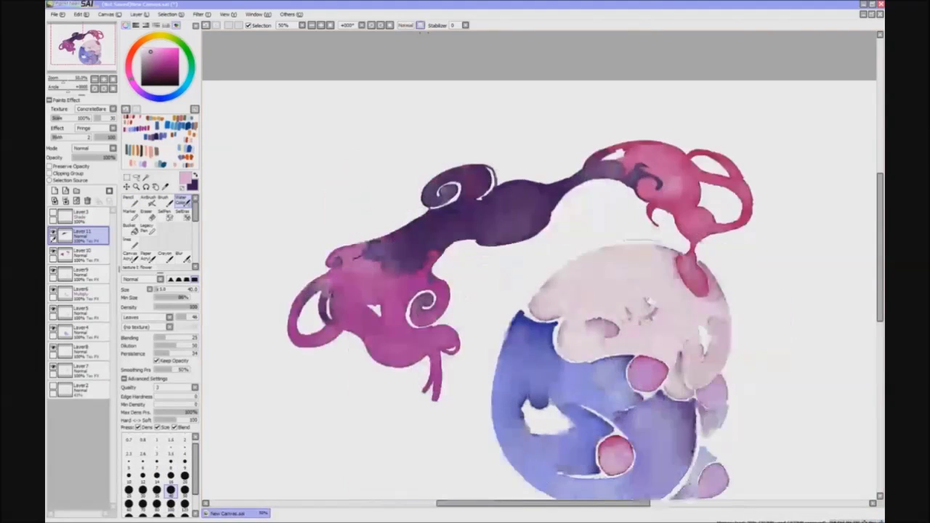
{"action": "key", "text": "x"}
{"action": "key", "text": "v"}
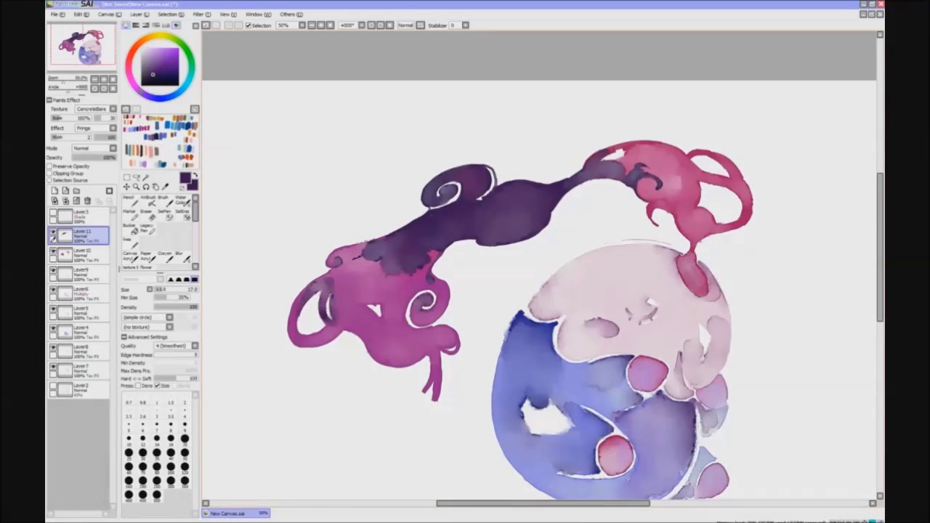
Paint dark purple along the magenta loop's outer lower edge and inner side, then blend it with Water Color at size 40
{"action": "key", "text": "c"}
{"action": "key", "text": "minus"}
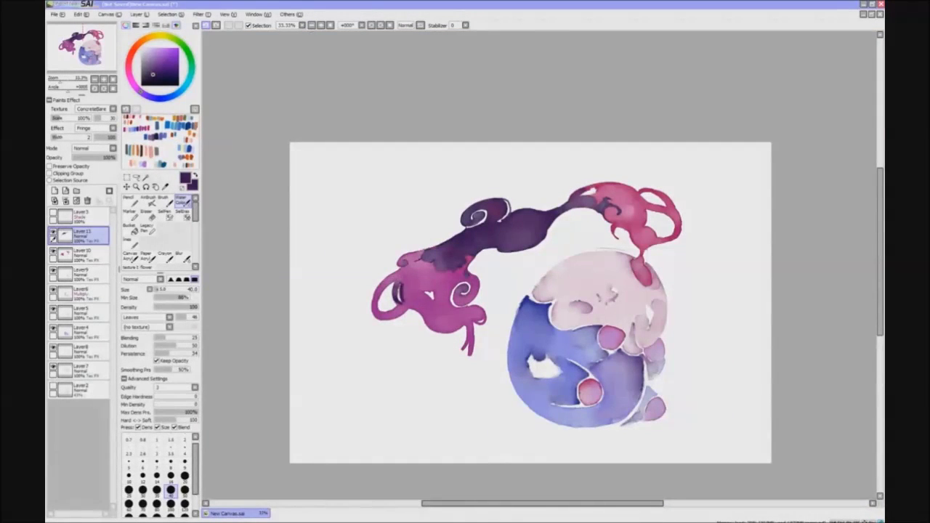
{"action": "key", "text": "plus"}
{"action": "key", "text": "n"}
{"action": "mouse_move", "coordinate": [300, 304]}
{"action": "left_mouse_down"}
{"action": "mouse_move", "coordinate": [292, 334]}
{"action": "mouse_move", "coordinate": [307, 346]}
{"action": "left_mouse_up"}
{"action": "mouse_move", "coordinate": [325, 296]}
{"action": "left_mouse_down"}
{"action": "mouse_move", "coordinate": [318, 316]}
{"action": "mouse_move", "coordinate": [296, 329]}
{"action": "mouse_move", "coordinate": [302, 346]}
{"action": "left_mouse_up"}
{"action": "key", "text": "c"}
{"action": "left_click", "coordinate": [313, 327], "text": "alt"}
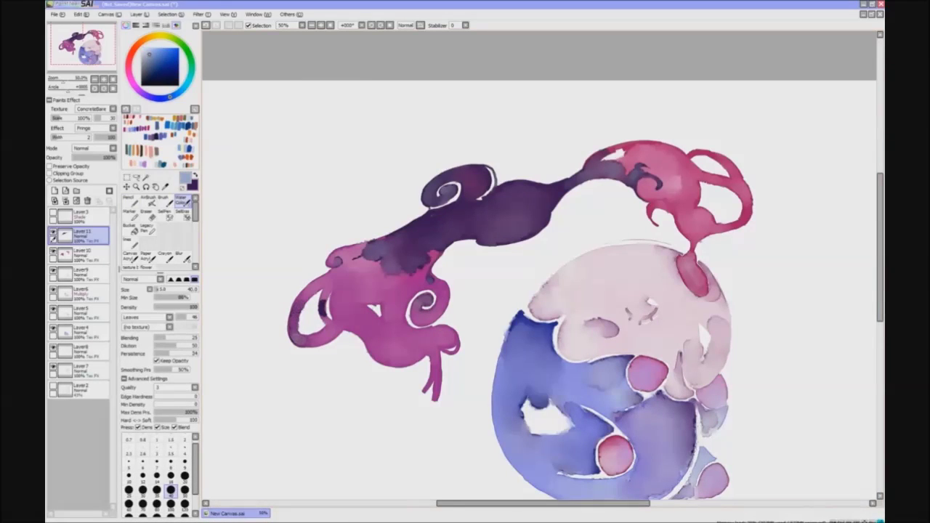
{"action": "left_click", "coordinate": [322, 305], "text": "alt"}
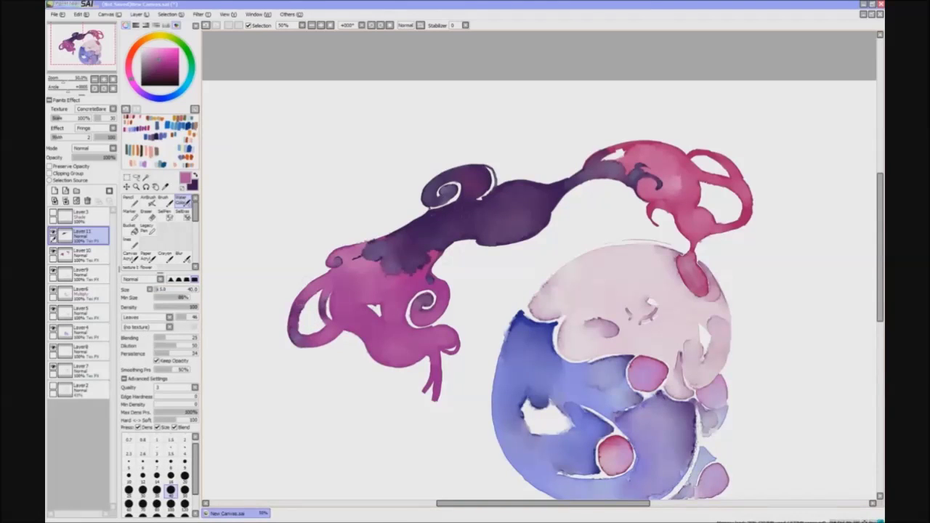
Paint dark purple splotches down the middle of the magenta smoke and soften them with Water Color at size 50
{"action": "key", "text": "n"}
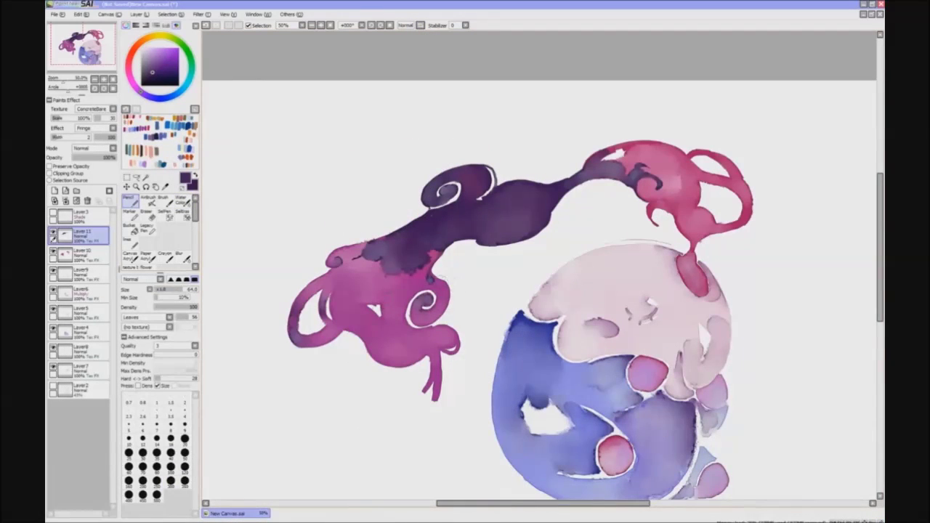
{"action": "key", "text": "v"}
{"action": "key", "text": "h"}
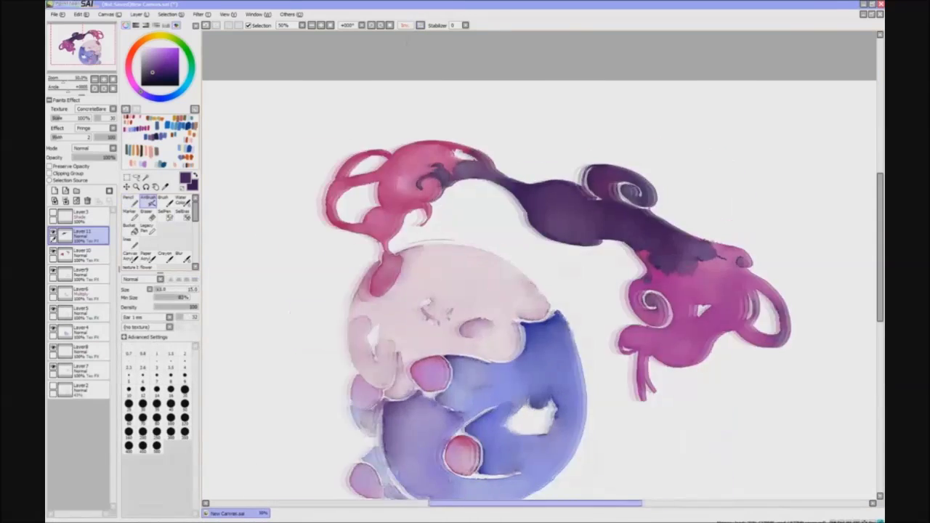
{"action": "key", "text": "minus"}
{"action": "key", "text": "minus"}
{"action": "key", "text": "plus"}
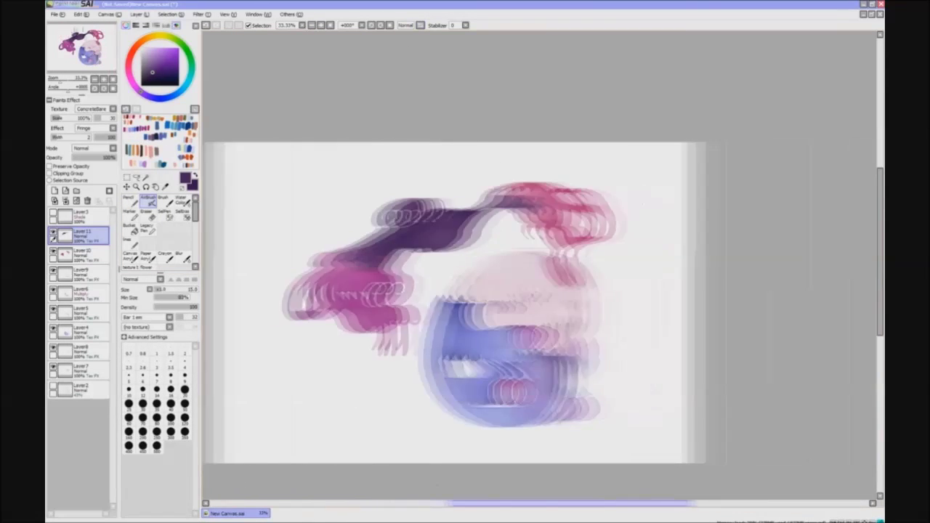
{"action": "key", "text": "h"}
{"action": "key", "text": "b"}
{"action": "mouse_move", "coordinate": [356, 288]}
{"action": "left_mouse_down"}
{"action": "mouse_move", "coordinate": [328, 299]}
{"action": "mouse_move", "coordinate": [356, 320]}
{"action": "mouse_move", "coordinate": [369, 269]}
{"action": "mouse_move", "coordinate": [362, 296]}
{"action": "mouse_move", "coordinate": [340, 298]}
{"action": "mouse_move", "coordinate": [355, 315]}
{"action": "left_mouse_up"}
{"action": "key", "text": "c"}
{"action": "left_click", "coordinate": [269, 250], "text": "alt"}
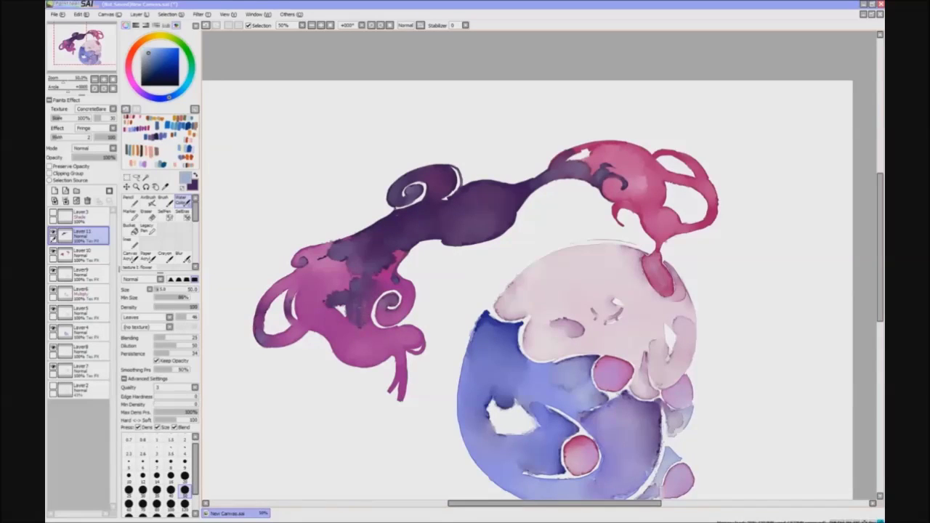
{"action": "left_click", "coordinate": [312, 25]}
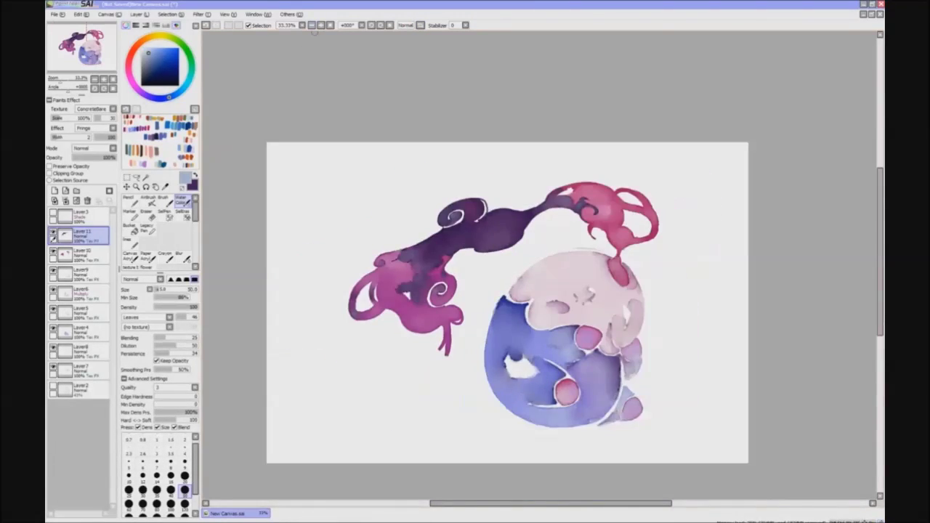
{"action": "mouse_move", "coordinate": [414, 290]}
{"action": "left_mouse_down"}
{"action": "mouse_move", "coordinate": [425, 275]}
{"action": "mouse_move", "coordinate": [415, 299]}
{"action": "mouse_move", "coordinate": [403, 284]}
{"action": "left_mouse_up"}
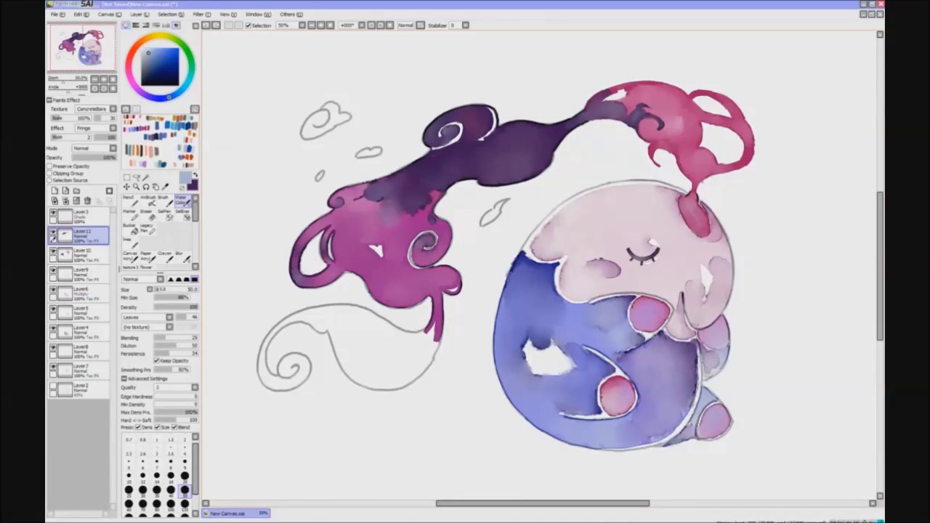
Create a new layer above Layer11 with the ConcreteBare texture and Fringe effect, and select AirBrush with a medium blue
{"action": "left_click", "coordinate": [94, 109]}
{"action": "left_click", "coordinate": [91, 200]}
{"action": "left_click", "coordinate": [148, 199]}
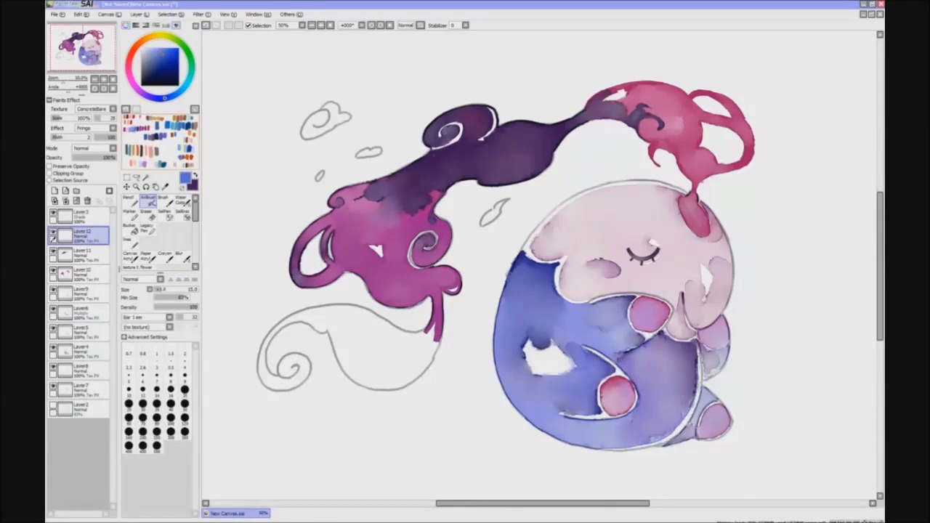
Paint the lowest smoke's spiral tip blue with AirBrush at size 8 and its curved tail at size 10
{"action": "left_click", "coordinate": [170, 375]}
{"action": "left_click_drag", "start_coordinate": [293, 363], "coordinate": [285, 372]}
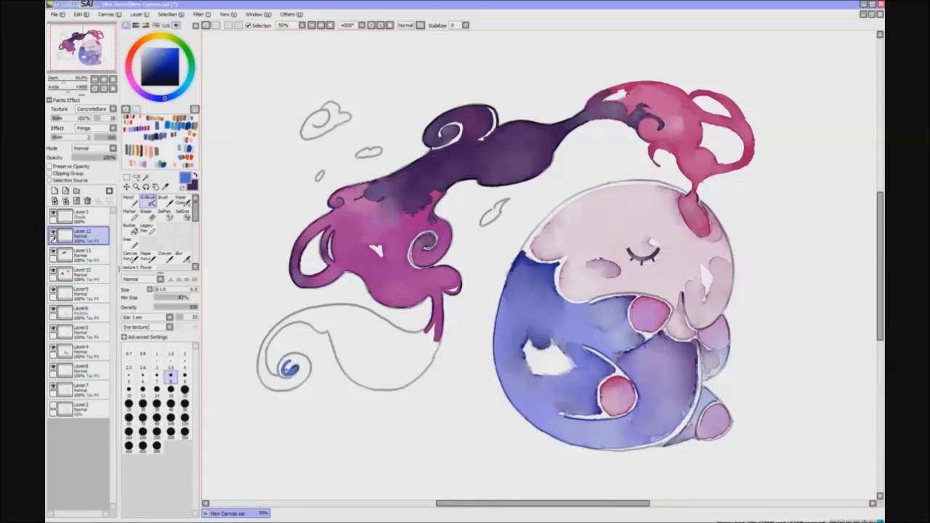
{"action": "mouse_move", "coordinate": [296, 361]}
{"action": "left_mouse_down"}
{"action": "mouse_move", "coordinate": [284, 381]}
{"action": "mouse_move", "coordinate": [311, 356]}
{"action": "mouse_move", "coordinate": [283, 386]}
{"action": "mouse_move", "coordinate": [263, 384]}
{"action": "mouse_move", "coordinate": [270, 391]}
{"action": "left_mouse_up"}
{"action": "left_click", "coordinate": [129, 389]}
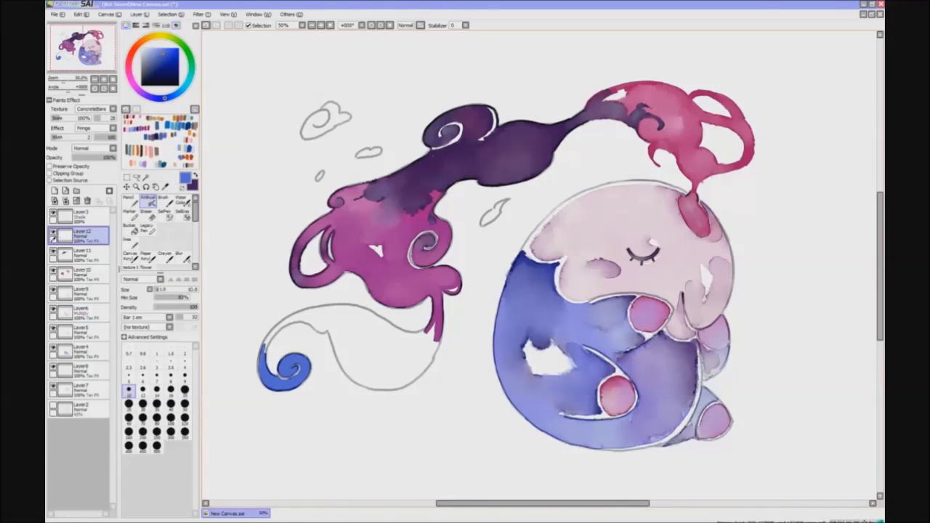
{"action": "mouse_move", "coordinate": [272, 342]}
{"action": "left_mouse_down"}
{"action": "mouse_move", "coordinate": [291, 319]}
{"action": "mouse_move", "coordinate": [323, 313]}
{"action": "left_mouse_up"}
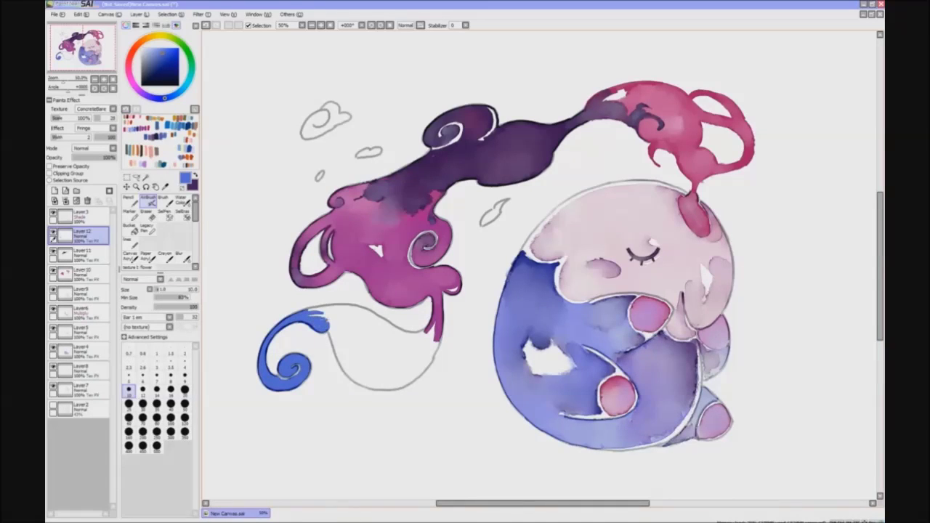
Fill the lowest smoke's large bulb and its neck up to the magenta smoke with blue, enlarging AirBrush to size 52
{"action": "key", "text": "h"}
{"action": "mouse_move", "coordinate": [510, 309]}
{"action": "left_mouse_down"}
{"action": "mouse_move", "coordinate": [455, 311]}
{"action": "mouse_move", "coordinate": [428, 325]}
{"action": "mouse_move", "coordinate": [441, 332]}
{"action": "mouse_move", "coordinate": [404, 342]}
{"action": "mouse_move", "coordinate": [376, 325]}
{"action": "mouse_move", "coordinate": [402, 353]}
{"action": "mouse_move", "coordinate": [485, 341]}
{"action": "mouse_move", "coordinate": [481, 367]}
{"action": "left_mouse_up"}
{"action": "key", "text": "n"}
{"action": "left_click_drag", "start_coordinate": [439, 338], "coordinate": [484, 380]}
{"action": "key", "text": "v"}
{"action": "mouse_move", "coordinate": [396, 348]}
{"action": "left_mouse_down"}
{"action": "mouse_move", "coordinate": [384, 382]}
{"action": "mouse_move", "coordinate": [447, 388]}
{"action": "mouse_move", "coordinate": [435, 389]}
{"action": "left_mouse_up"}
{"action": "left_click_drag", "start_coordinate": [480, 349], "coordinate": [466, 378]}
{"action": "left_click_drag", "start_coordinate": [157, 290], "coordinate": [177, 289]}
{"action": "left_click_drag", "start_coordinate": [422, 343], "coordinate": [392, 378]}
{"action": "mouse_move", "coordinate": [396, 356]}
{"action": "left_mouse_down"}
{"action": "mouse_move", "coordinate": [450, 386]}
{"action": "mouse_move", "coordinate": [454, 374]}
{"action": "left_mouse_up"}
{"action": "left_click_drag", "start_coordinate": [465, 364], "coordinate": [452, 360]}
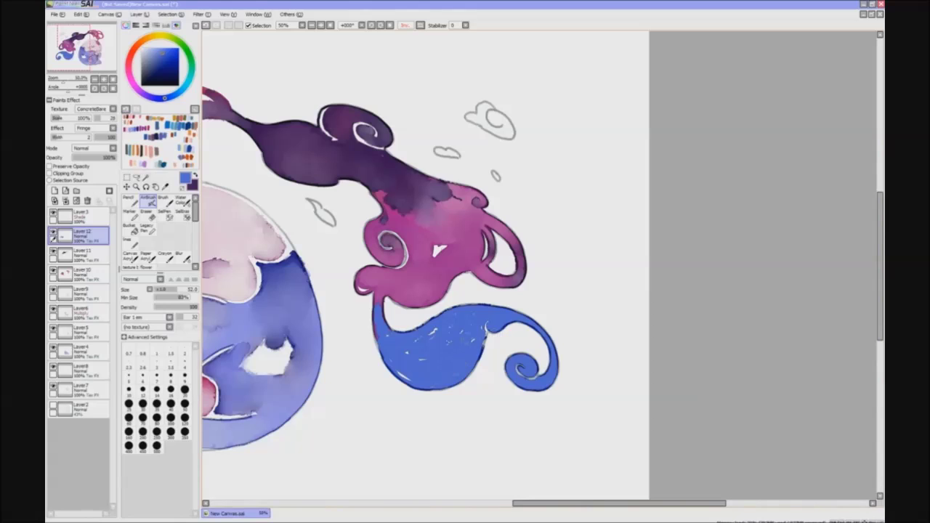
Erase Layer3's line art around the coloured smoke with Eraser at size 100 and choose a dark blue
{"action": "left_click", "coordinate": [80, 214]}
{"action": "key", "text": "e"}
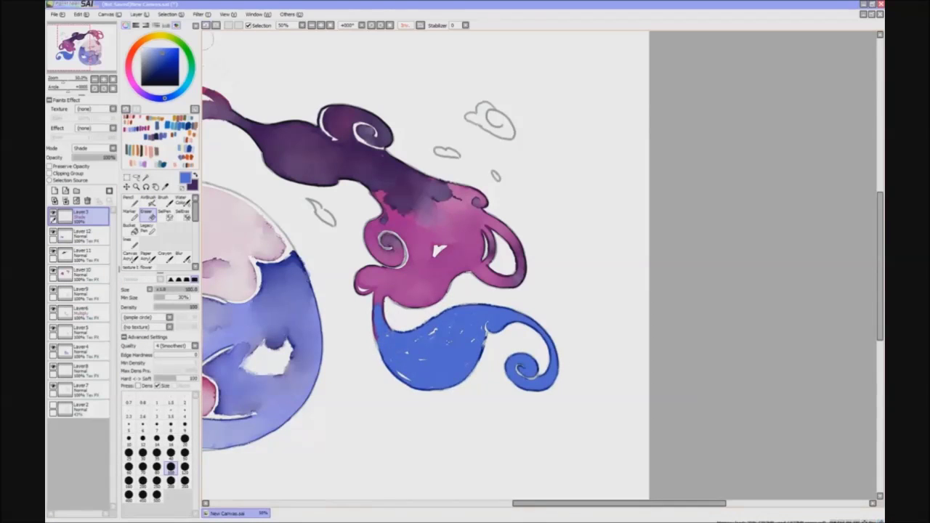
{"action": "left_click", "coordinate": [160, 69]}
{"action": "mouse_move", "coordinate": [447, 287]}
{"action": "left_mouse_down"}
{"action": "mouse_move", "coordinate": [502, 211]}
{"action": "mouse_move", "coordinate": [298, 116]}
{"action": "mouse_move", "coordinate": [367, 208]}
{"action": "left_mouse_up"}
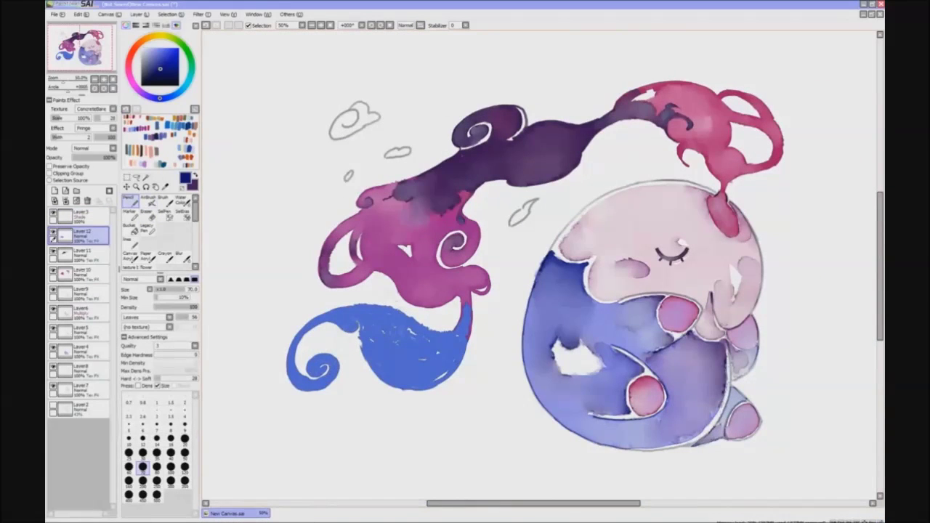
Add a dark blue Leaves splotch on Layer12 where the tail meets the bulb with Pencil at size 70, and blend it
{"action": "left_click_drag", "start_coordinate": [351, 327], "coordinate": [335, 324]}
{"action": "key", "text": "w"}
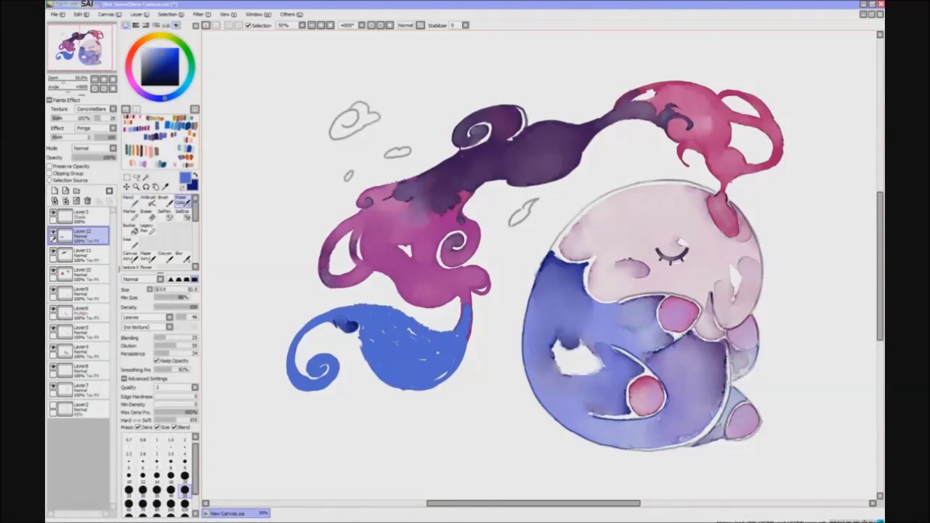
{"action": "left_click", "coordinate": [333, 324], "text": "alt"}
{"action": "key", "text": "bracketleft"}
{"action": "key", "text": "bracketleft"}
{"action": "key", "text": "bracketleft"}
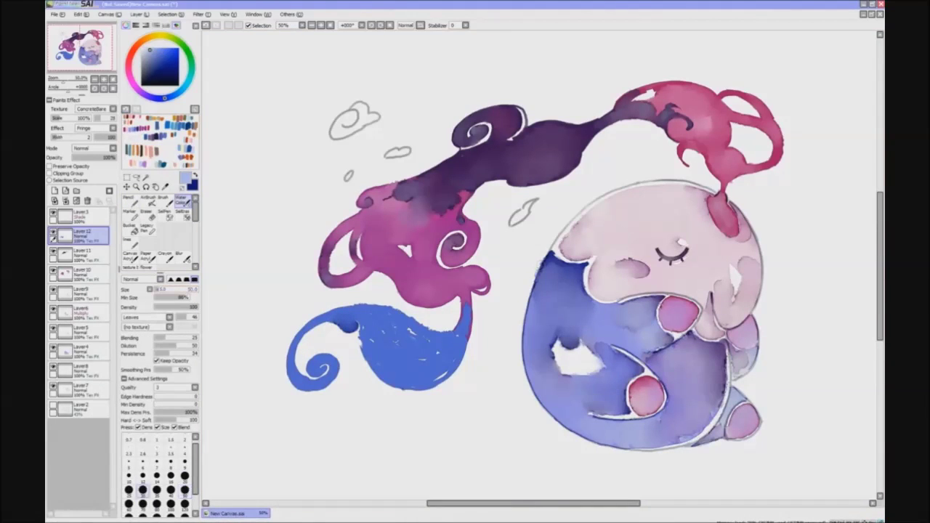
Lighten the blue spiral tip with pale blue Water Color at sizes 40 and 20
{"action": "left_click", "coordinate": [184, 476]}
{"action": "left_click", "coordinate": [170, 490]}
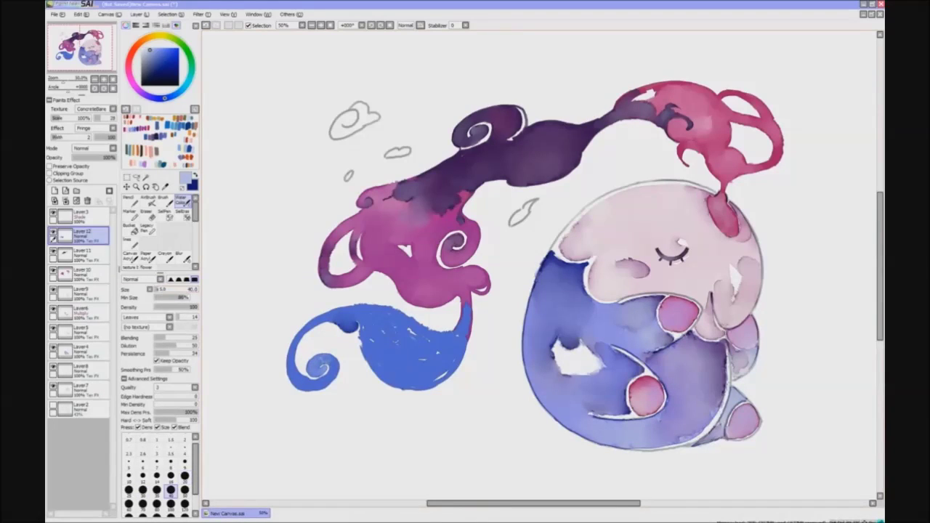
{"action": "left_click", "coordinate": [185, 476]}
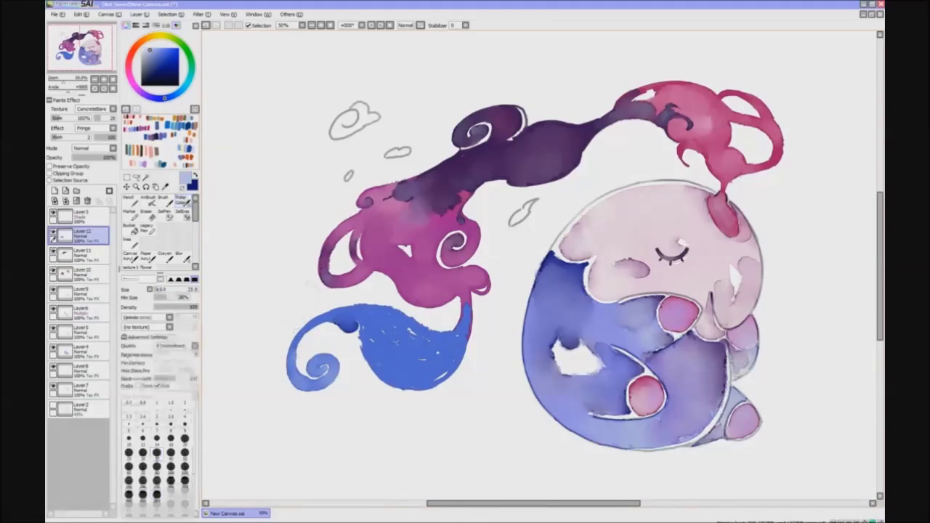
Smooth lighter blue across the large bulb with Water Color, covering the white gaps between strokes
{"action": "left_click", "coordinate": [185, 490]}
{"action": "left_click", "coordinate": [185, 503]}
{"action": "mouse_move", "coordinate": [367, 319]}
{"action": "left_mouse_down"}
{"action": "mouse_move", "coordinate": [400, 356]}
{"action": "mouse_move", "coordinate": [425, 360]}
{"action": "left_mouse_up"}
{"action": "mouse_move", "coordinate": [367, 313]}
{"action": "left_mouse_down"}
{"action": "mouse_move", "coordinate": [421, 381]}
{"action": "mouse_move", "coordinate": [443, 338]}
{"action": "left_mouse_up"}
Blend the tail joint and the bulb's lower edge with Water Color at sizes 40 and 50
{"action": "left_click", "coordinate": [171, 491]}
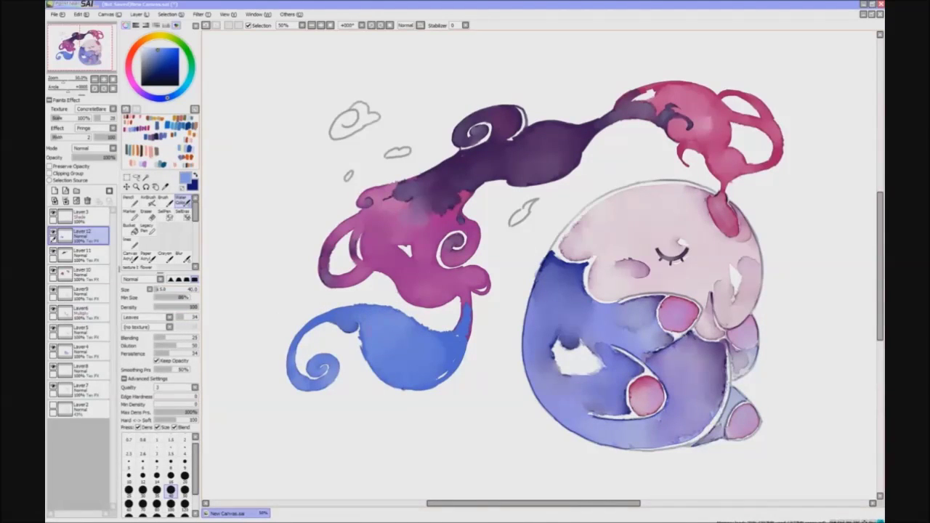
{"action": "left_click_drag", "start_coordinate": [320, 316], "coordinate": [358, 334]}
{"action": "left_click_drag", "start_coordinate": [441, 349], "coordinate": [447, 381]}
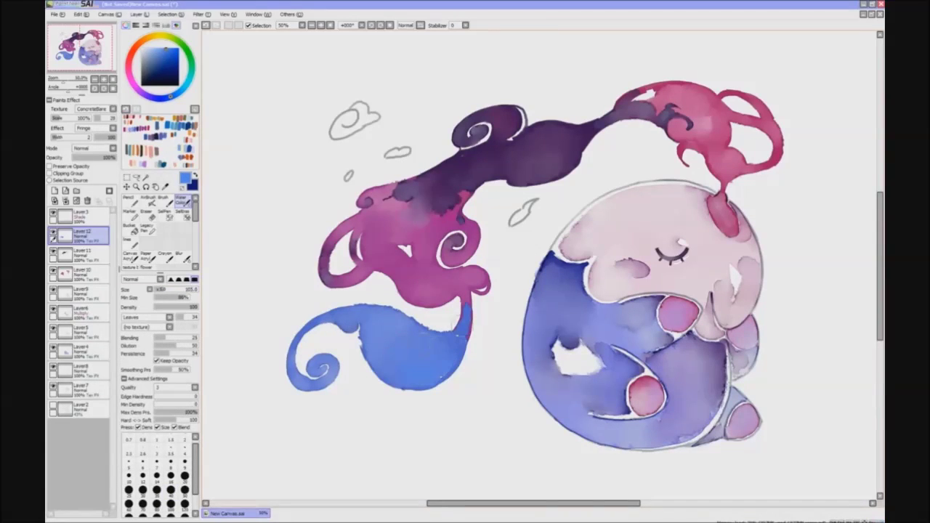
{"action": "left_click", "coordinate": [185, 492]}
{"action": "mouse_move", "coordinate": [445, 358]}
{"action": "left_mouse_down"}
{"action": "mouse_move", "coordinate": [462, 331]}
{"action": "mouse_move", "coordinate": [452, 369]}
{"action": "left_mouse_up"}
Blend the blue neck into the magenta smoke with Water Color at sizes 20 and 40
{"action": "key", "text": "h"}
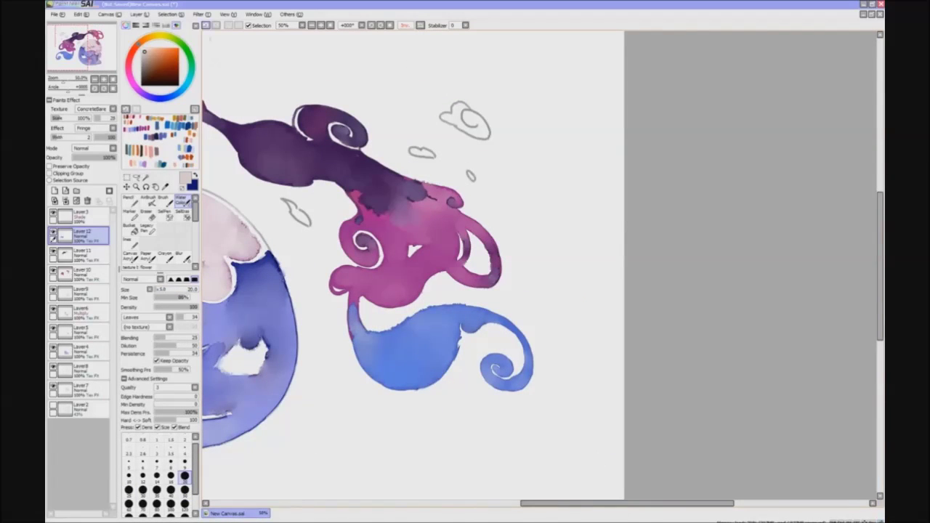
{"action": "left_click", "coordinate": [353, 313], "text": "alt"}
{"action": "left_click", "coordinate": [170, 490]}
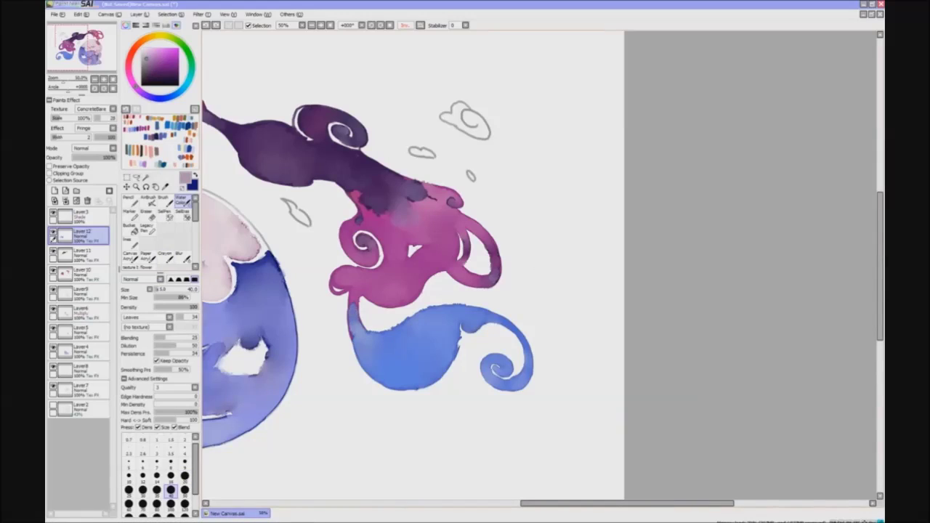
Paint blue Leaves splotches along the magenta smoke's lower edge above the neck with Pencil at size 70
{"action": "left_click", "coordinate": [358, 331], "text": "alt"}
{"action": "key", "text": "n"}
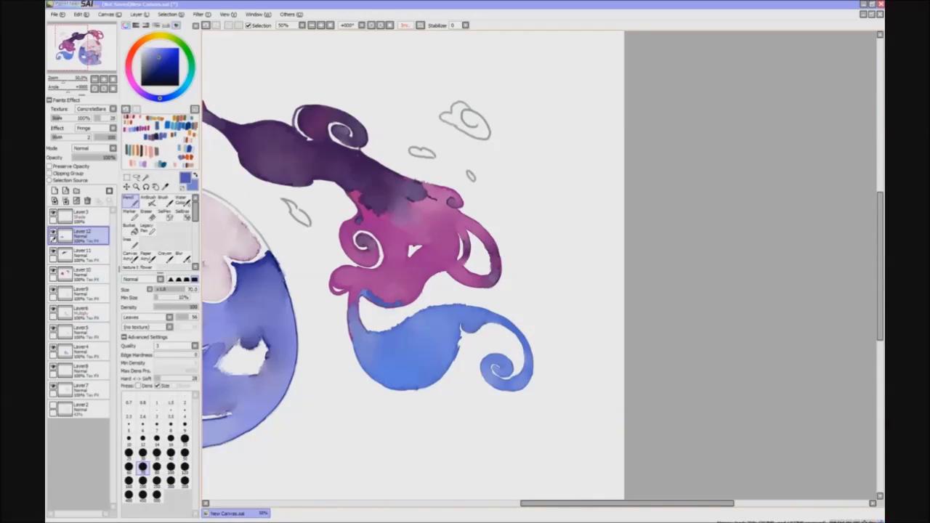
{"action": "key", "text": "c"}
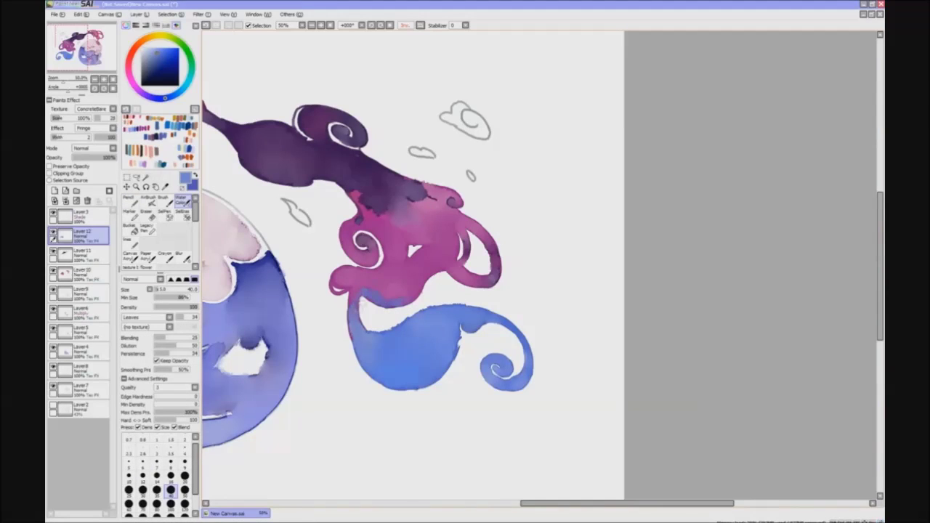
Soften the blue into the magenta smoke's lower edge and small side bump with Water Color at about size 65
{"action": "key", "text": "bracketleft"}
{"action": "key", "text": "bracketleft"}
{"action": "key", "text": "bracketleft"}
{"action": "key", "text": "bracketleft"}
{"action": "key", "text": "bracketright"}
{"action": "key", "text": "bracketright"}
{"action": "key", "text": "bracketright"}
{"action": "key", "text": "bracketright"}
{"action": "key", "text": "bracketright"}
{"action": "key", "text": "bracketright"}
{"action": "left_click_drag", "start_coordinate": [456, 503], "coordinate": [545, 501]}
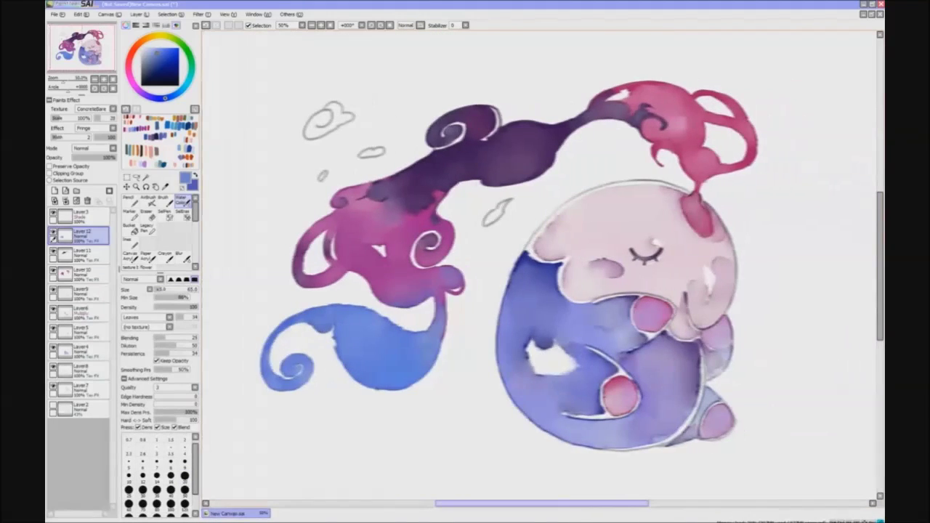
Lighten the upper middle of the blue bulb on Layer12 with pale Acuarelle Water Color strokes at size 120
{"action": "left_click", "coordinate": [80, 254]}
{"action": "left_click", "coordinate": [129, 490]}
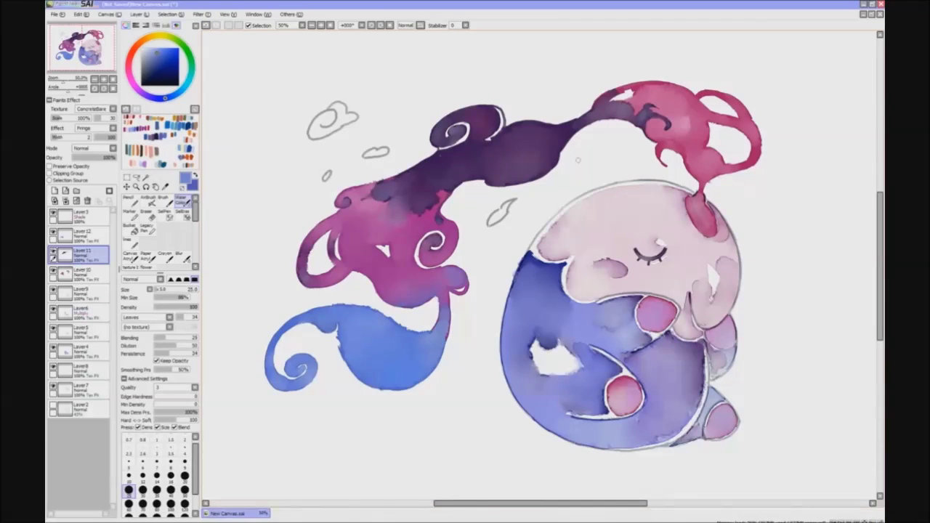
{"action": "left_click", "coordinate": [80, 233]}
{"action": "left_click", "coordinate": [185, 503]}
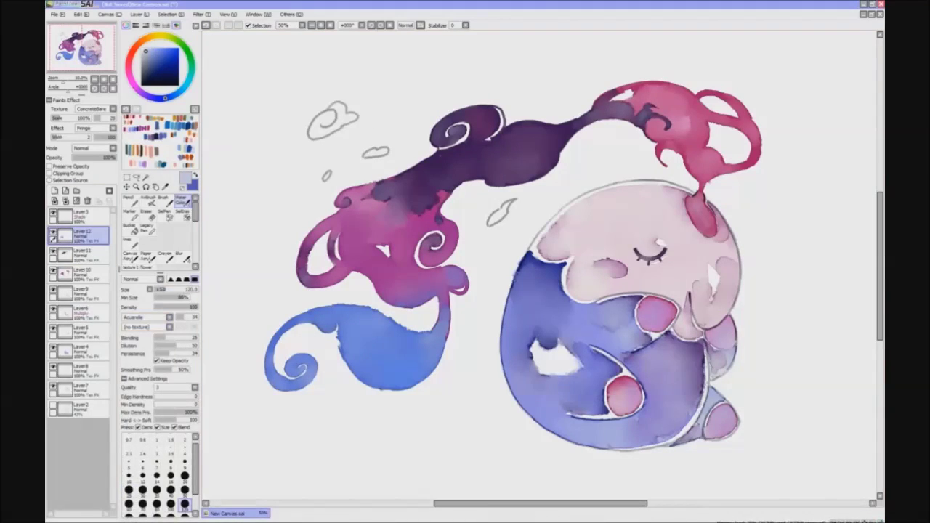
{"action": "mouse_move", "coordinate": [369, 331]}
{"action": "left_mouse_down"}
{"action": "mouse_move", "coordinate": [344, 336]}
{"action": "mouse_move", "coordinate": [413, 349]}
{"action": "mouse_move", "coordinate": [395, 376]}
{"action": "left_mouse_up"}
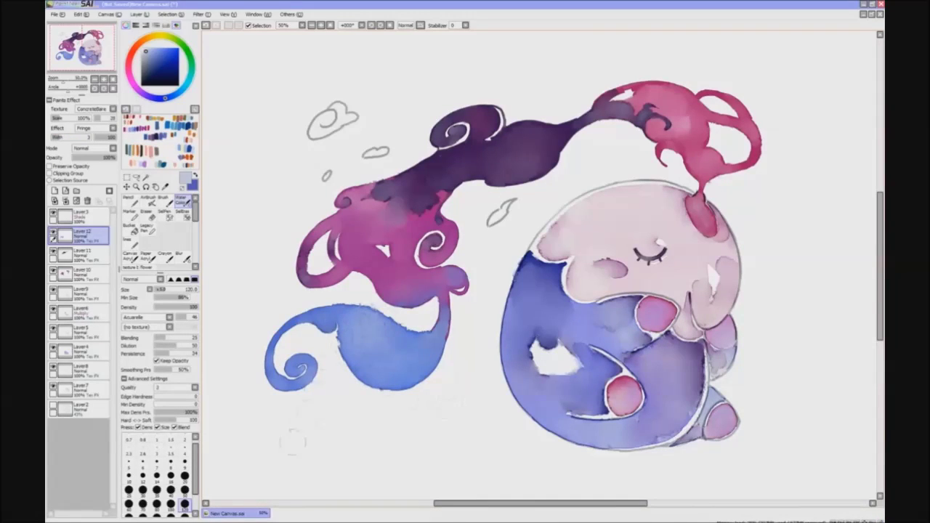
Add a new layer above Layer12 and paint a magenta swirl on the blue bulb, using AirBrush at size 7 and a colour sampled from the smoke
{"action": "left_click", "coordinate": [369, 204], "text": "ctrl"}
{"action": "left_click", "coordinate": [369, 205], "text": "alt"}
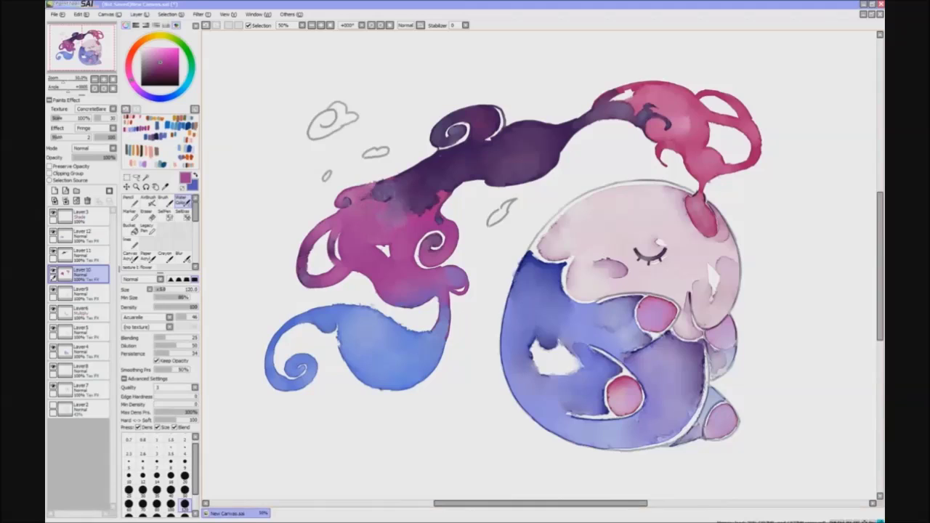
{"action": "scroll", "coordinate": [297, 46], "scroll_direction": "down", "scroll_amount": 1}
{"action": "key", "text": "h"}
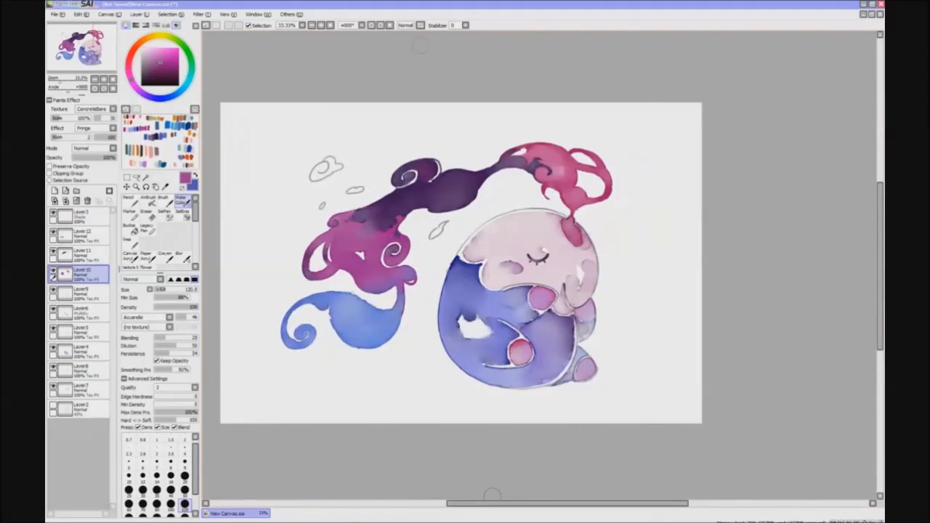
{"action": "key", "text": "h"}
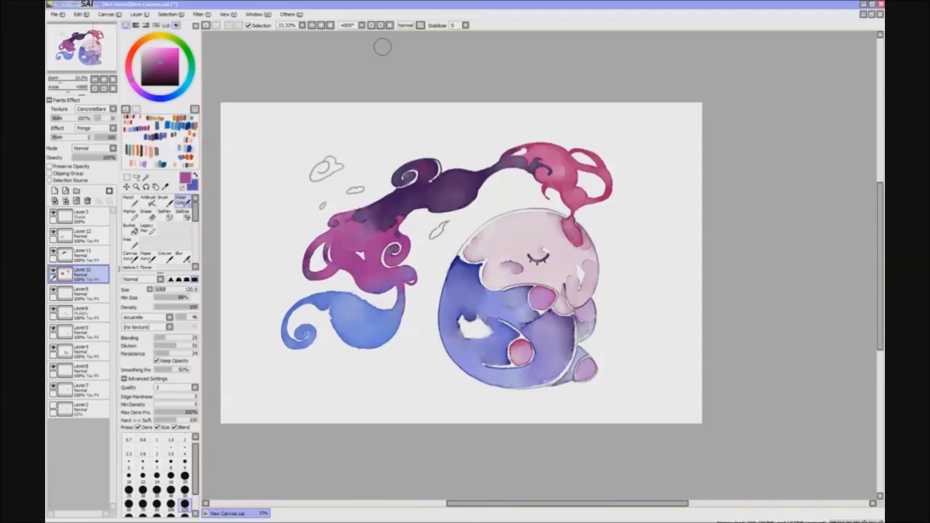
{"action": "scroll", "coordinate": [382, 46], "scroll_direction": "up", "scroll_amount": 1}
{"action": "left_click", "coordinate": [80, 233]}
{"action": "left_click", "coordinate": [93, 109]}
{"action": "left_click", "coordinate": [91, 184]}
{"action": "left_click", "coordinate": [149, 200]}
{"action": "left_click", "coordinate": [157, 377]}
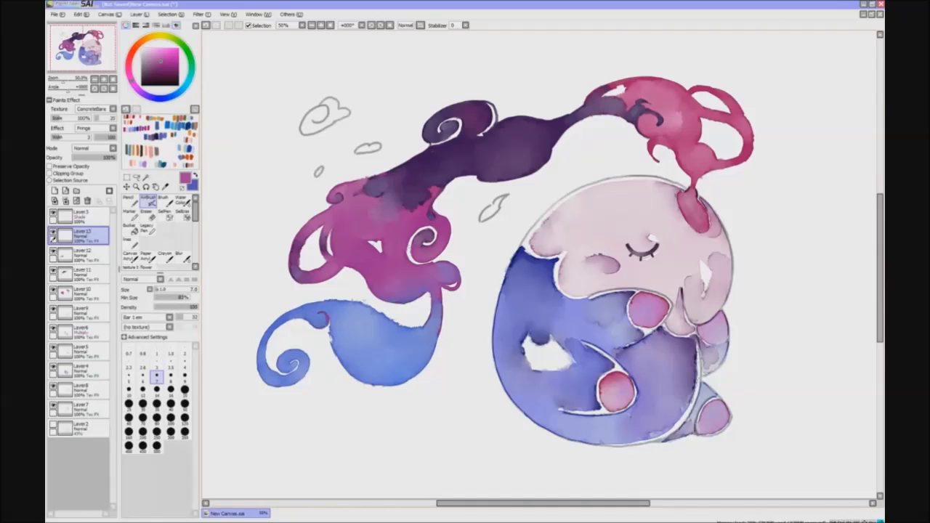
{"action": "mouse_move", "coordinate": [331, 319]}
{"action": "left_mouse_down"}
{"action": "mouse_move", "coordinate": [349, 356]}
{"action": "mouse_move", "coordinate": [368, 363]}
{"action": "mouse_move", "coordinate": [389, 355]}
{"action": "mouse_move", "coordinate": [369, 370]}
{"action": "left_mouse_up"}
{"action": "key", "text": "n"}
Soften the magenta swirl into the blue bulb with pale Acuarelle Water Color strokes, working down to about size 15
{"action": "key", "text": "x"}
{"action": "key", "text": "b"}
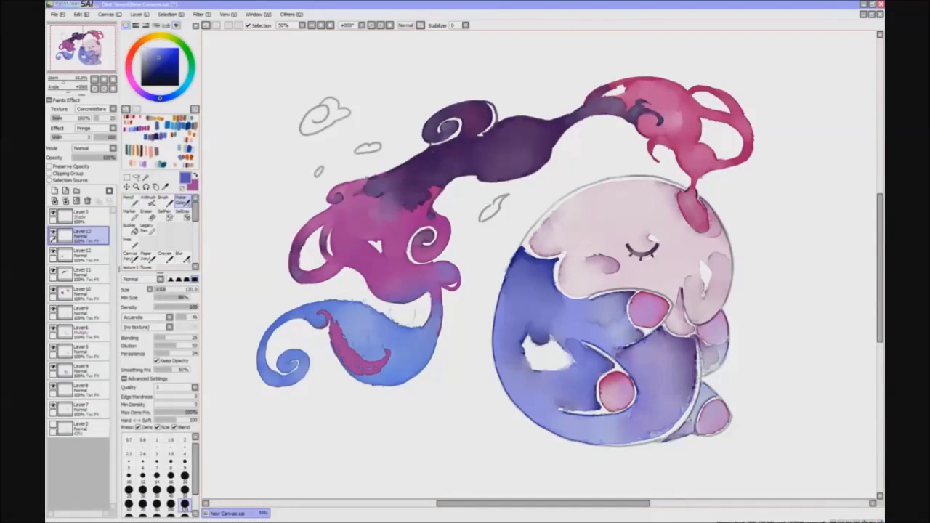
{"action": "left_click", "coordinate": [171, 490]}
{"action": "left_click", "coordinate": [145, 52]}
{"action": "left_click", "coordinate": [129, 500]}
{"action": "left_click_drag", "start_coordinate": [348, 349], "coordinate": [375, 372]}
{"action": "left_click_drag", "start_coordinate": [344, 320], "coordinate": [336, 340]}
{"action": "key", "text": "bracketleft"}
{"action": "key", "text": "bracketleft"}
{"action": "key", "text": "bracketleft"}
{"action": "key", "text": "bracketleft"}
{"action": "key", "text": "bracketleft"}
{"action": "key", "text": "bracketleft"}
{"action": "key", "text": "bracketleft"}
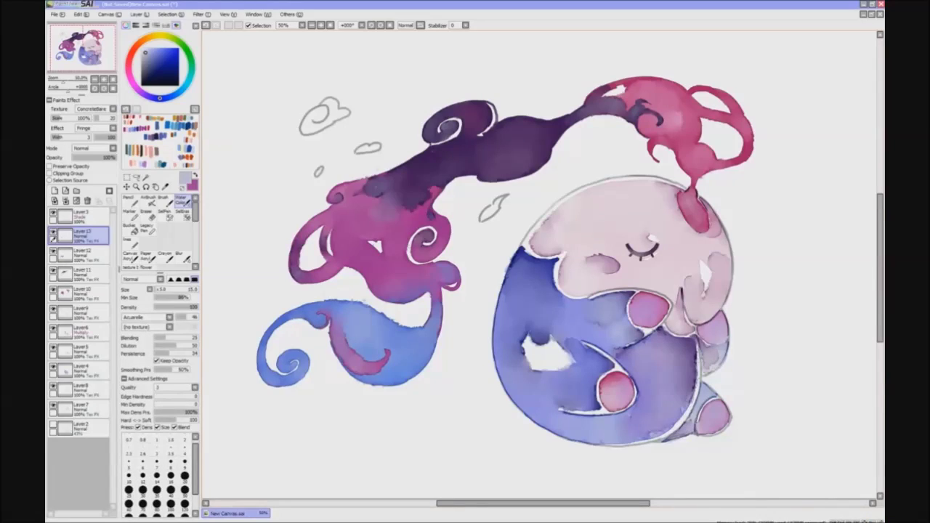
Fade the swirl's curled end into the surrounding blue with blue Water Color strokes up to size 55
{"action": "key", "text": "e"}
{"action": "key", "text": "b"}
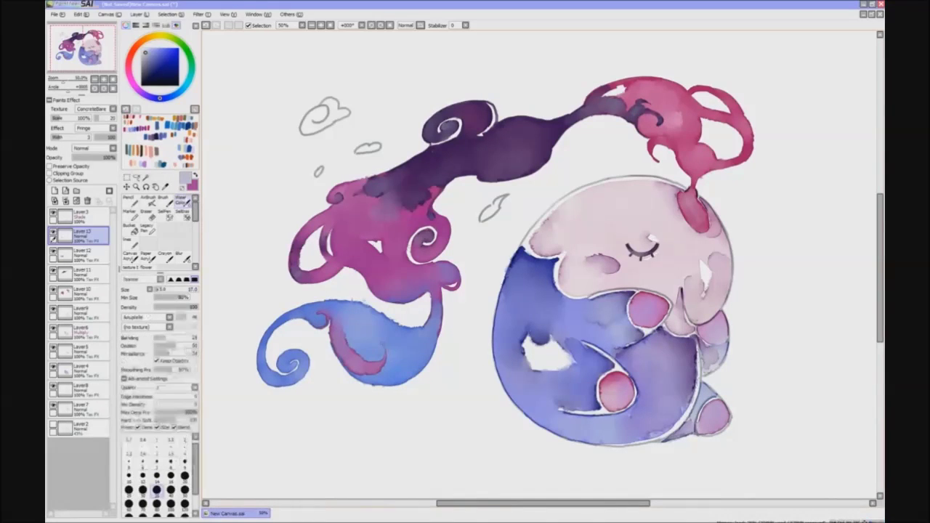
{"action": "key", "text": "bracketleft"}
{"action": "key", "text": "bracketleft"}
{"action": "key", "text": "bracketleft"}
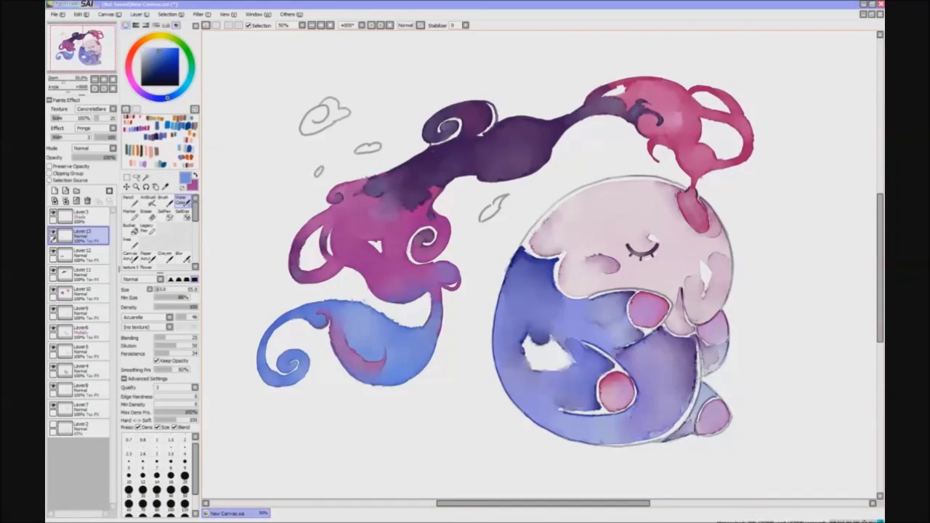
{"action": "key", "text": "h"}
{"action": "key", "text": "h"}
{"action": "key", "text": "e"}
{"action": "key", "text": "b"}
Paint a magenta band along the blue bulb's lower edge with Pencil Leaves at size 70 and blend it with blue Water Color at size 55
{"action": "key", "text": "minus"}
{"action": "key", "text": "h"}
{"action": "key", "text": "h"}
{"action": "key", "text": "plus"}
{"action": "key", "text": "n"}
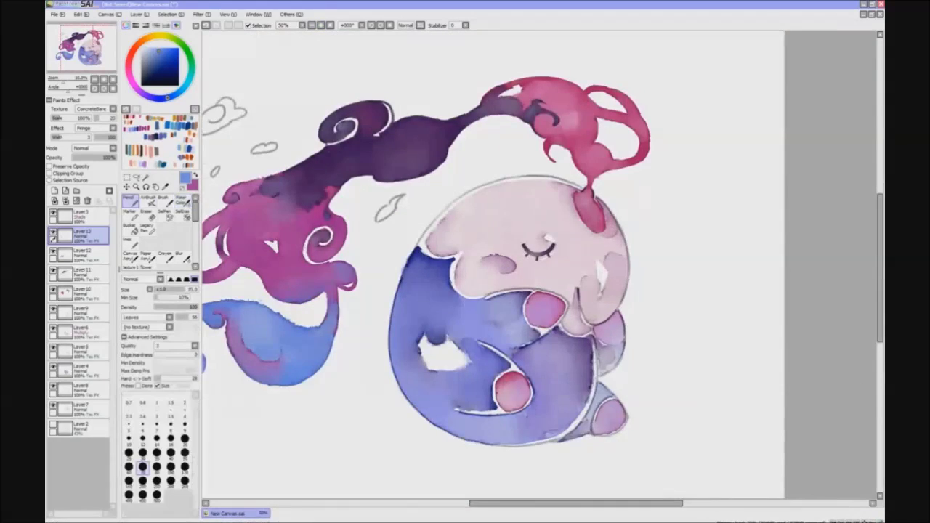
{"action": "key", "text": "x"}
{"action": "left_click_drag", "start_coordinate": [414, 338], "coordinate": [381, 377]}
{"action": "key", "text": "b"}
{"action": "key", "text": "x"}
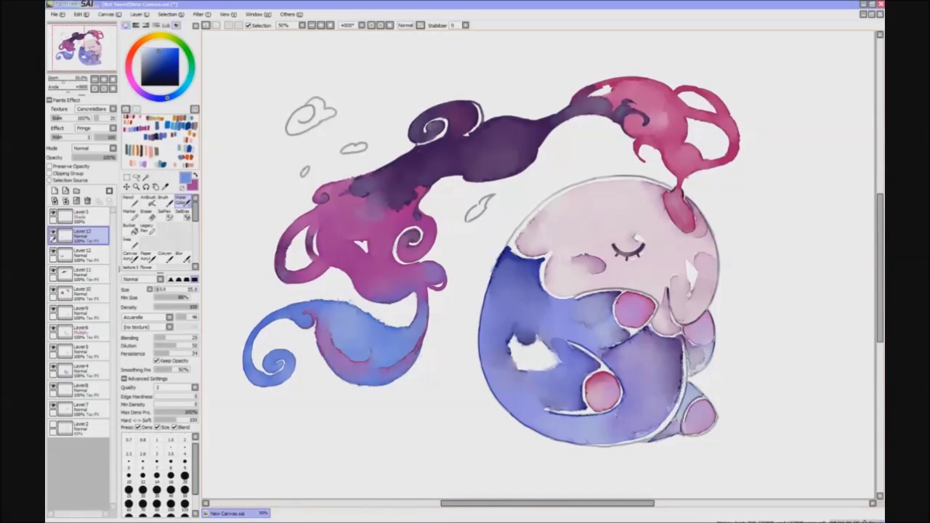
Draw a small magenta curl inside the blue bulb with AirBrush at size 7 and soften it with blue Water Color from size 20
{"action": "key", "text": "v"}
{"action": "key", "text": "x"}
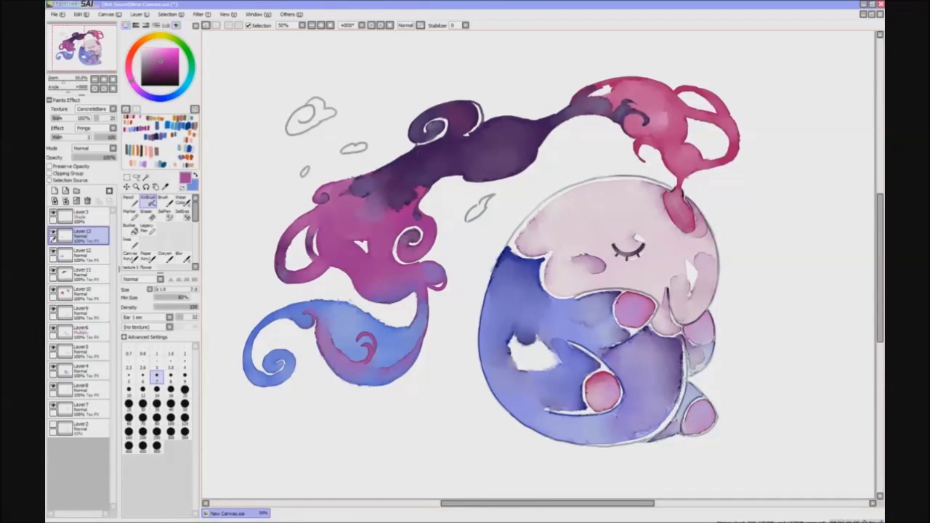
{"action": "key", "text": "b"}
{"action": "key", "text": "x"}
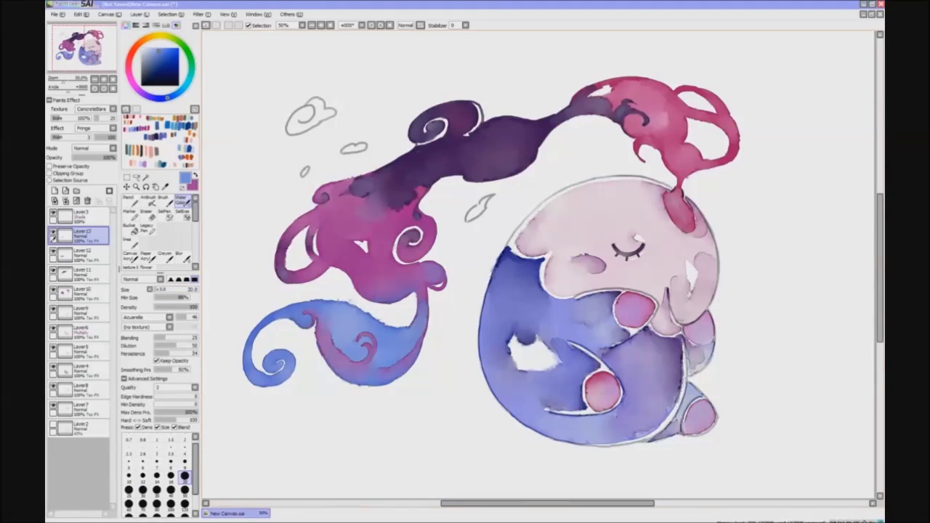
{"action": "key", "text": "bracketright"}
{"action": "key", "text": "bracketright"}
{"action": "key", "text": "bracketright"}
{"action": "key", "text": "bracketright"}
{"action": "key", "text": "bracketright"}
{"action": "key", "text": "bracketright"}
{"action": "key", "text": "bracketright"}
{"action": "key", "text": "h"}
{"action": "key", "text": "h"}
{"action": "key", "text": "bracketleft"}
{"action": "key", "text": "bracketleft"}
{"action": "key", "text": "bracketleft"}
{"action": "key", "text": "bracketleft"}
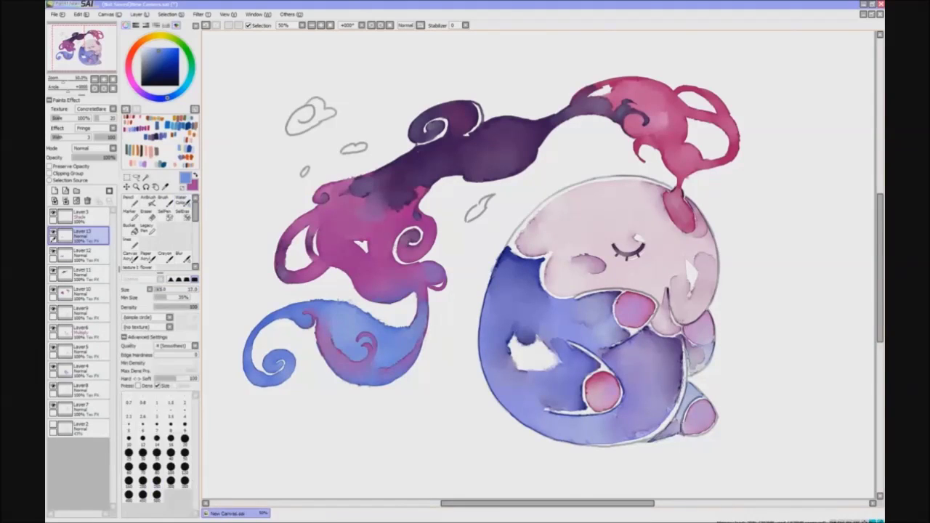
Paint a magenta accent at the centre of the blue tail's spiral with Pencil Leaves and blend it with Water Color at sizes 20 and 15
{"action": "left_click", "coordinate": [407, 197], "text": "alt"}
{"action": "key", "text": "n"}
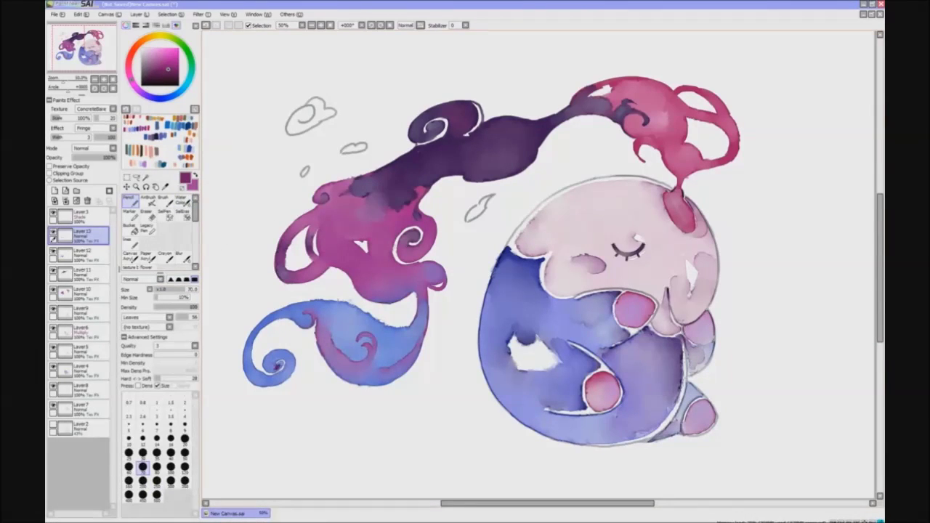
{"action": "key", "text": "c"}
{"action": "key", "text": "bracketleft"}
{"action": "key", "text": "bracketleft"}
{"action": "key", "text": "bracketleft"}
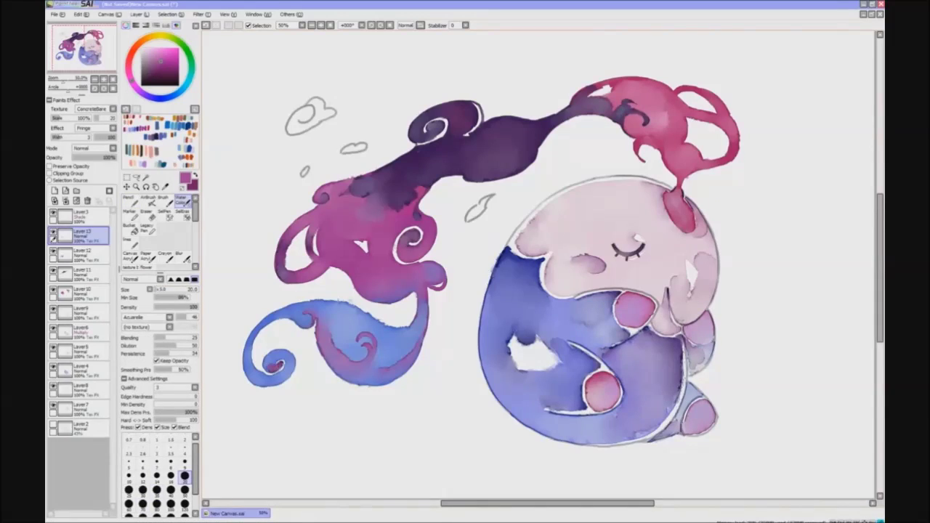
{"action": "left_click", "coordinate": [274, 369], "text": "alt"}
{"action": "key", "text": "bracketleft"}
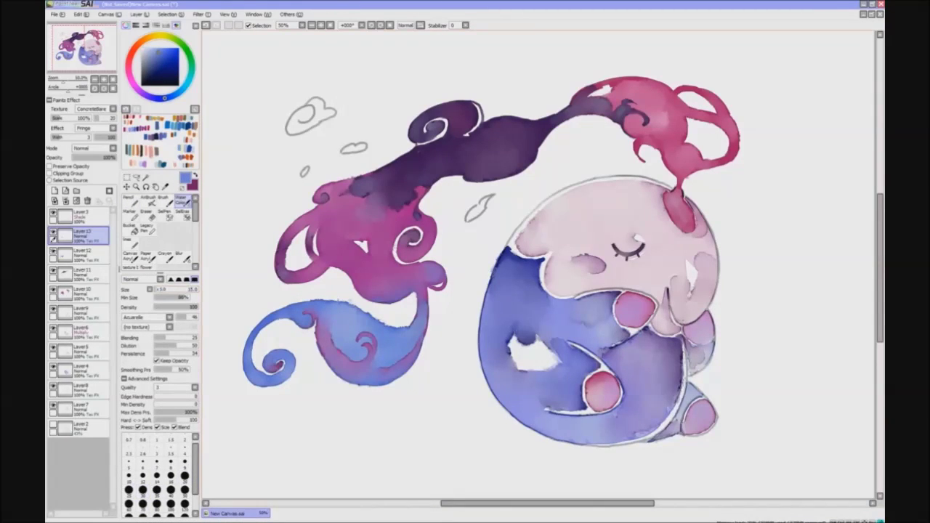
{"action": "key", "text": "bracketright"}
{"action": "key", "text": "bracketright"}
{"action": "key", "text": "bracketright"}
Darken the spiral beside the magenta smoke on Layer11 with dark magenta Pencil Leaves splotches at size 70
{"action": "left_click", "coordinate": [80, 272]}
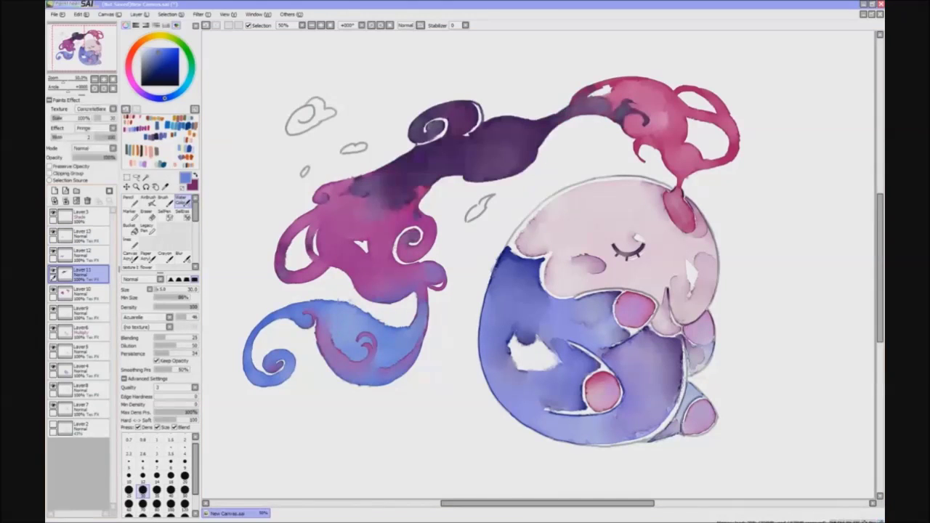
{"action": "key", "text": "e"}
{"action": "left_click_drag", "start_coordinate": [290, 240], "coordinate": [283, 280]}
{"action": "key", "text": "n"}
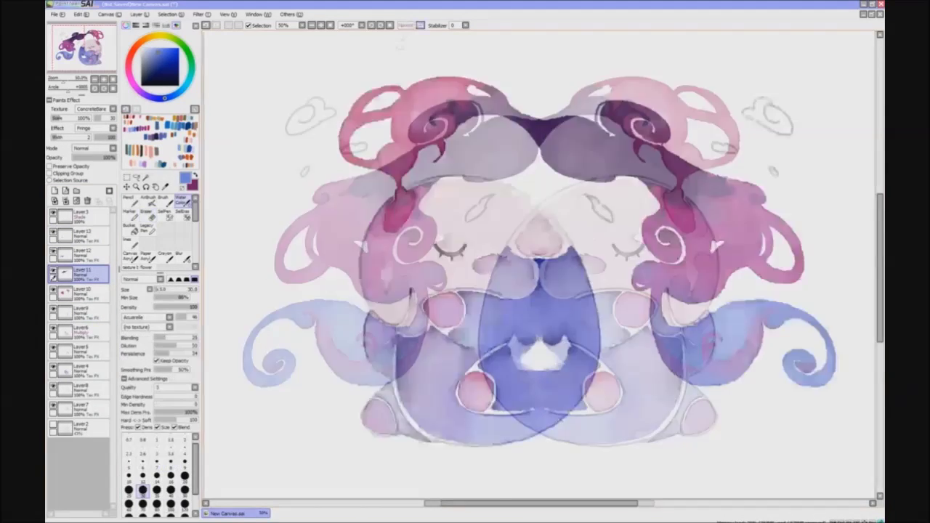
{"action": "left_click", "coordinate": [432, 214], "text": "alt"}
{"action": "mouse_move", "coordinate": [399, 248]}
{"action": "left_mouse_down"}
{"action": "mouse_move", "coordinate": [408, 253]}
{"action": "mouse_move", "coordinate": [425, 236]}
{"action": "left_mouse_up"}
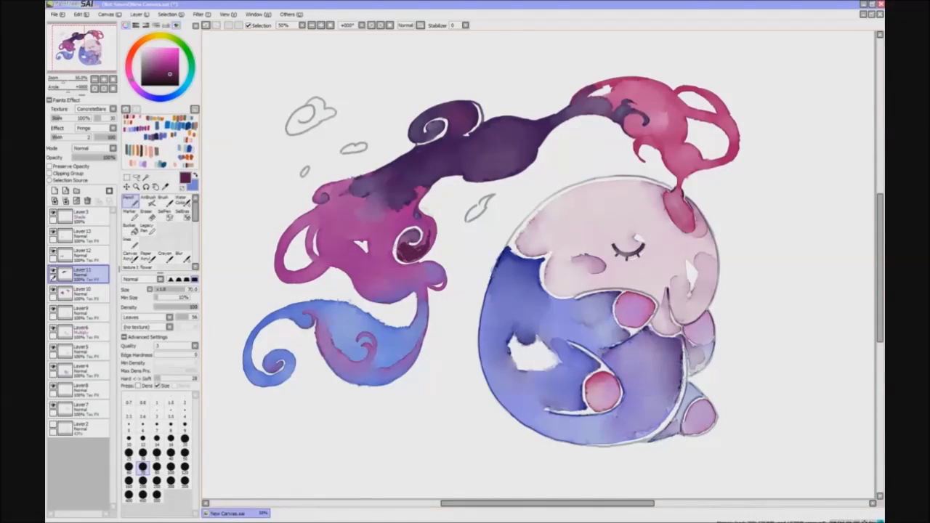
Blend the dark spiral into the magenta smoke with Acuarelle Water Color at sizes 30 and 45
{"action": "key", "text": "b"}
{"action": "key", "text": "c"}
{"action": "key", "text": "x"}
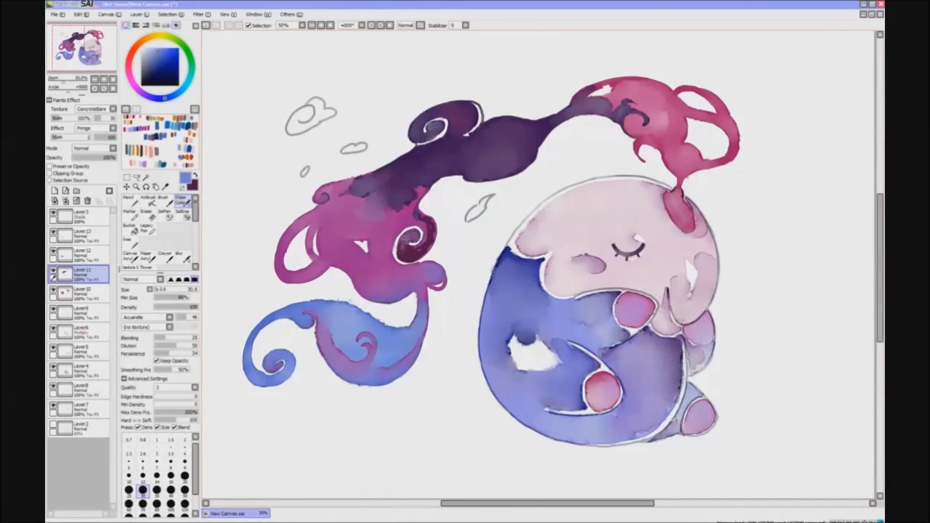
{"action": "left_click_drag", "start_coordinate": [401, 252], "coordinate": [423, 250]}
{"action": "left_click", "coordinate": [423, 250], "text": "alt"}
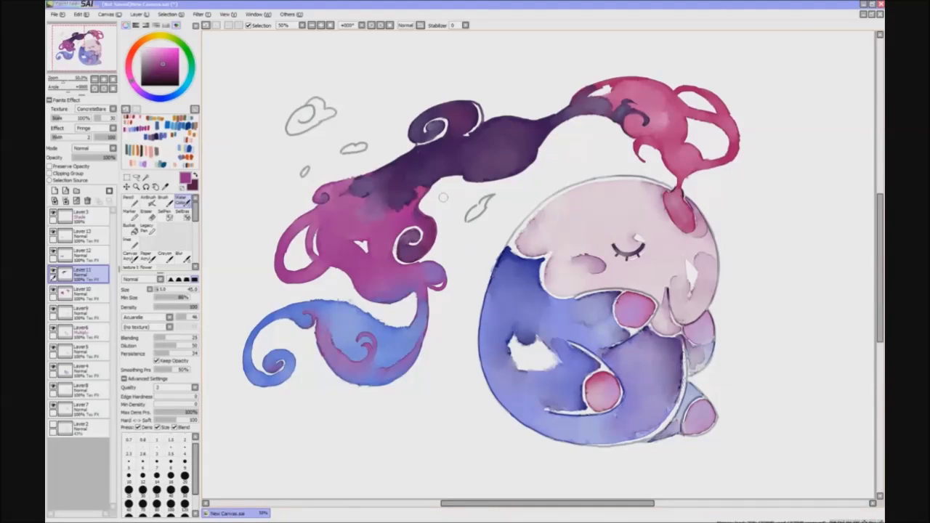
Tint the magenta smoke around the large loop blue with Water Color at size 165, then blend it with magenta at size 60 and smaller
{"action": "key", "text": "h"}
{"action": "key", "text": "ctrl+minus"}
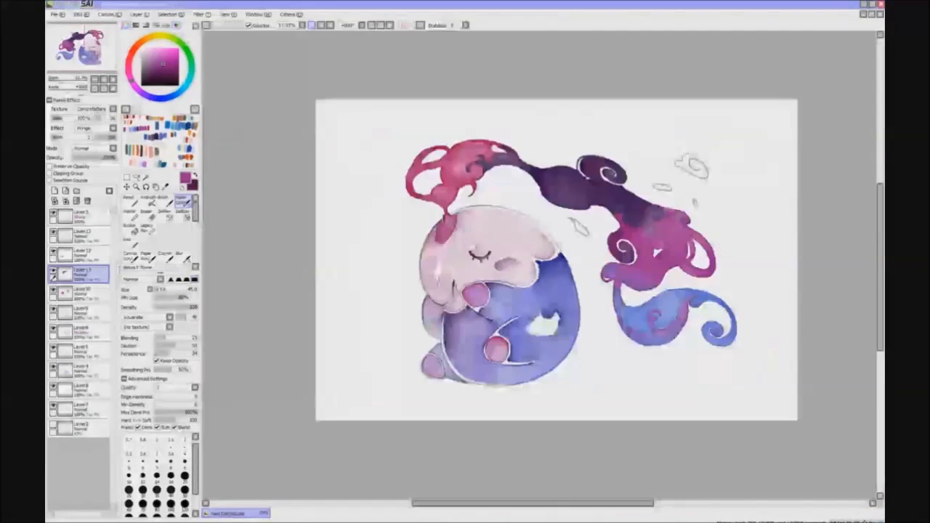
{"action": "key", "text": "h"}
{"action": "key", "text": "ctrl+plus"}
{"action": "key", "text": "x"}
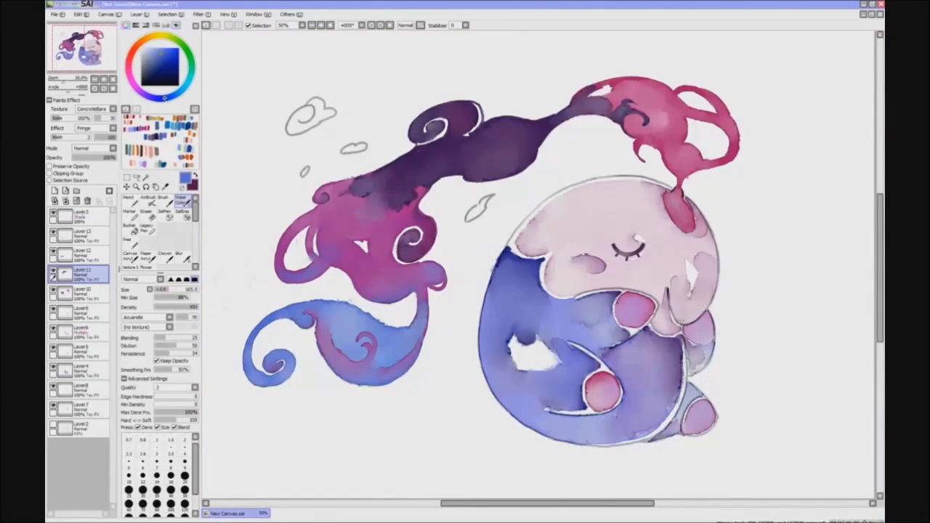
{"action": "key", "text": "x"}
{"action": "left_click", "coordinate": [128, 504]}
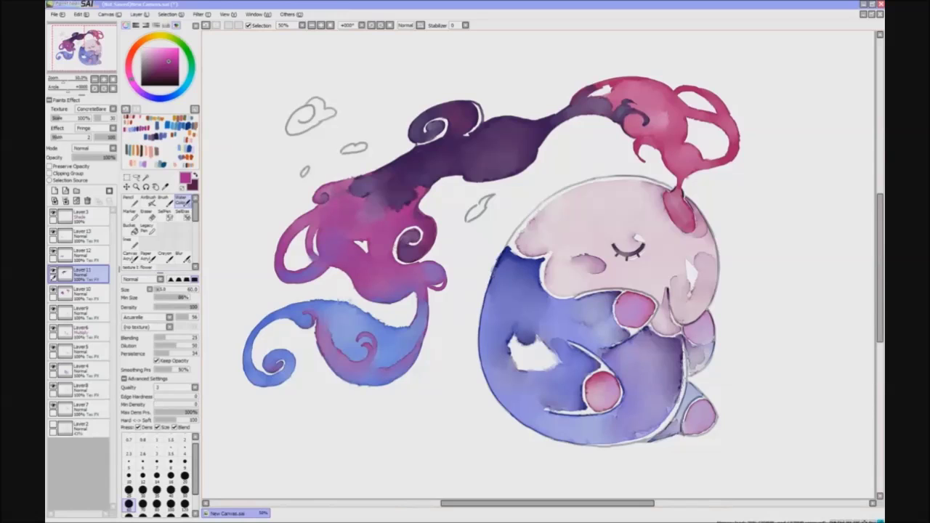
{"action": "key", "text": "ctrl+minus"}
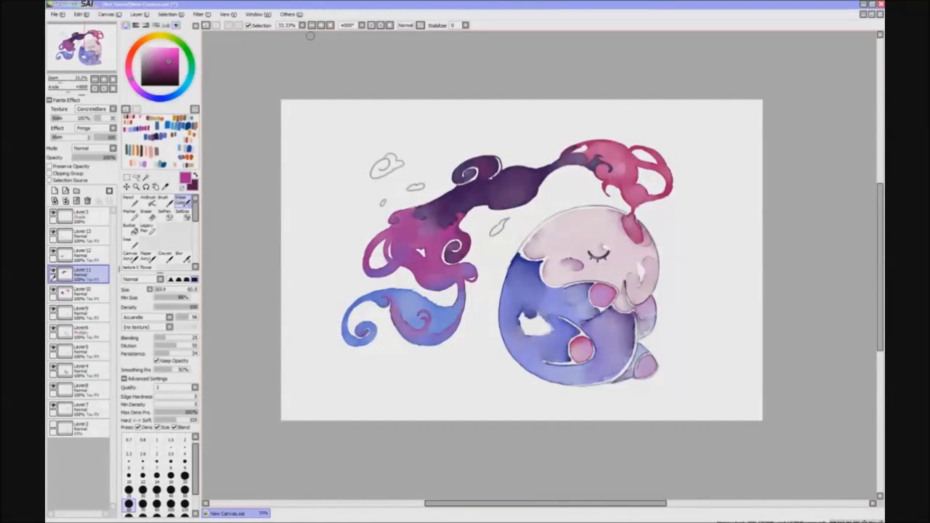
{"action": "key", "text": "h"}
{"action": "key", "text": "ctrl+plus"}
{"action": "key", "text": "bracketleft"}
{"action": "key", "text": "bracketleft"}
{"action": "key", "text": "bracketleft"}
{"action": "key", "text": "bracketleft"}
{"action": "key", "text": "bracketleft"}
{"action": "key", "text": "bracketleft"}
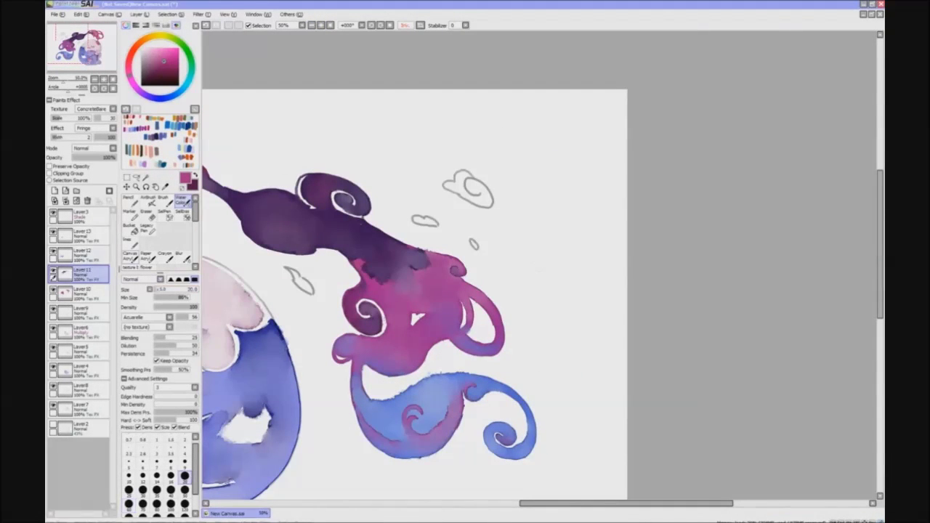
Tint parts of the dark purple smoke body with magenta on Layer13, using Acuarelle Water Color at size 150
{"action": "key", "text": "Up"}
{"action": "key", "text": "Up"}
{"action": "key", "text": "bracketright"}
{"action": "key", "text": "bracketright"}
{"action": "key", "text": "bracketright"}
{"action": "key", "text": "bracketright"}
{"action": "key", "text": "bracketright"}
{"action": "key", "text": "bracketright"}
{"action": "key", "text": "bracketright"}
{"action": "key", "text": "bracketright"}
{"action": "key", "text": "bracketright"}
{"action": "key", "text": "bracketright"}
{"action": "key", "text": "bracketright"}
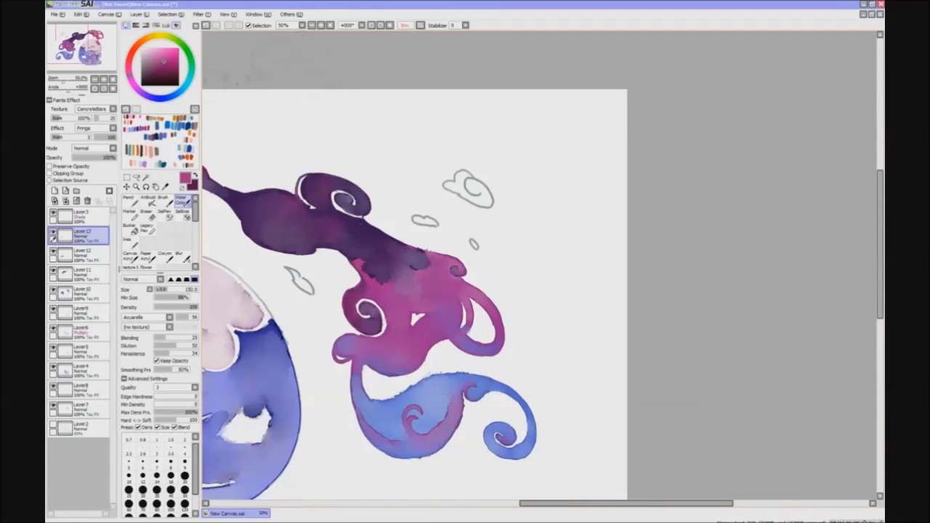
{"action": "key", "text": "ctrl+minus"}
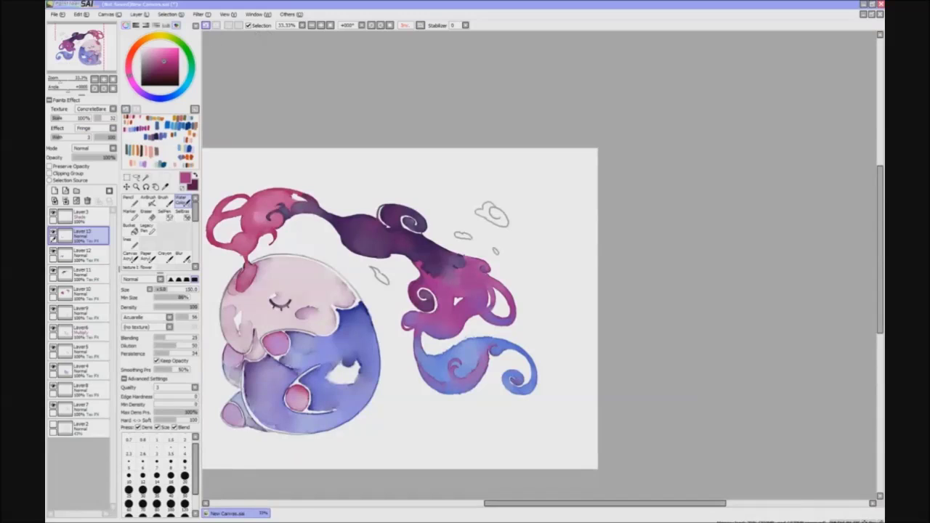
{"action": "key", "text": "h"}
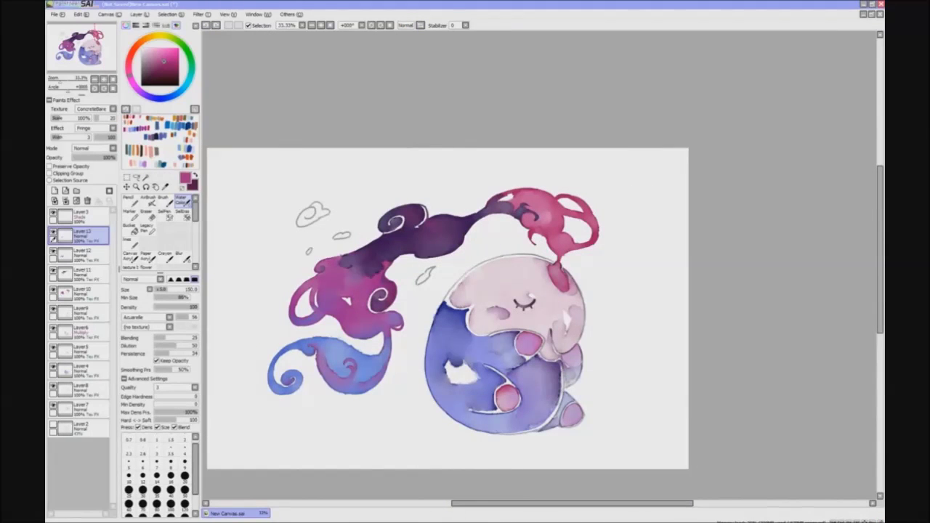
Fill the small flame-shaped wisp above the creature's head with dark purple on Layer10, using AirBrush at sizes 4 and 5
{"action": "left_click", "coordinate": [80, 290]}
{"action": "key", "text": "v"}
{"action": "key", "text": "ctrl+plus"}
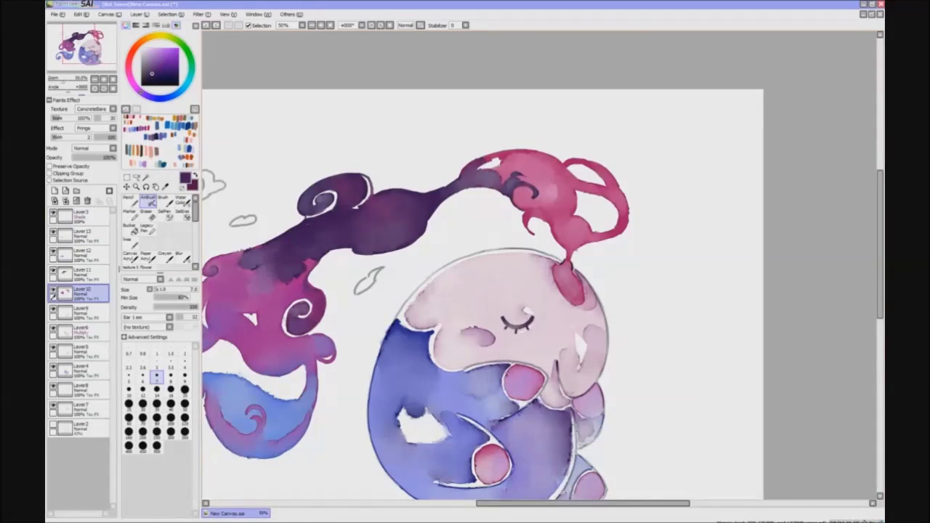
{"action": "left_click", "coordinate": [185, 356]}
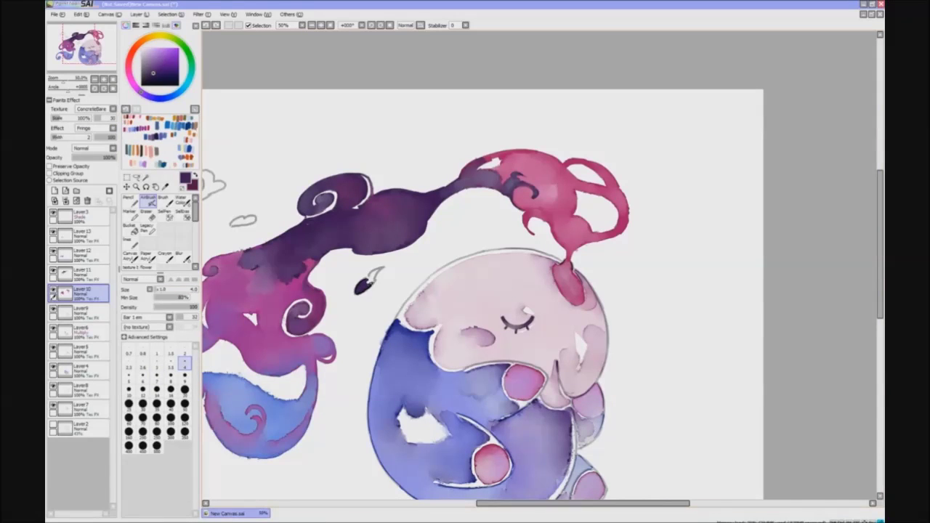
{"action": "key", "text": "bracketright"}
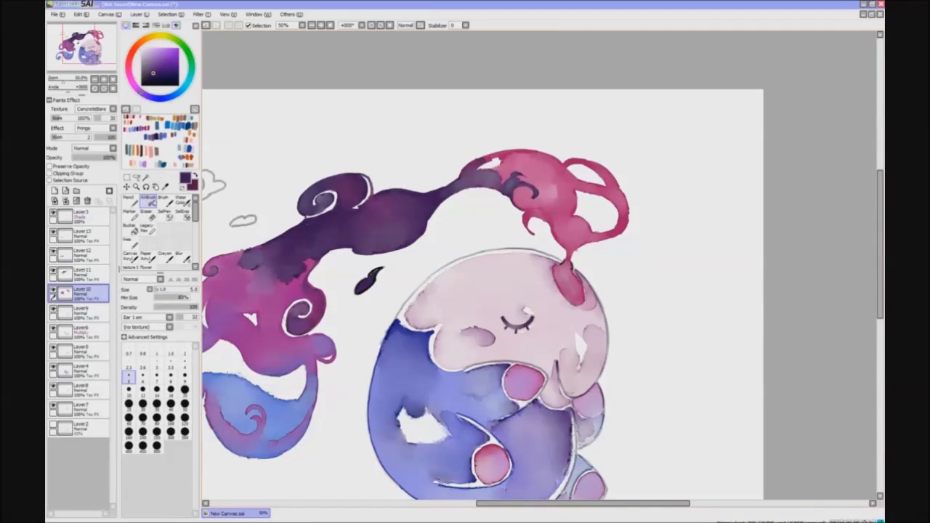
Lighten parts of the dark flame-shaped wisp on Layer10 with Acuarelle Water Color at size 35
{"action": "key", "text": "e"}
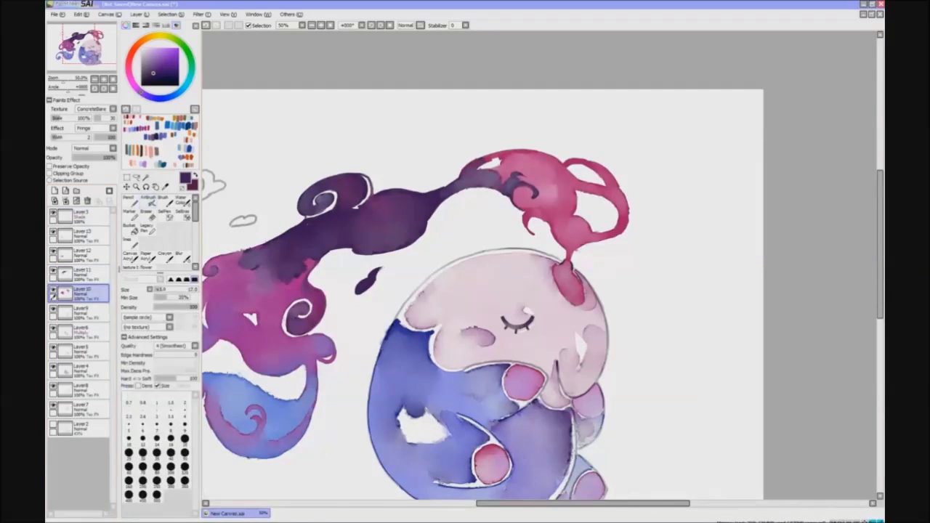
{"action": "key", "text": "c"}
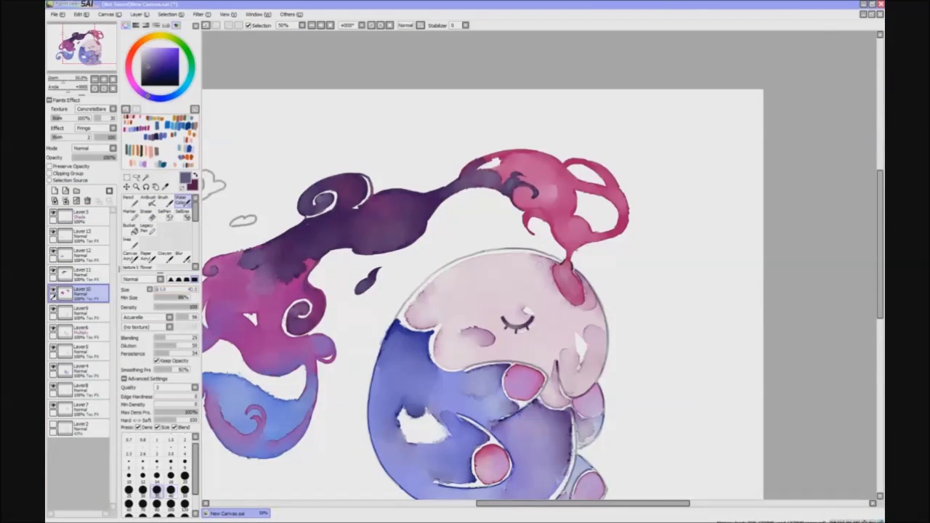
{"action": "left_click", "coordinate": [370, 281], "text": "alt"}
{"action": "key", "text": "bracketleft"}
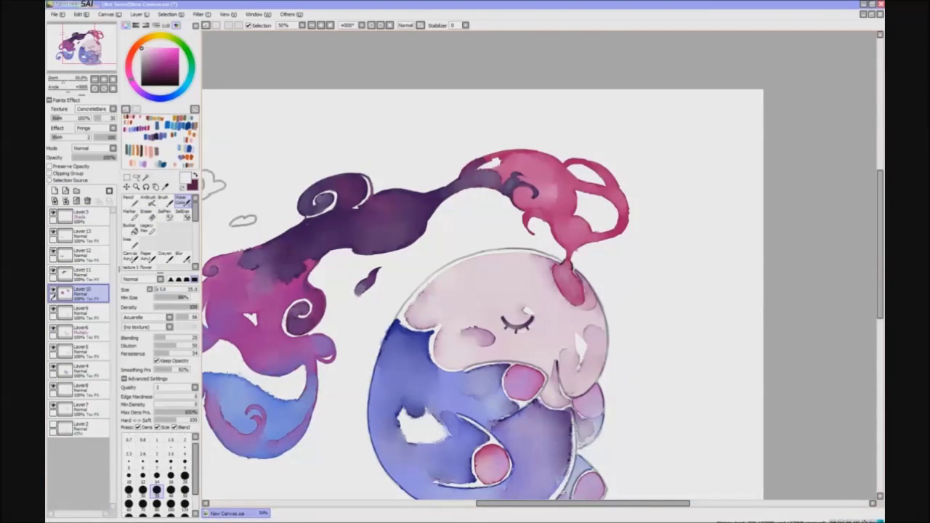
Fill the oval wisps with purple-magenta and the cloud-shaped wisp with dark purple on Layer10, using AirBrush at sizes 5 and 7
{"action": "scroll", "coordinate": [480, 305], "scroll_direction": "left", "scroll_amount": 3}
{"action": "key", "text": "v"}
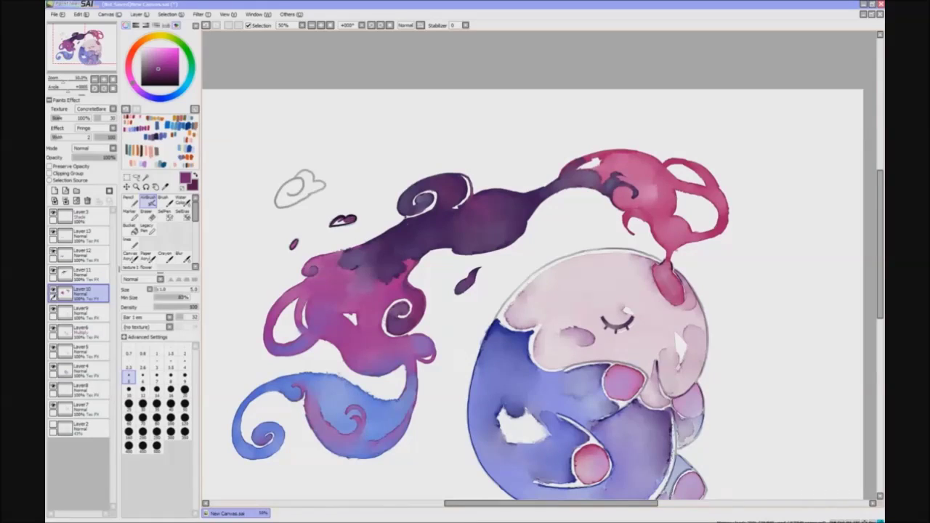
{"action": "left_click", "coordinate": [156, 376]}
{"action": "left_click", "coordinate": [150, 75]}
{"action": "mouse_move", "coordinate": [295, 186]}
{"action": "left_mouse_down"}
{"action": "mouse_move", "coordinate": [277, 203]}
{"action": "mouse_move", "coordinate": [297, 200]}
{"action": "mouse_move", "coordinate": [282, 195]}
{"action": "mouse_move", "coordinate": [311, 173]}
{"action": "mouse_move", "coordinate": [324, 190]}
{"action": "left_mouse_up"}
{"action": "key", "text": "ctrl+z"}
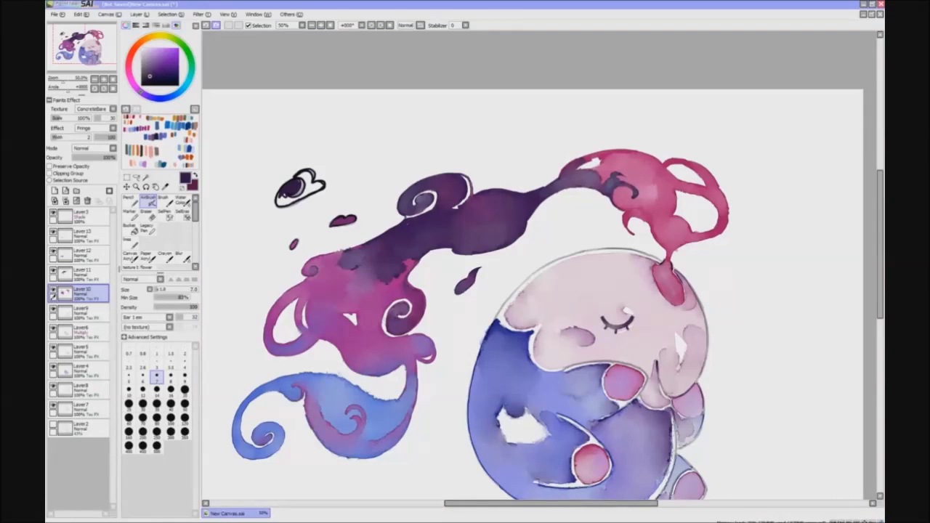
{"action": "mouse_move", "coordinate": [319, 184]}
{"action": "left_mouse_down"}
{"action": "mouse_move", "coordinate": [279, 204]}
{"action": "mouse_move", "coordinate": [298, 199]}
{"action": "mouse_move", "coordinate": [294, 188]}
{"action": "left_mouse_up"}
Clean up the wisps' sketch lines on Layer3 with the Eraser, and colour the smallest wisp lighter magenta on Layer10 with AirBrush
{"action": "left_click", "coordinate": [80, 215]}
{"action": "left_click", "coordinate": [146, 212]}
{"action": "left_click", "coordinate": [80, 292]}
{"action": "left_click", "coordinate": [148, 198]}
{"action": "left_click", "coordinate": [159, 63]}
{"action": "left_click", "coordinate": [143, 390]}
Blend lighter patches into the cloud-shaped wisp with Water Color, using the Leaves brush shape at size 30
{"action": "key", "text": "c"}
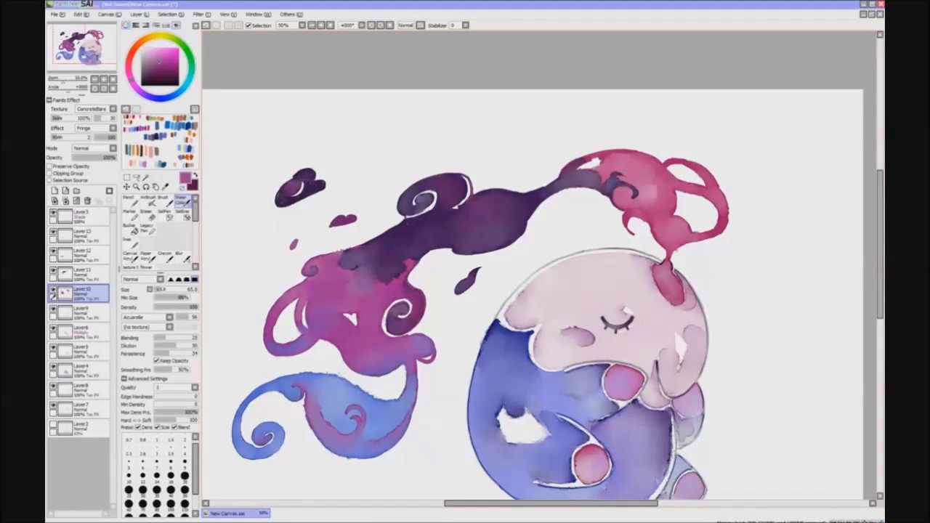
{"action": "left_click", "coordinate": [146, 317]}
{"action": "left_click", "coordinate": [134, 424]}
{"action": "left_click", "coordinate": [143, 489]}
{"action": "mouse_move", "coordinate": [289, 202]}
{"action": "left_mouse_down"}
{"action": "mouse_move", "coordinate": [323, 186]}
{"action": "mouse_move", "coordinate": [294, 171]}
{"action": "left_mouse_up"}
{"action": "key", "text": "e"}
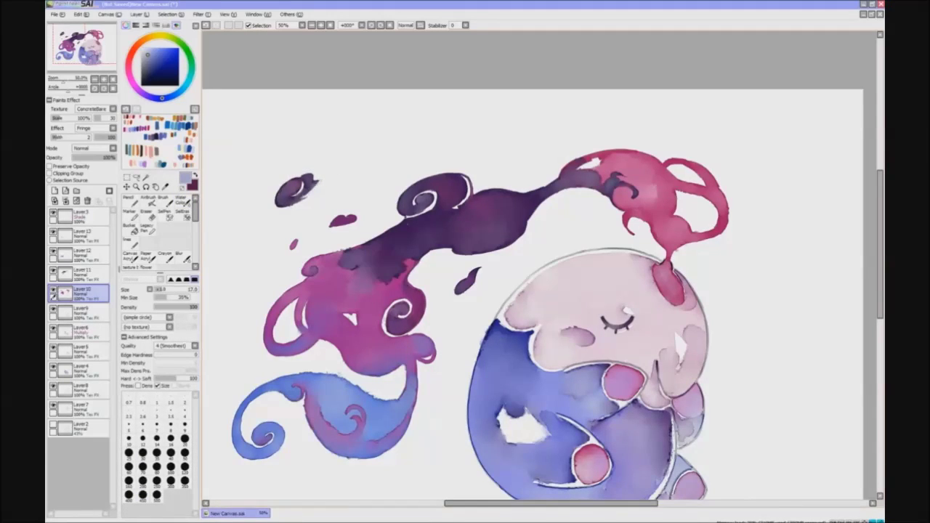
{"action": "key", "text": "e"}
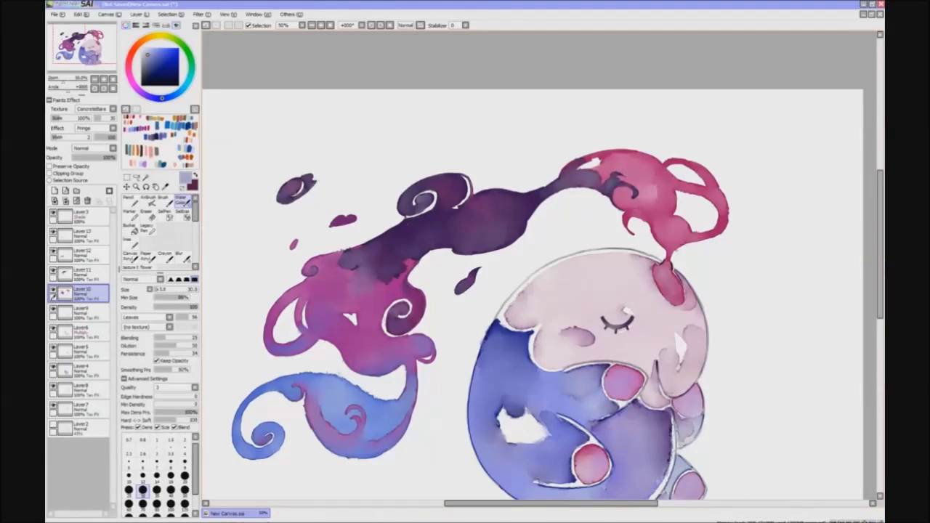
{"action": "left_click_drag", "start_coordinate": [281, 201], "coordinate": [290, 191]}
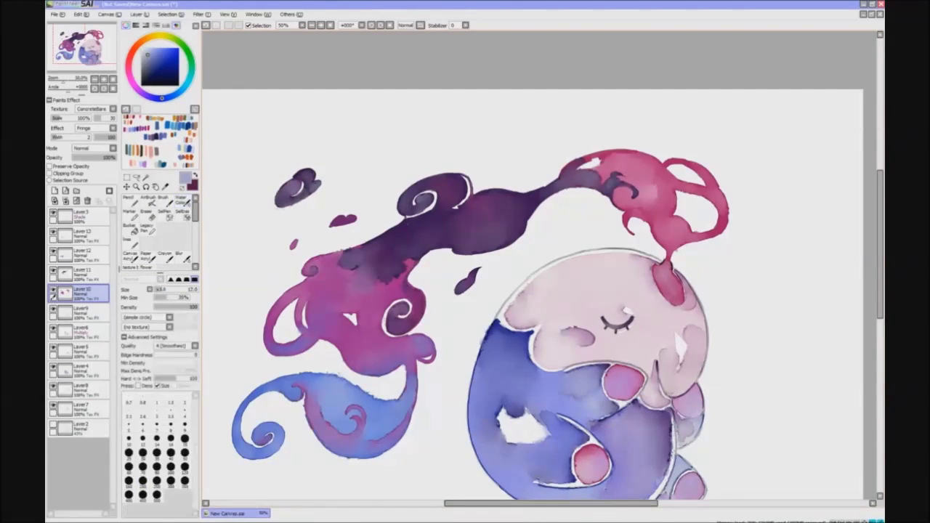
Lighten the small oval wisps on Layer10 with Leaves Water Color at size 20
{"action": "key", "text": "bracketleft"}
{"action": "key", "text": "bracketleft"}
{"action": "key", "text": "bracketleft"}
{"action": "key", "text": "bracketleft"}
{"action": "key", "text": "bracketleft"}
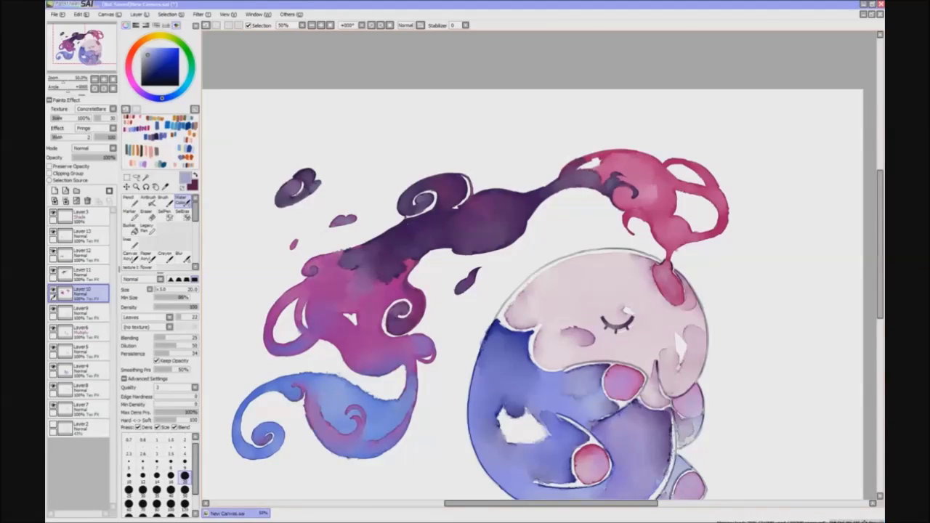
{"action": "left_click", "coordinate": [80, 234]}
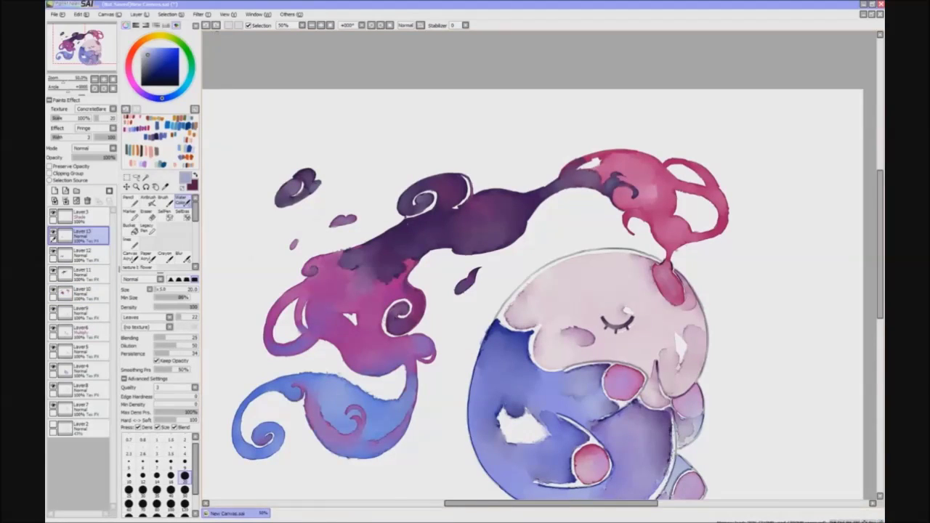
{"action": "left_click", "coordinate": [80, 290]}
{"action": "key", "text": "bracketleft"}
{"action": "key", "text": "bracketleft"}
{"action": "key", "text": "bracketleft"}
{"action": "key", "text": "bracketleft"}
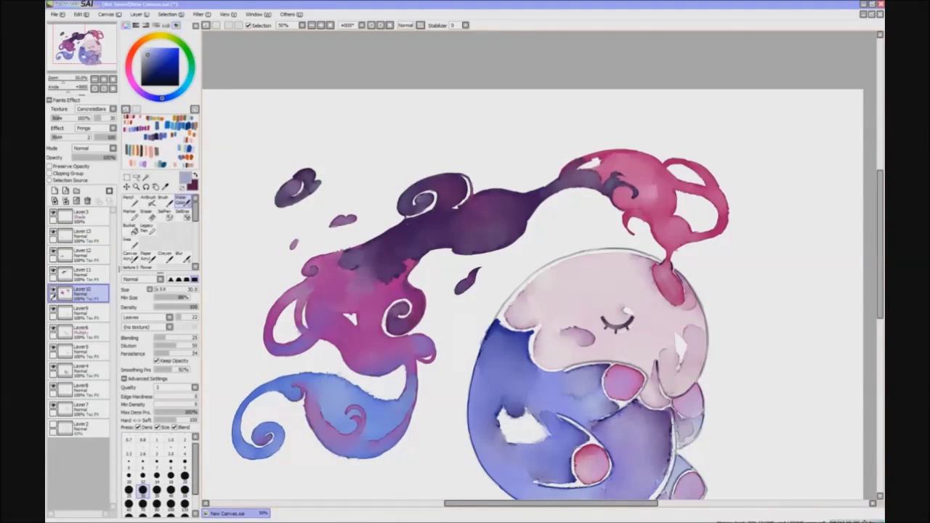
{"action": "key", "text": "bracketright"}
{"action": "key", "text": "bracketright"}
{"action": "key", "text": "bracketright"}
{"action": "key", "text": "bracketright"}
{"action": "key", "text": "bracketright"}
{"action": "key", "text": "bracketright"}
{"action": "key", "text": "bracketright"}
{"action": "key", "text": "bracketright"}
{"action": "key", "text": "bracketright"}
{"action": "key", "text": "bracketright"}
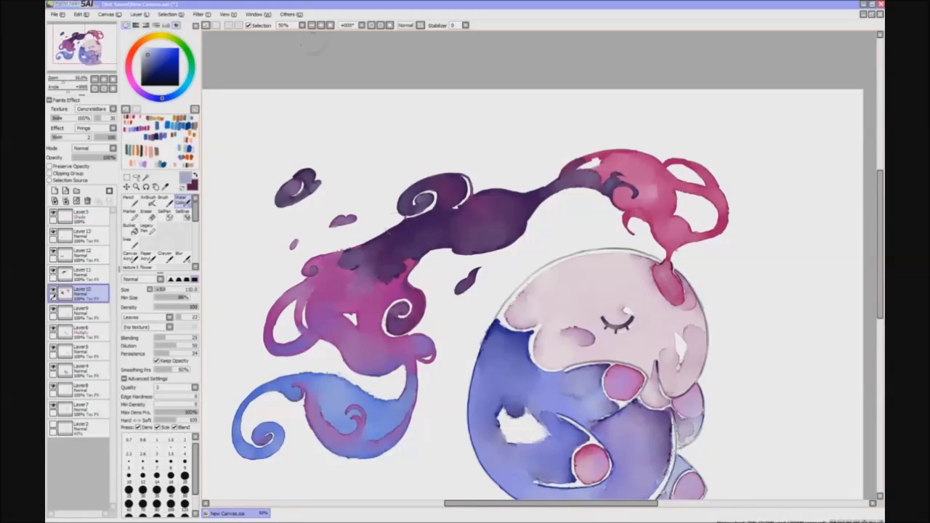
Add an Overlay layer on top and warm the creature's head with light orange, using Marker at size 500
{"action": "key", "text": "minus"}
{"action": "key", "text": "ctrl+shift+n"}
{"action": "key", "text": "m"}
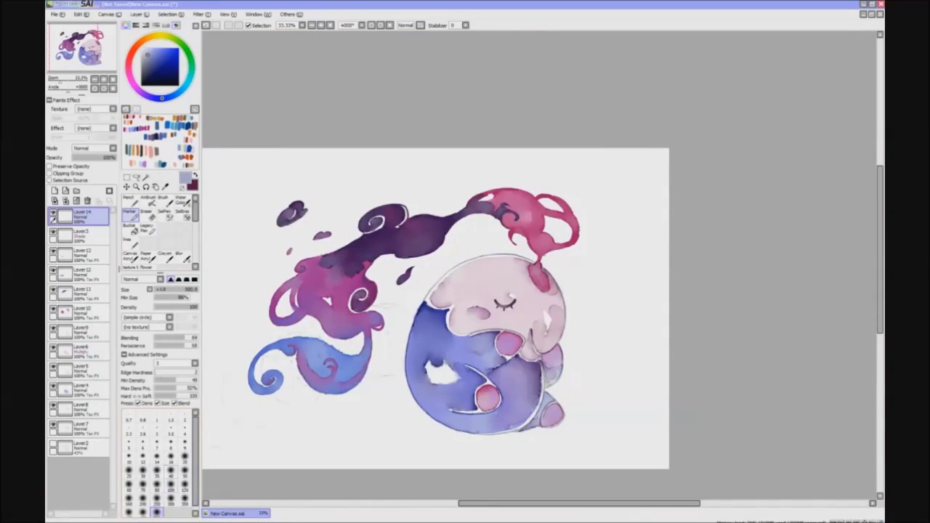
{"action": "key", "text": "h"}
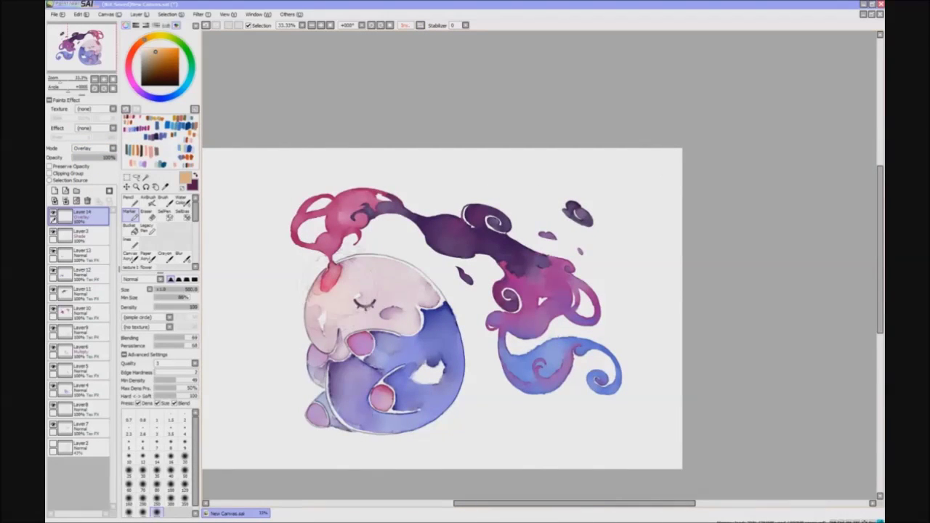
{"action": "left_click_drag", "start_coordinate": [320, 273], "coordinate": [333, 287]}
{"action": "key", "text": "ctrl+z"}
{"action": "key", "text": "ctrl+z"}
{"action": "key", "text": "ctrl+y"}
{"action": "key", "text": "ctrl+y"}
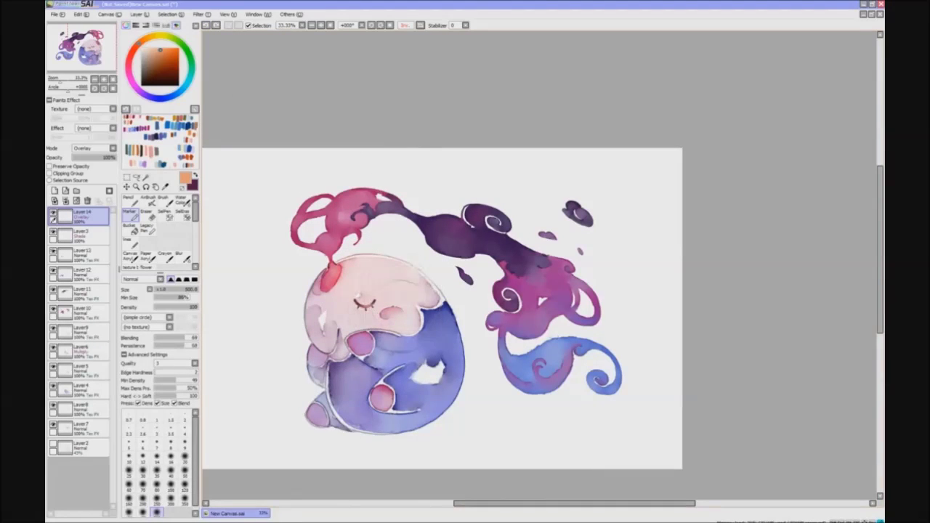
Tint the magenta and blue smoke with Marker on Layer14, and lower the layer's opacity to 52%
{"action": "key", "text": "h"}
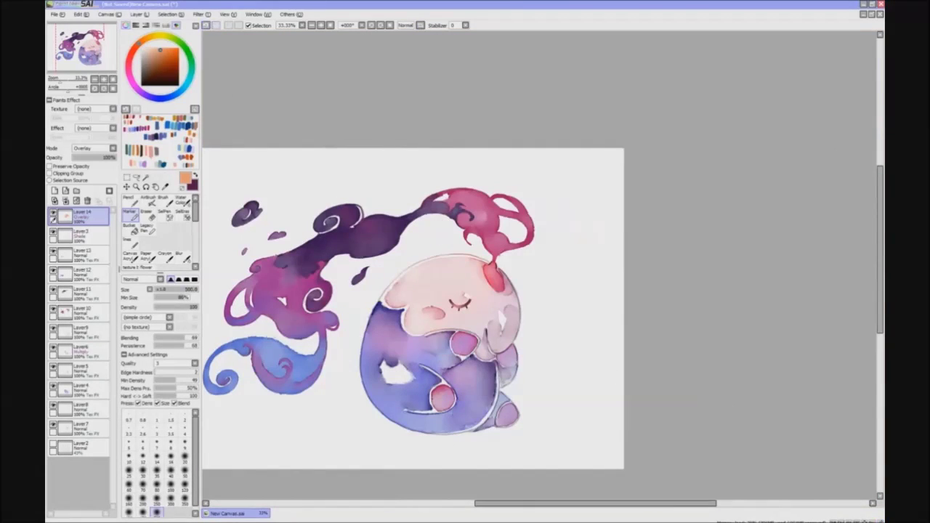
{"action": "mouse_move", "coordinate": [320, 336]}
{"action": "left_mouse_down"}
{"action": "mouse_move", "coordinate": [265, 382]}
{"action": "mouse_move", "coordinate": [231, 385]}
{"action": "left_mouse_up"}
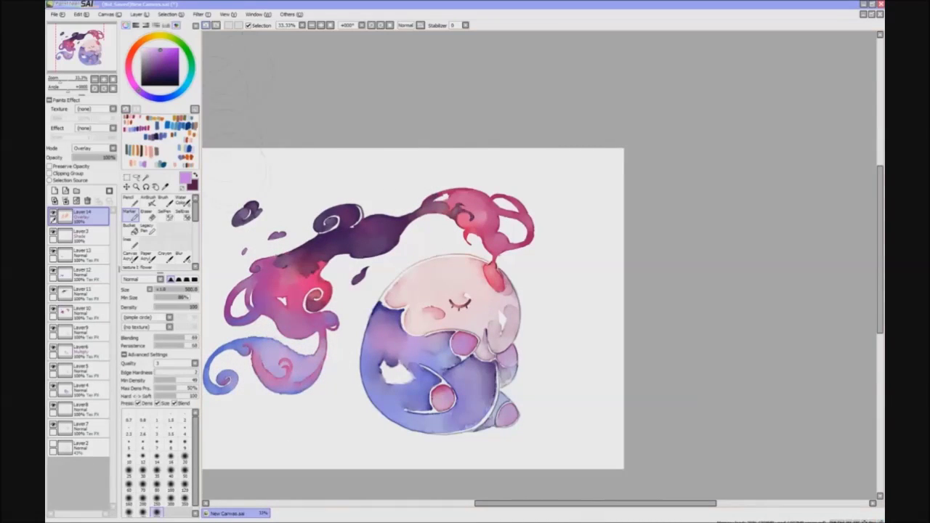
{"action": "left_click_drag", "start_coordinate": [114, 157], "coordinate": [94, 157]}
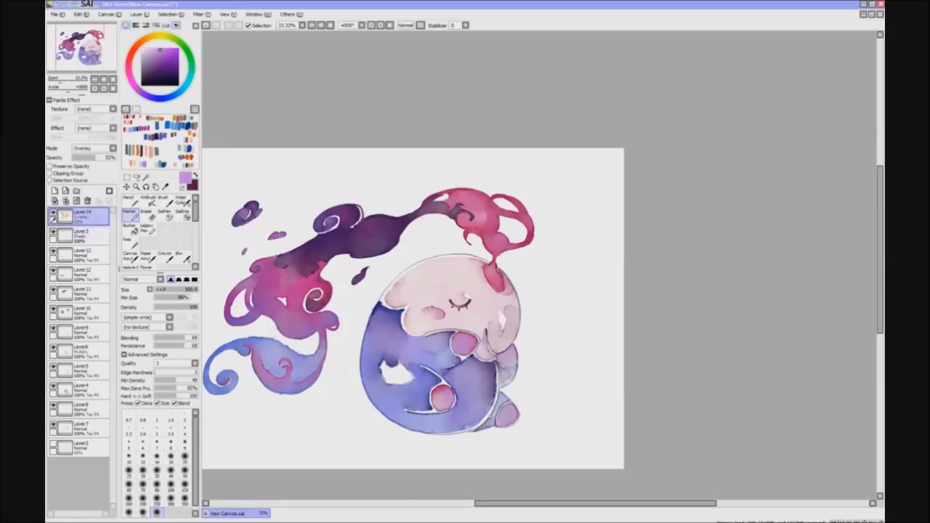
Add a second Overlay layer at 42% opacity and deepen the body, feet and smoke with purple and blue, using Marker at size 500
{"action": "left_click", "coordinate": [53, 190]}
{"action": "left_click", "coordinate": [168, 64]}
{"action": "mouse_move", "coordinate": [465, 356]}
{"action": "left_mouse_down"}
{"action": "mouse_move", "coordinate": [509, 414]}
{"action": "mouse_move", "coordinate": [407, 432]}
{"action": "left_mouse_up"}
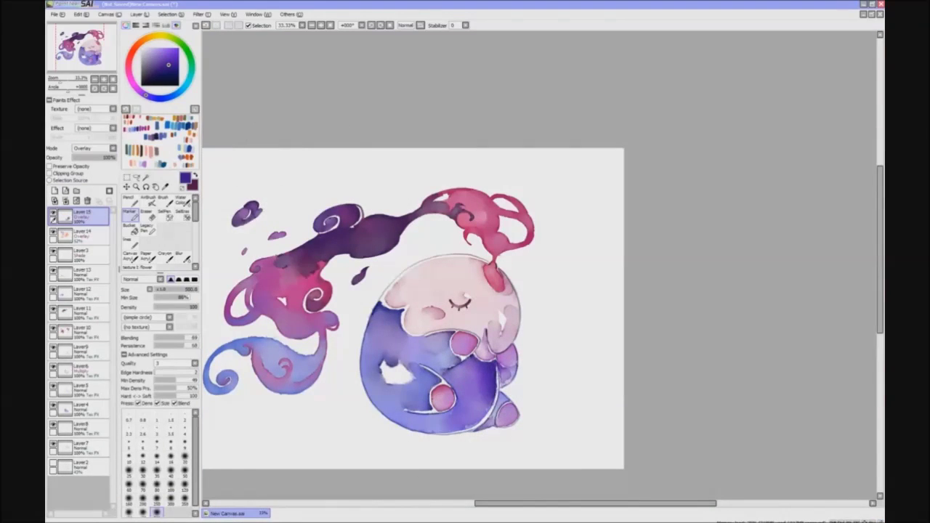
{"action": "left_click_drag", "start_coordinate": [114, 157], "coordinate": [91, 157]}
{"action": "mouse_move", "coordinate": [231, 395]}
{"action": "left_mouse_down"}
{"action": "mouse_move", "coordinate": [207, 372]}
{"action": "mouse_move", "coordinate": [298, 400]}
{"action": "left_mouse_up"}
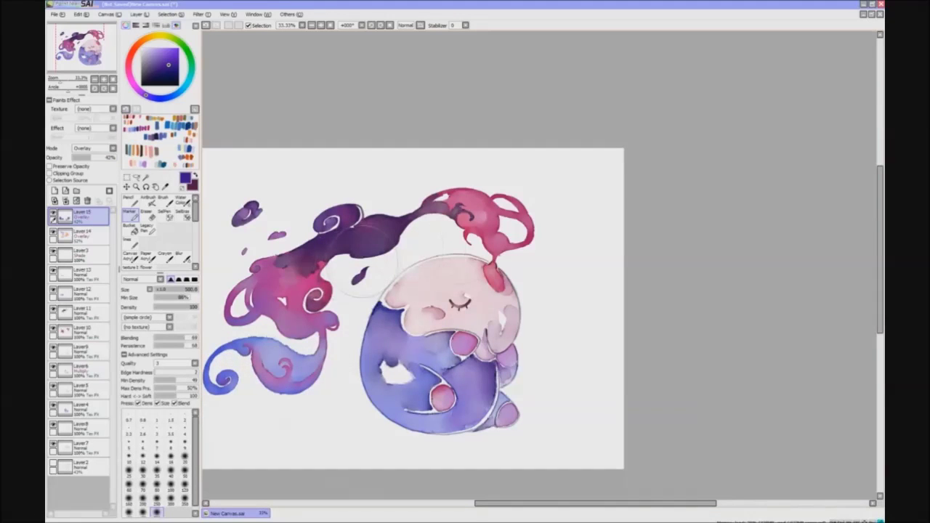
{"action": "key", "text": "ctrl+minus"}
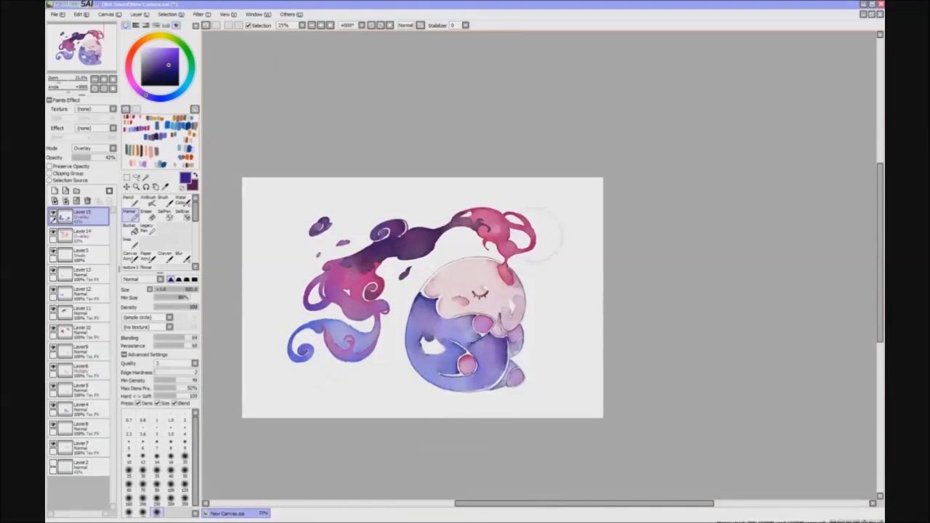
{"action": "key", "text": "h"}
{"action": "left_click", "coordinate": [166, 55]}
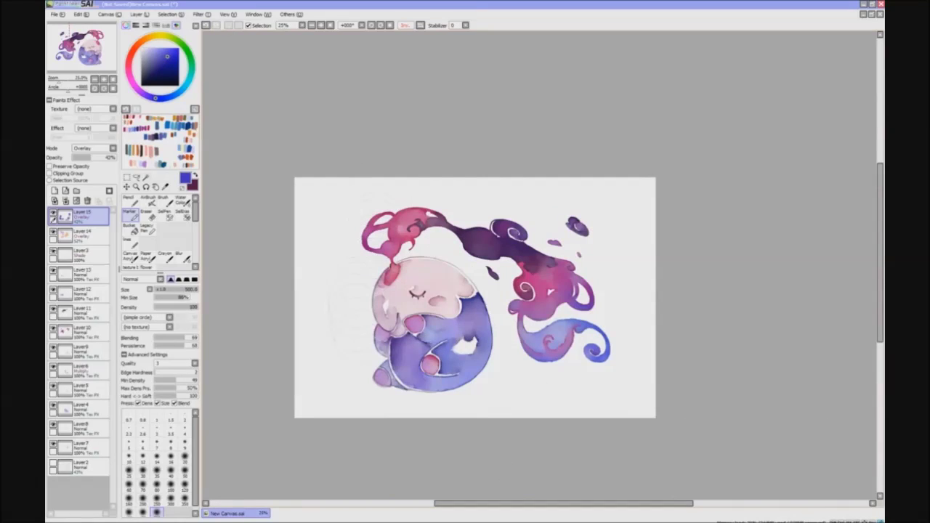
Add a third Overlay layer, brush orange over the creature's head and body, and lower its opacity to 42%
{"action": "left_click", "coordinate": [54, 190]}
{"action": "left_click", "coordinate": [93, 148]}
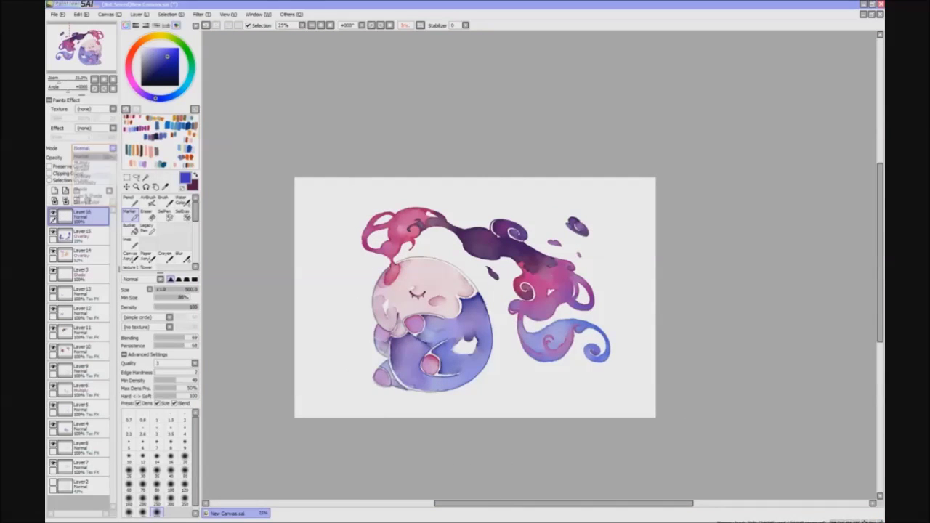
{"action": "left_click", "coordinate": [82, 176]}
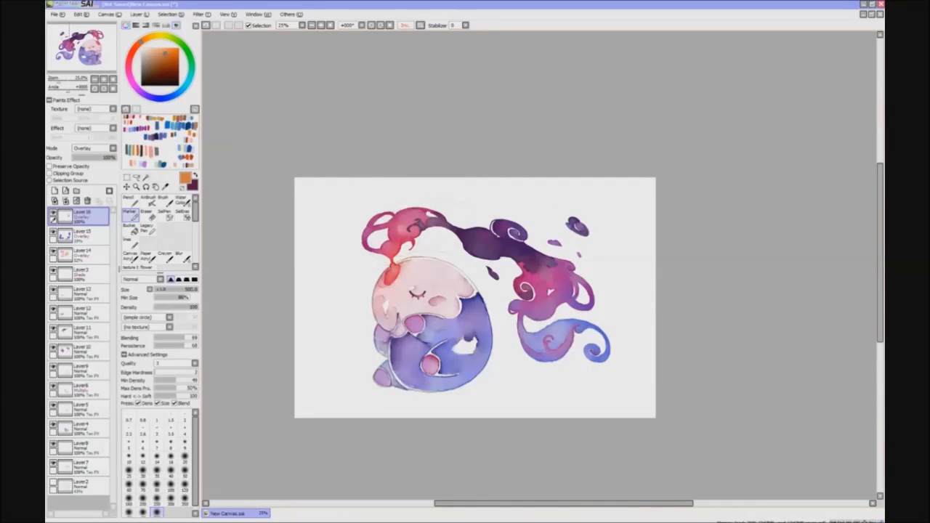
{"action": "mouse_move", "coordinate": [439, 319]}
{"action": "left_mouse_down"}
{"action": "mouse_move", "coordinate": [465, 341]}
{"action": "mouse_move", "coordinate": [465, 362]}
{"action": "left_mouse_up"}
{"action": "left_click_drag", "start_coordinate": [115, 156], "coordinate": [90, 157]}
{"action": "key", "text": "h"}
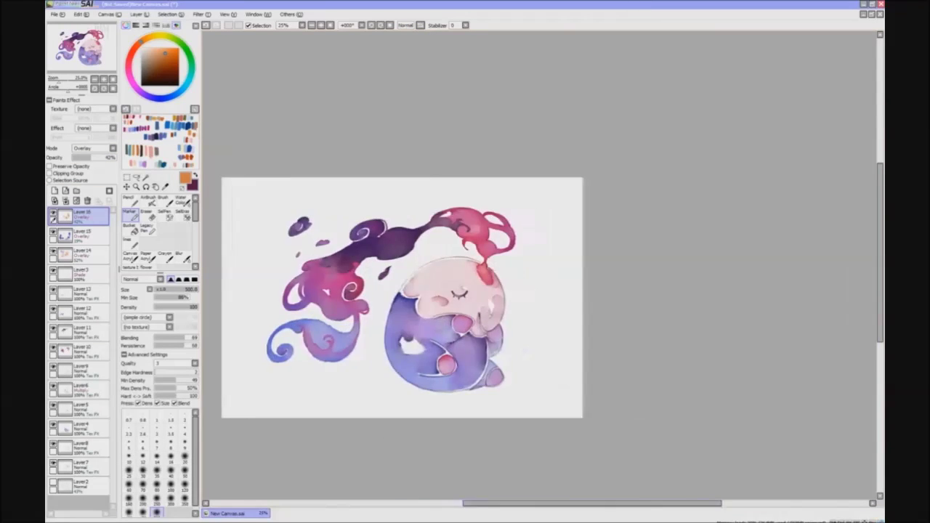
Shift the hue of the Layer15 and Layer14 tints with the Hue and Saturation filter
{"action": "scroll", "coordinate": [463, 484], "scroll_direction": "up", "scroll_amount": 2}
{"action": "key", "text": "ctrl+u"}
{"action": "key", "text": "Escape"}
{"action": "left_click", "coordinate": [80, 233]}
{"action": "left_click", "coordinate": [202, 14]}
{"action": "left_click", "coordinate": [233, 24]}
{"action": "left_click", "coordinate": [460, 441]}
{"action": "left_click", "coordinate": [80, 252]}
{"action": "key", "text": "ctrl+u"}
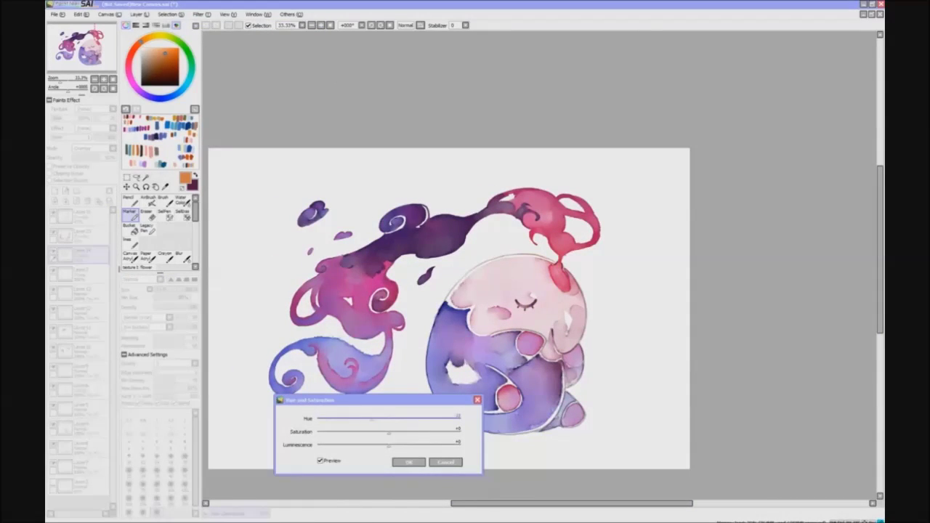
{"action": "left_click", "coordinate": [408, 462]}
Cover the artwork with an orange fill on a new Overlay layer at 10% opacity, trying other hues with Hue and Saturation
{"action": "left_click", "coordinate": [54, 191]}
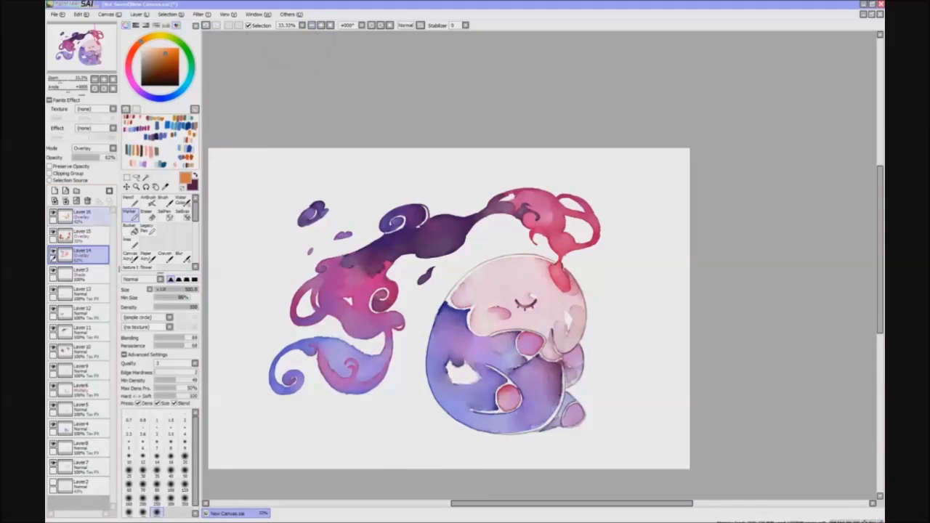
{"action": "left_click", "coordinate": [363, 327]}
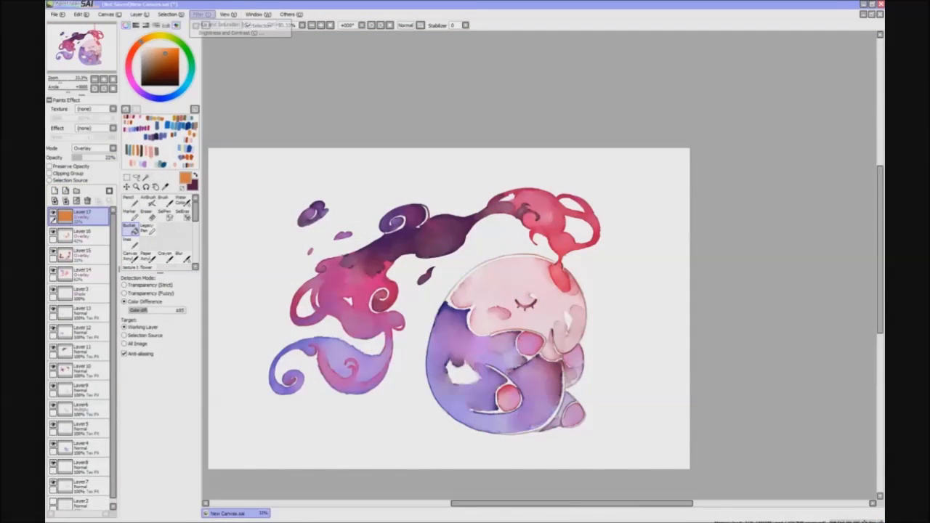
{"action": "key", "text": "ctrl+u"}
{"action": "left_click_drag", "start_coordinate": [375, 419], "coordinate": [318, 419]}
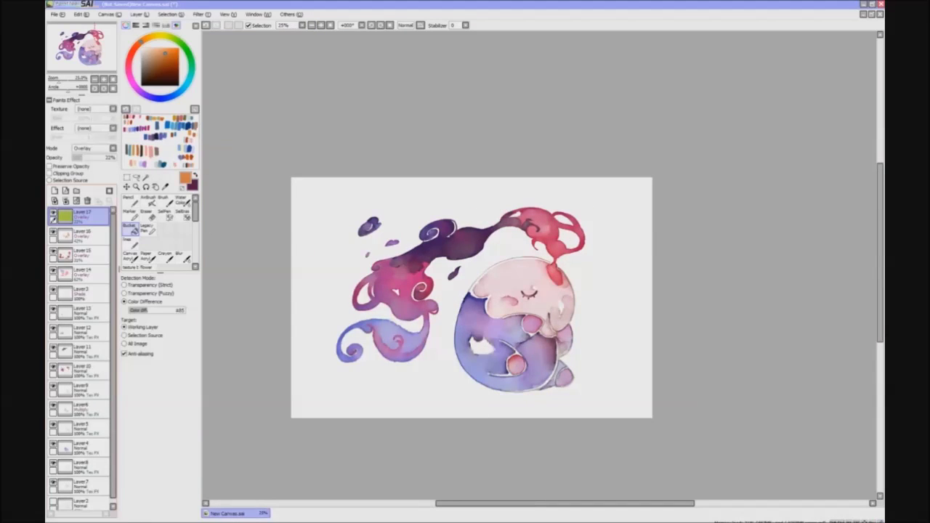
{"action": "key", "text": "ctrl+u"}
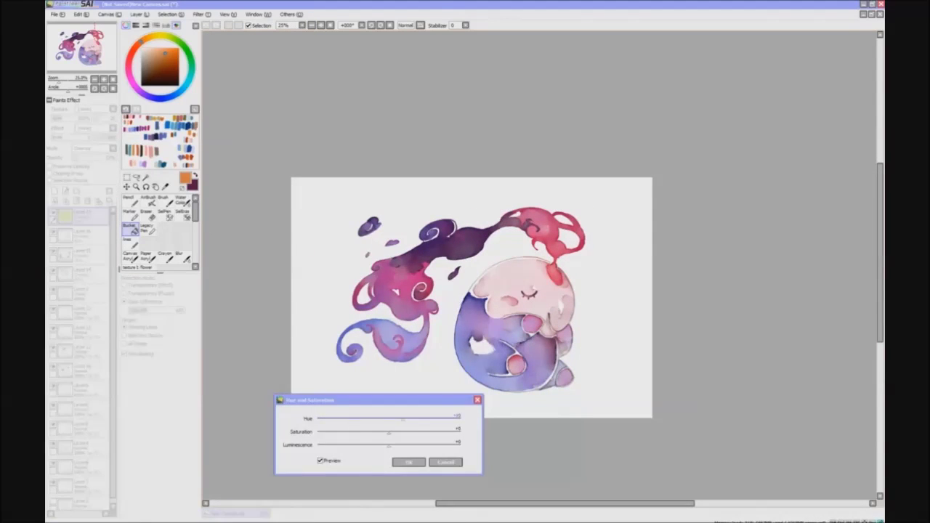
{"action": "key", "text": "Return"}
{"action": "key", "text": "ctrl+u"}
{"action": "key", "text": "Return"}
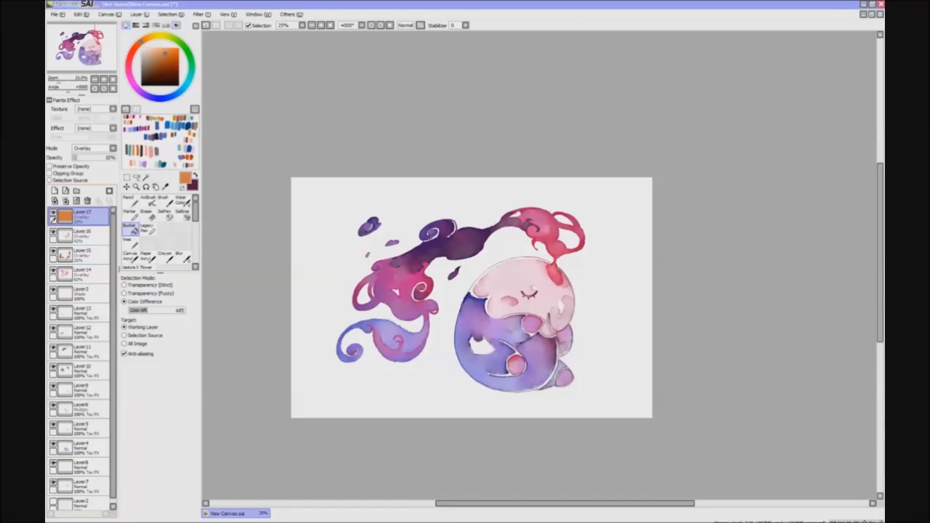
Add a Lumi & Shade layer with ConcreteBare texture and Fringe effect, and tint the upper magenta smoke blue with Leaves Water Color at size 145
{"action": "scroll", "coordinate": [473, 298], "scroll_direction": "up", "scroll_amount": 1}
{"action": "key", "text": "ctrl+shift+n"}
{"action": "key", "text": "c"}
{"action": "left_click", "coordinate": [95, 108]}
{"action": "left_click", "coordinate": [91, 200]}
{"action": "left_click", "coordinate": [171, 125]}
{"action": "left_click", "coordinate": [331, 279]}
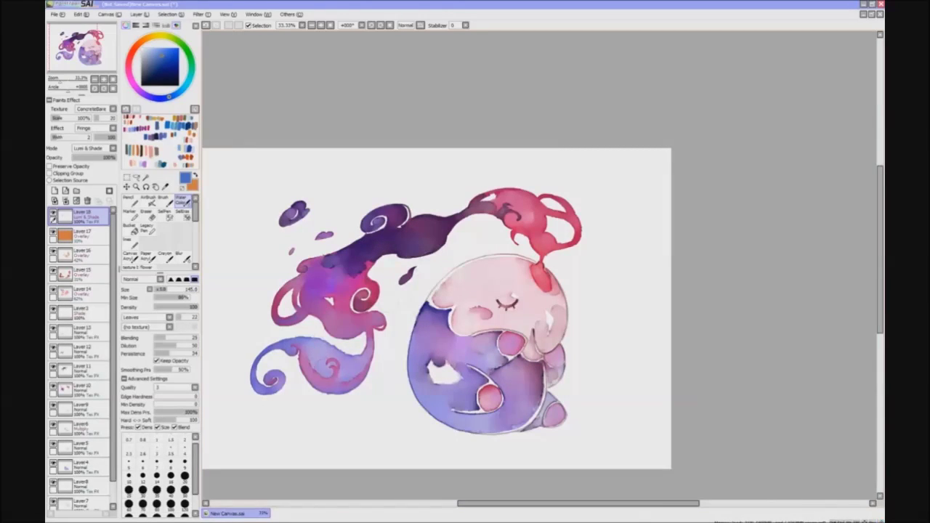
Tint the swirl in the lower blue smoke with blue on Layer18, and undo the blue strokes on the crimson smoke
{"action": "left_click", "coordinate": [316, 359], "text": "alt"}
{"action": "left_click_drag", "start_coordinate": [313, 349], "coordinate": [342, 378]}
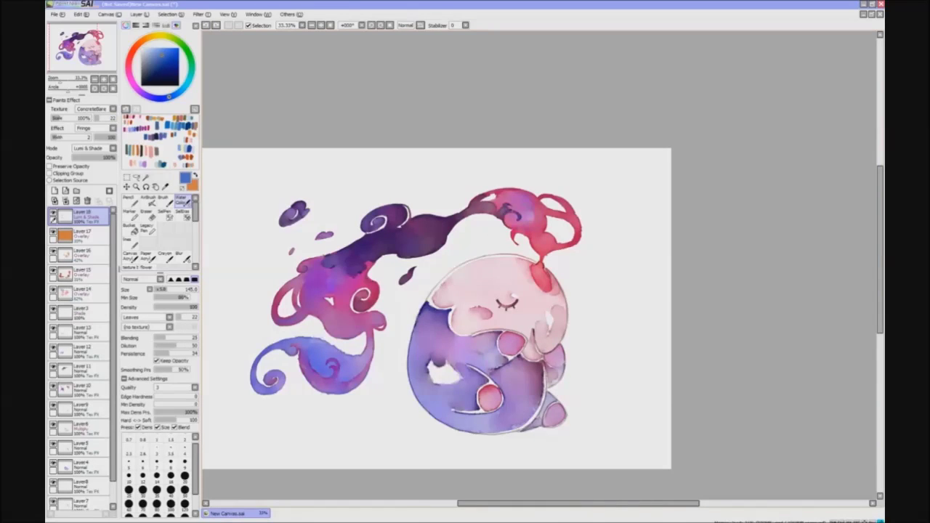
{"action": "left_click", "coordinate": [216, 25]}
{"action": "left_click", "coordinate": [216, 26]}
Shade the creature's body and paws with darker blue on Layer18, and lower the layer's opacity to 56%
{"action": "left_click", "coordinate": [518, 374], "text": "alt"}
{"action": "left_click_drag", "start_coordinate": [538, 367], "coordinate": [509, 425]}
{"action": "left_click_drag", "start_coordinate": [485, 375], "coordinate": [512, 343]}
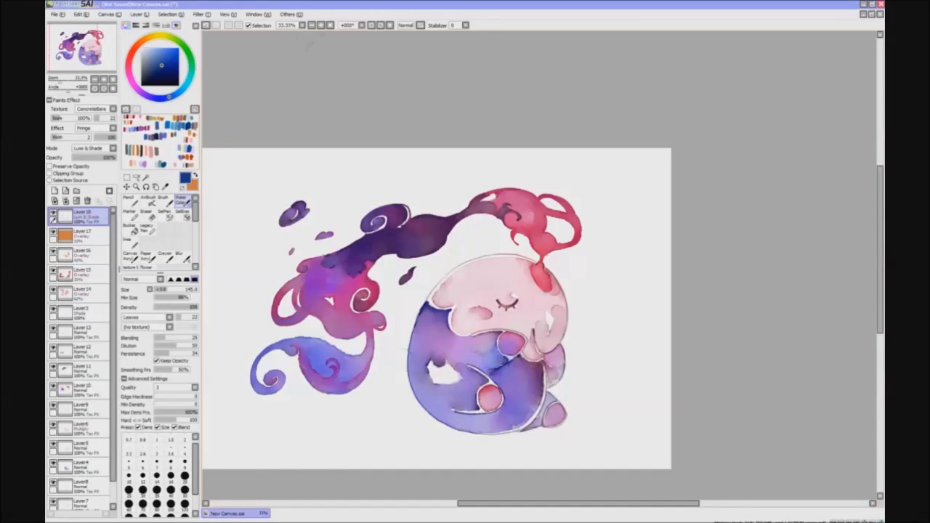
{"action": "key", "text": "minus"}
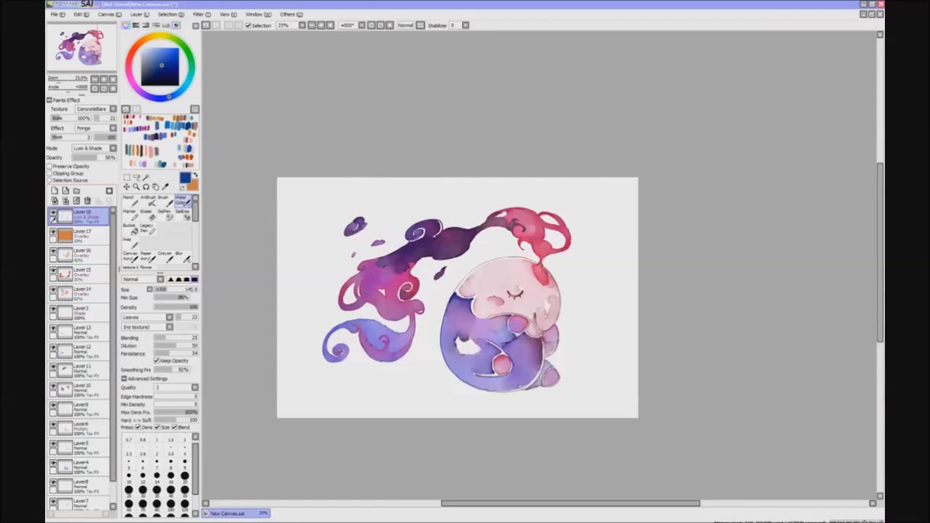
{"action": "scroll", "coordinate": [450, 298], "scroll_direction": "right", "scroll_amount": 1}
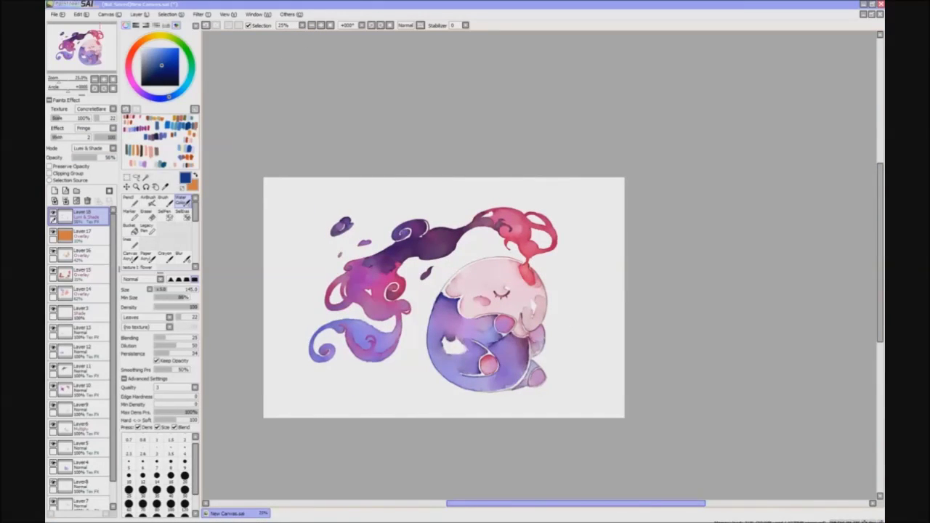